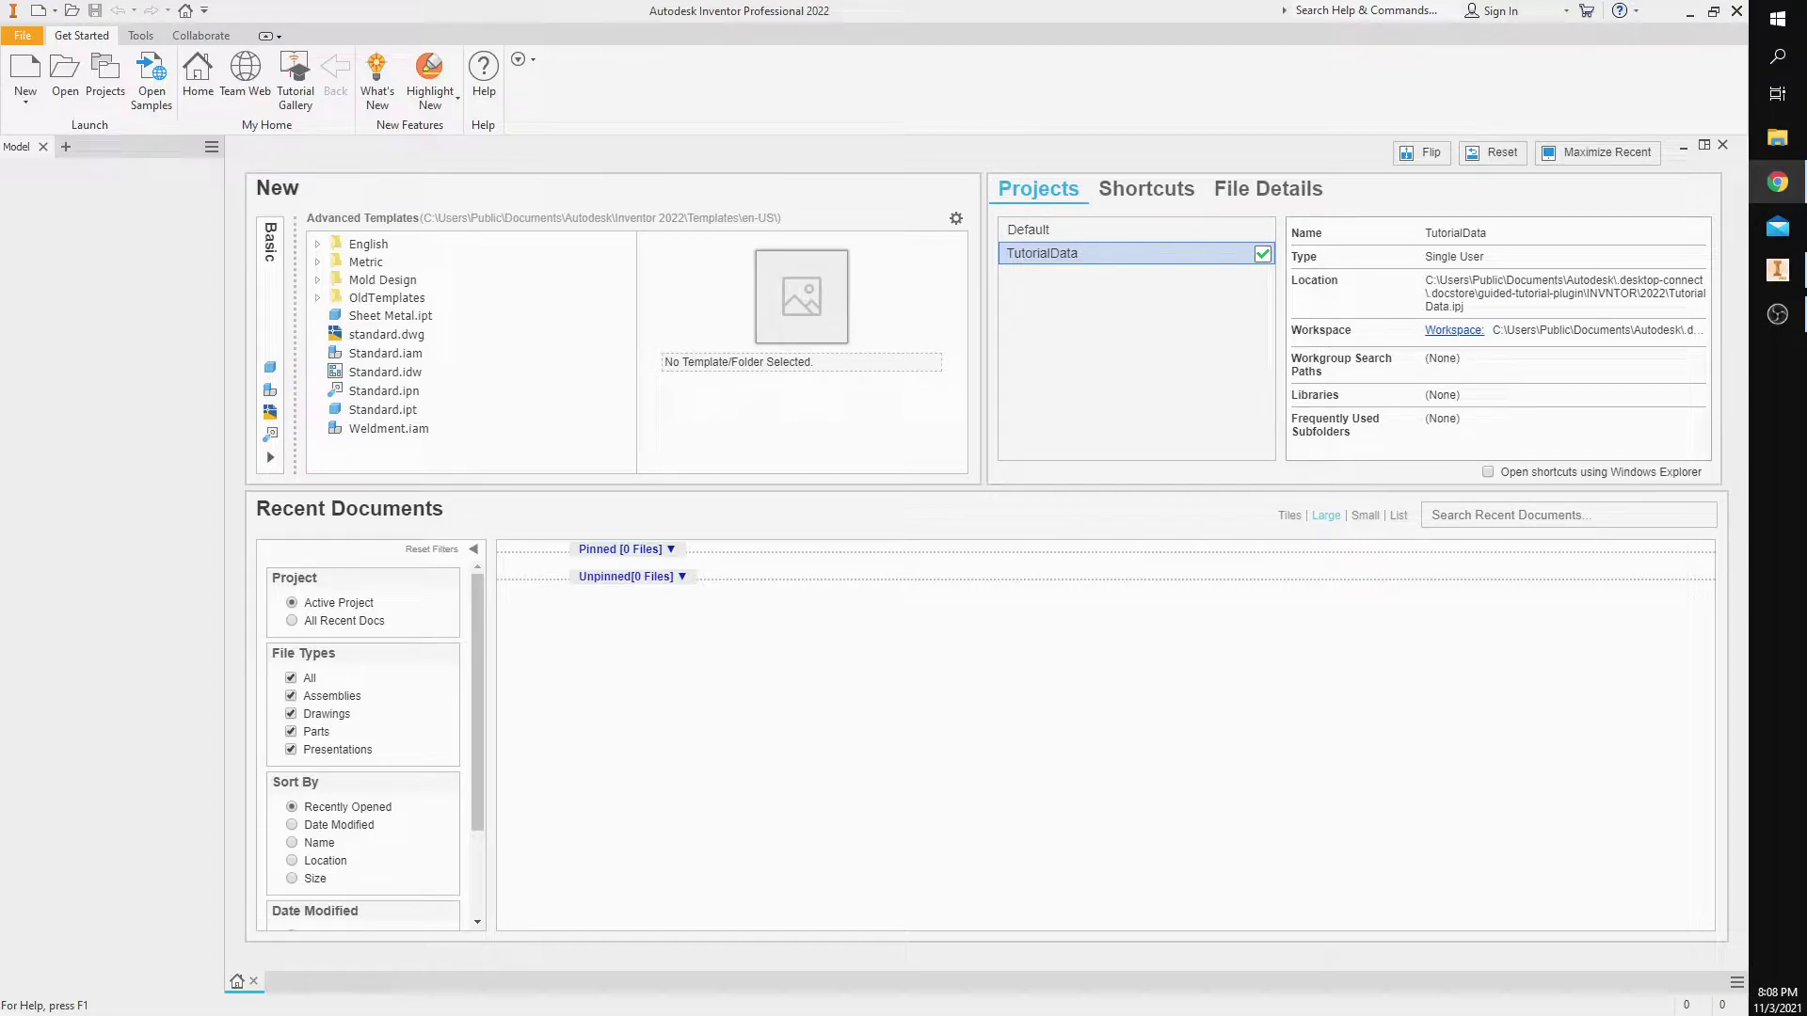
- Create a new Standard.ipt part and start a 2D sketch on the XY plane
click(26, 75)
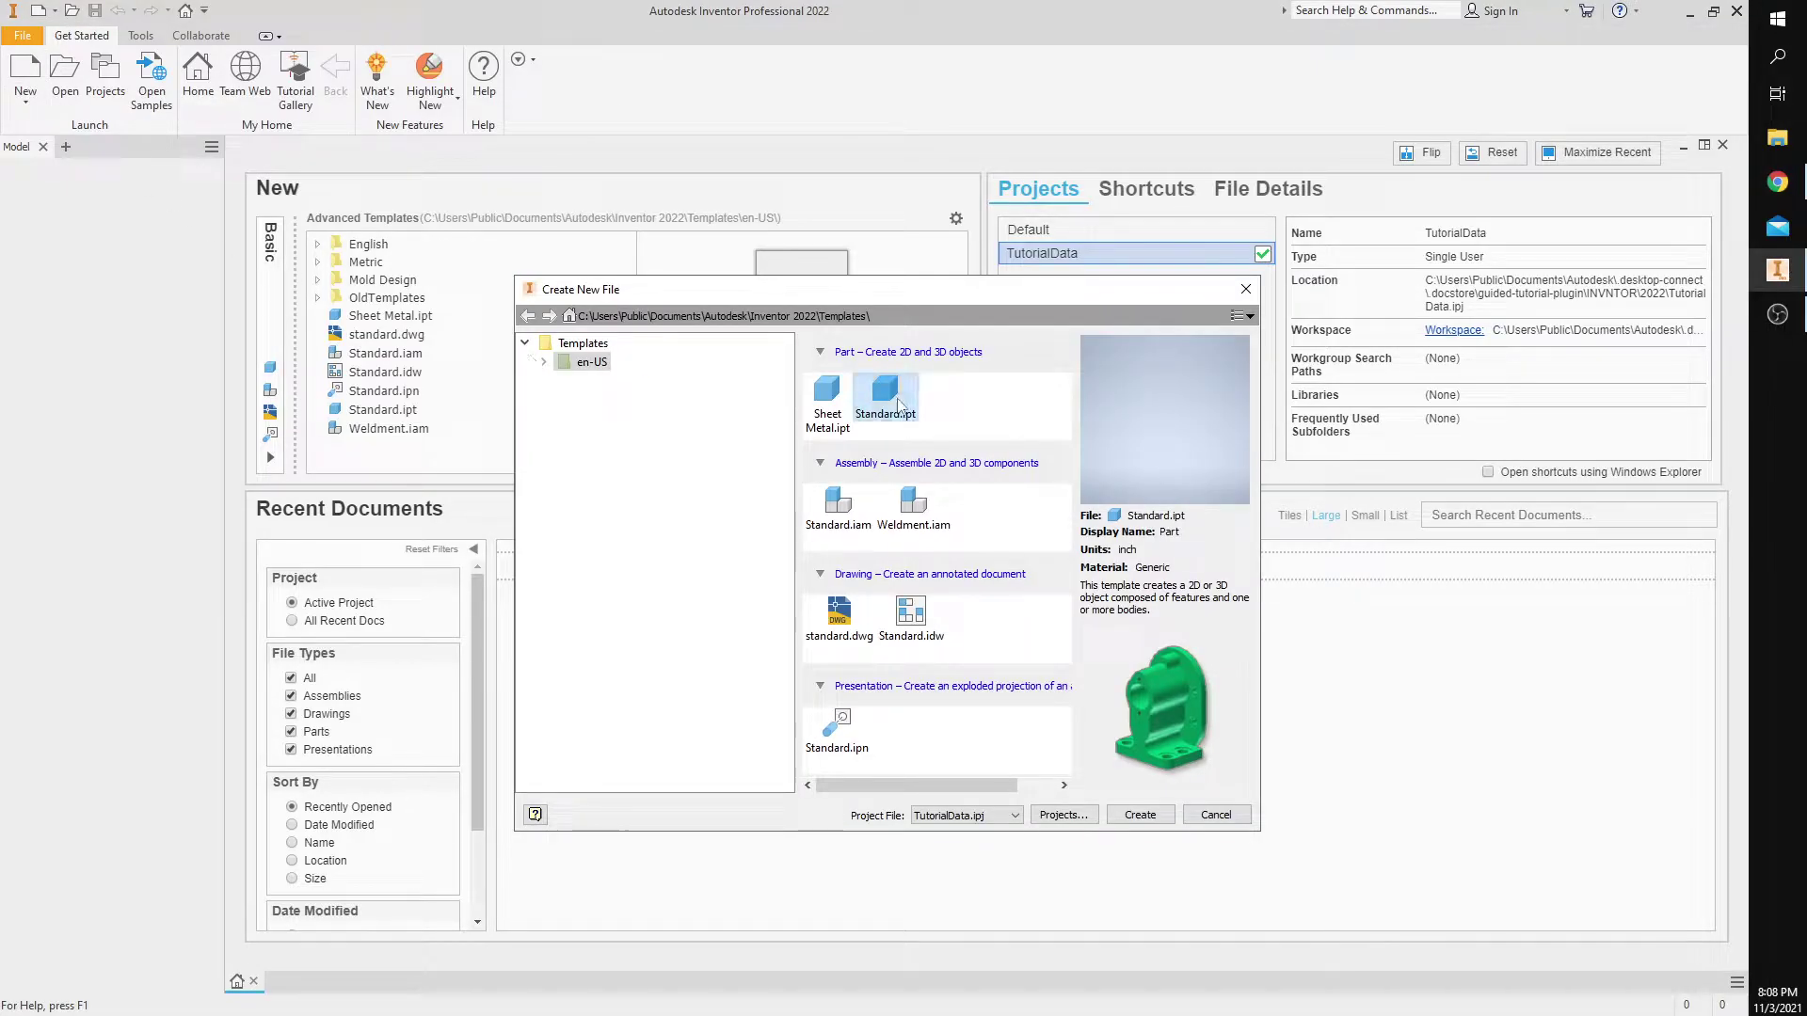
double_click(885, 394)
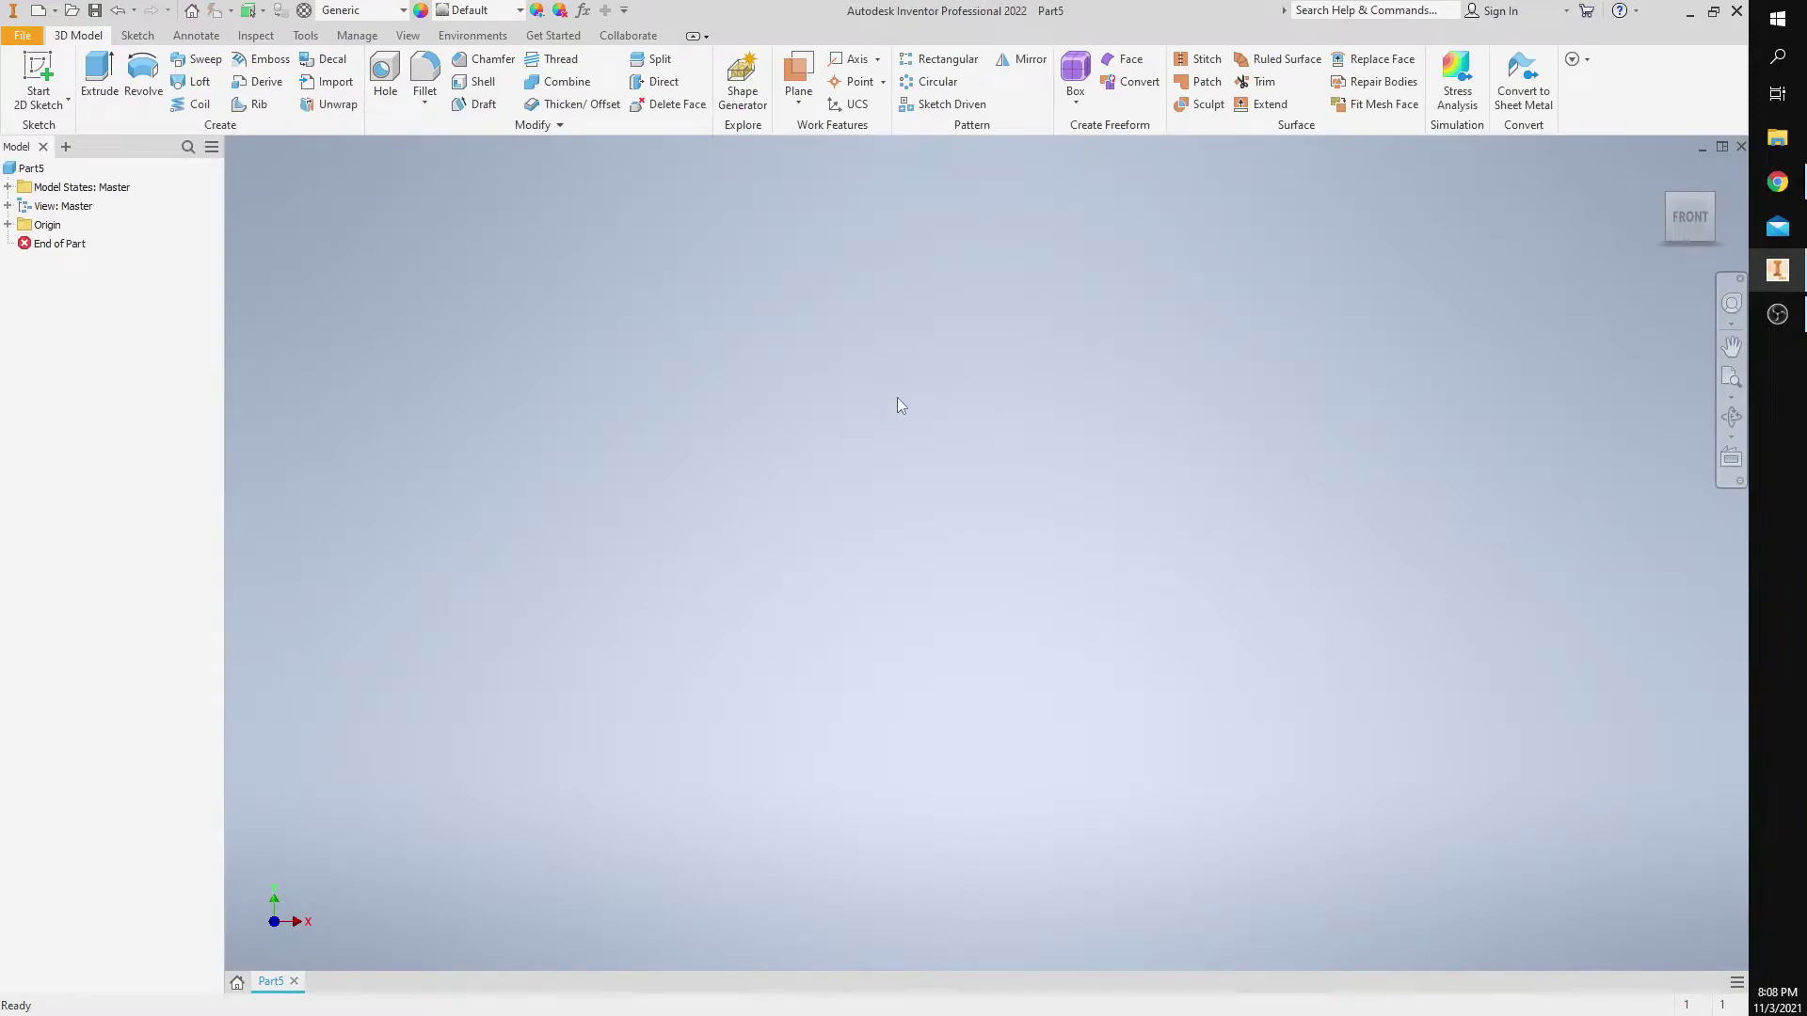
click(42, 80)
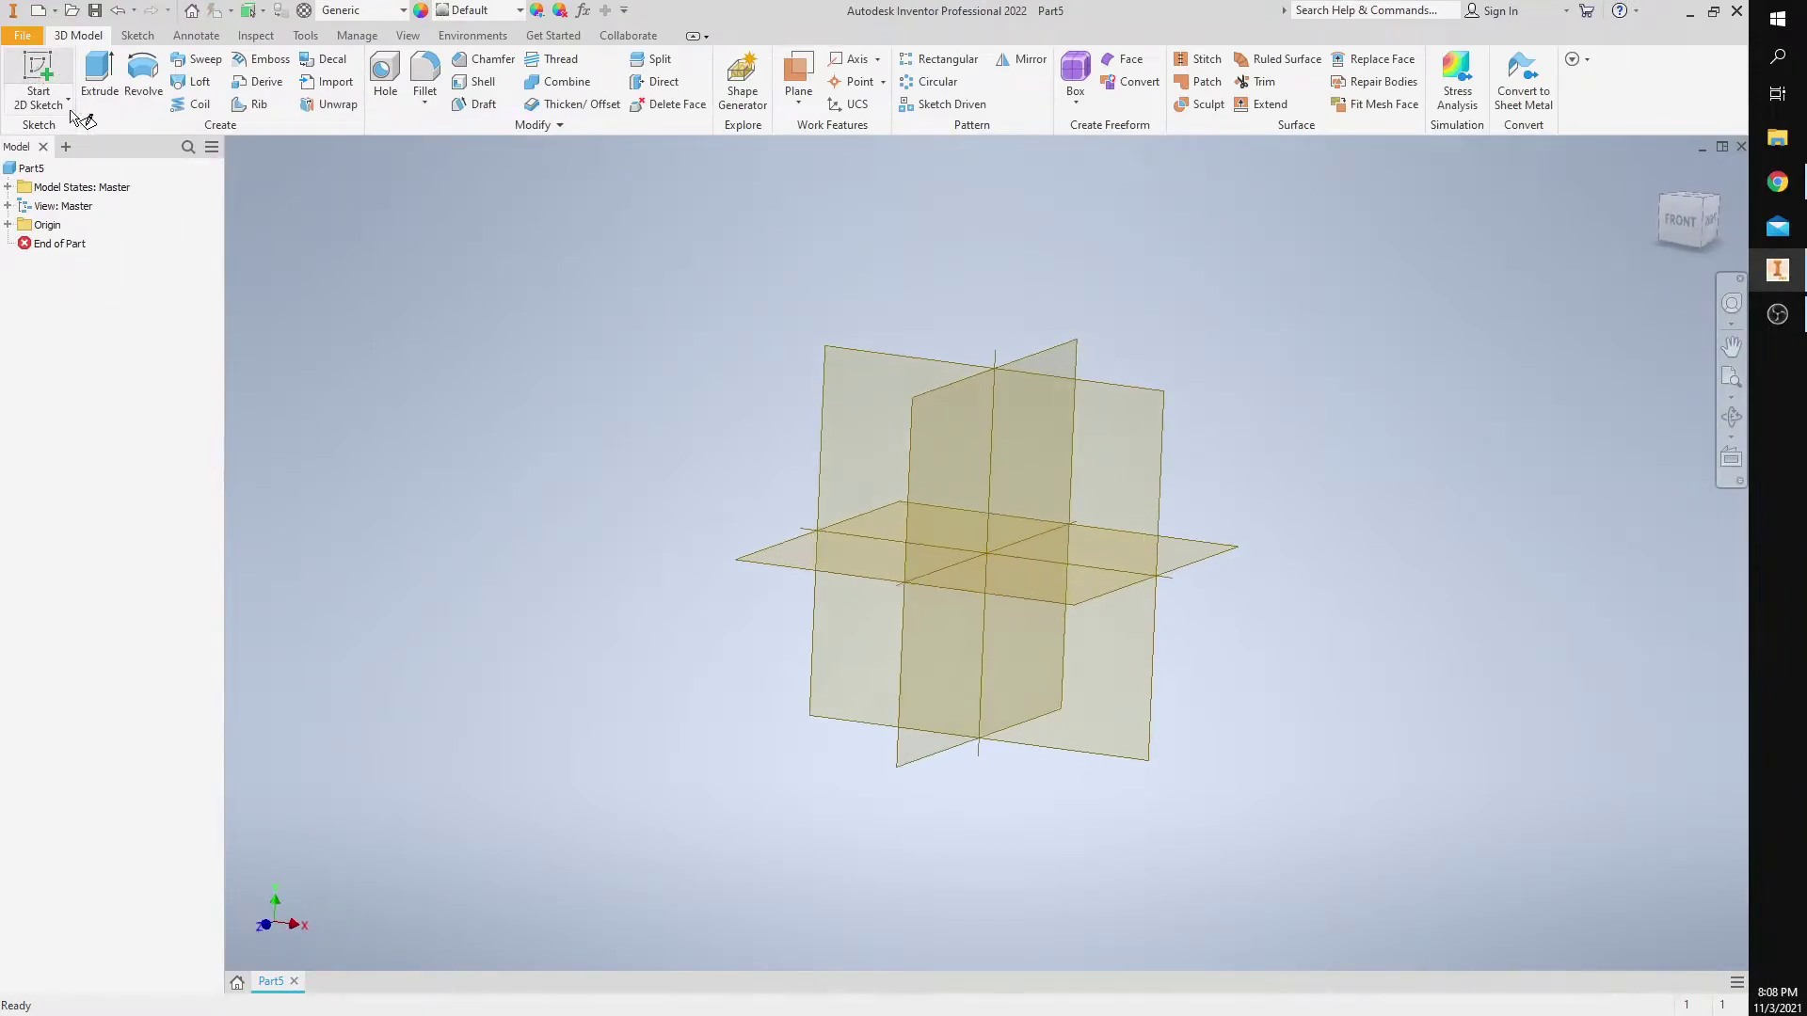
click(1231, 576)
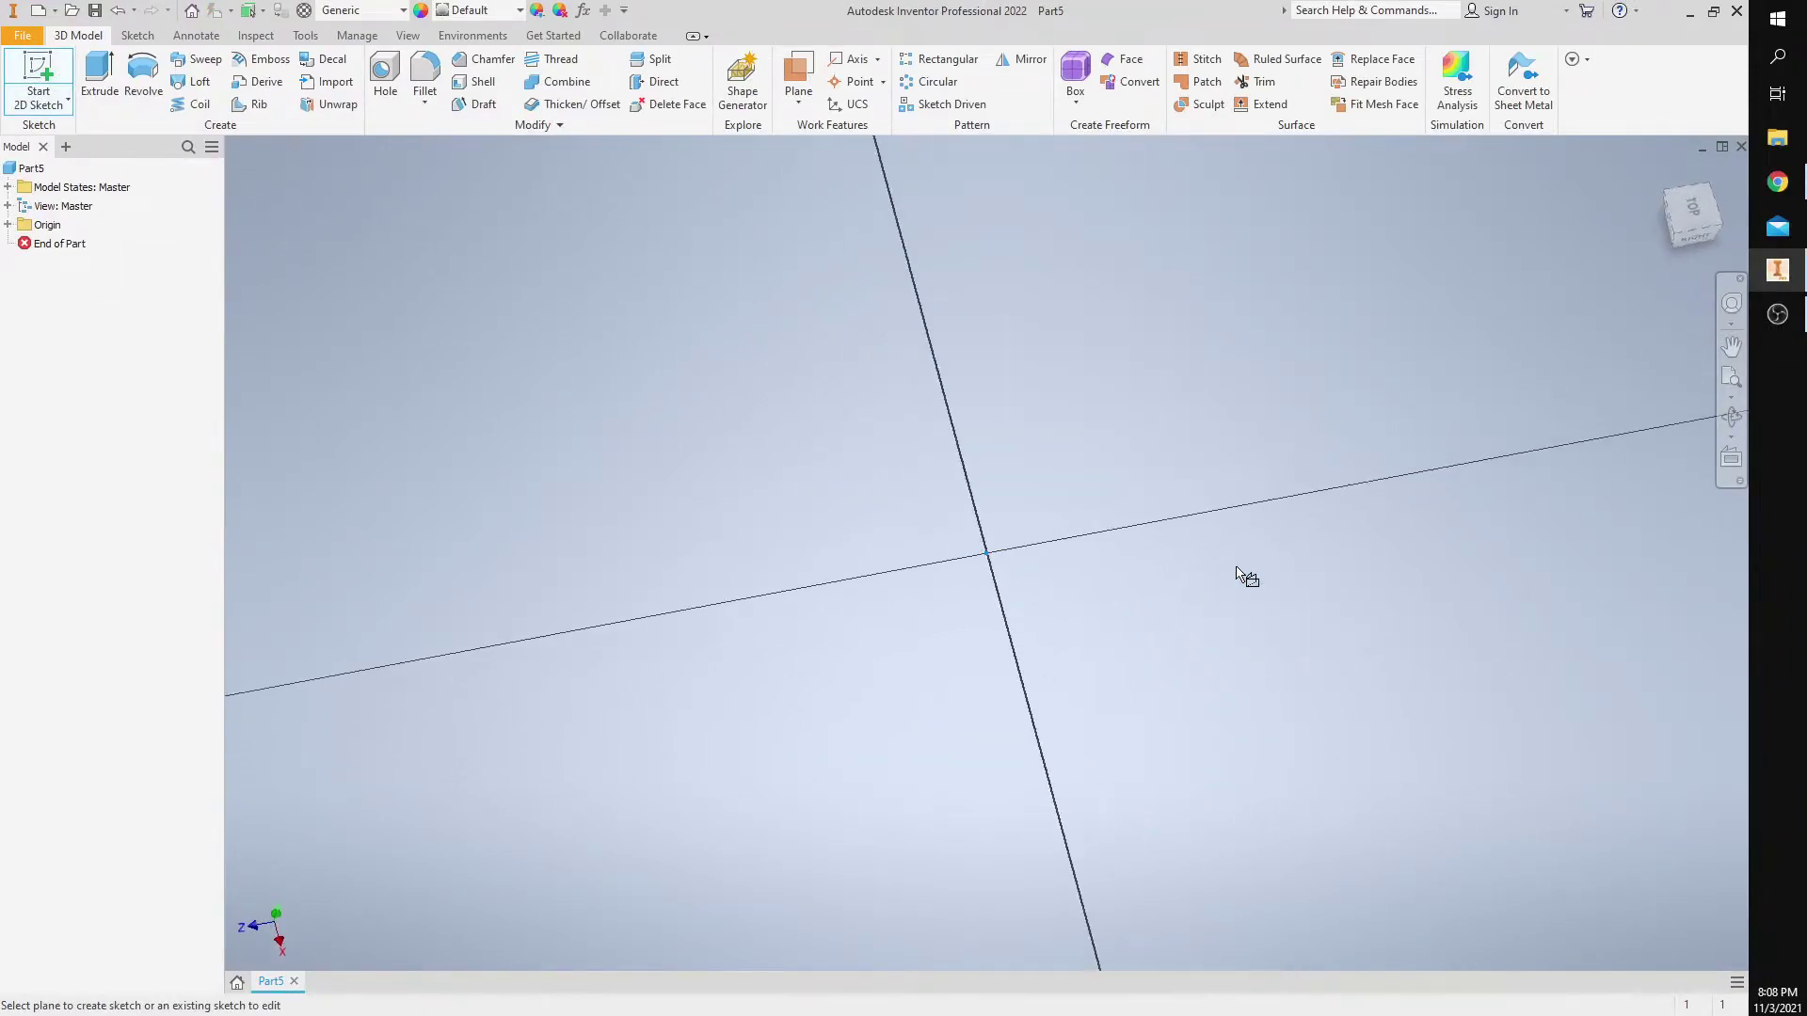
- Draw a two-point rectangle from the origin, 0.734 in by 1.75 in
click(243, 102)
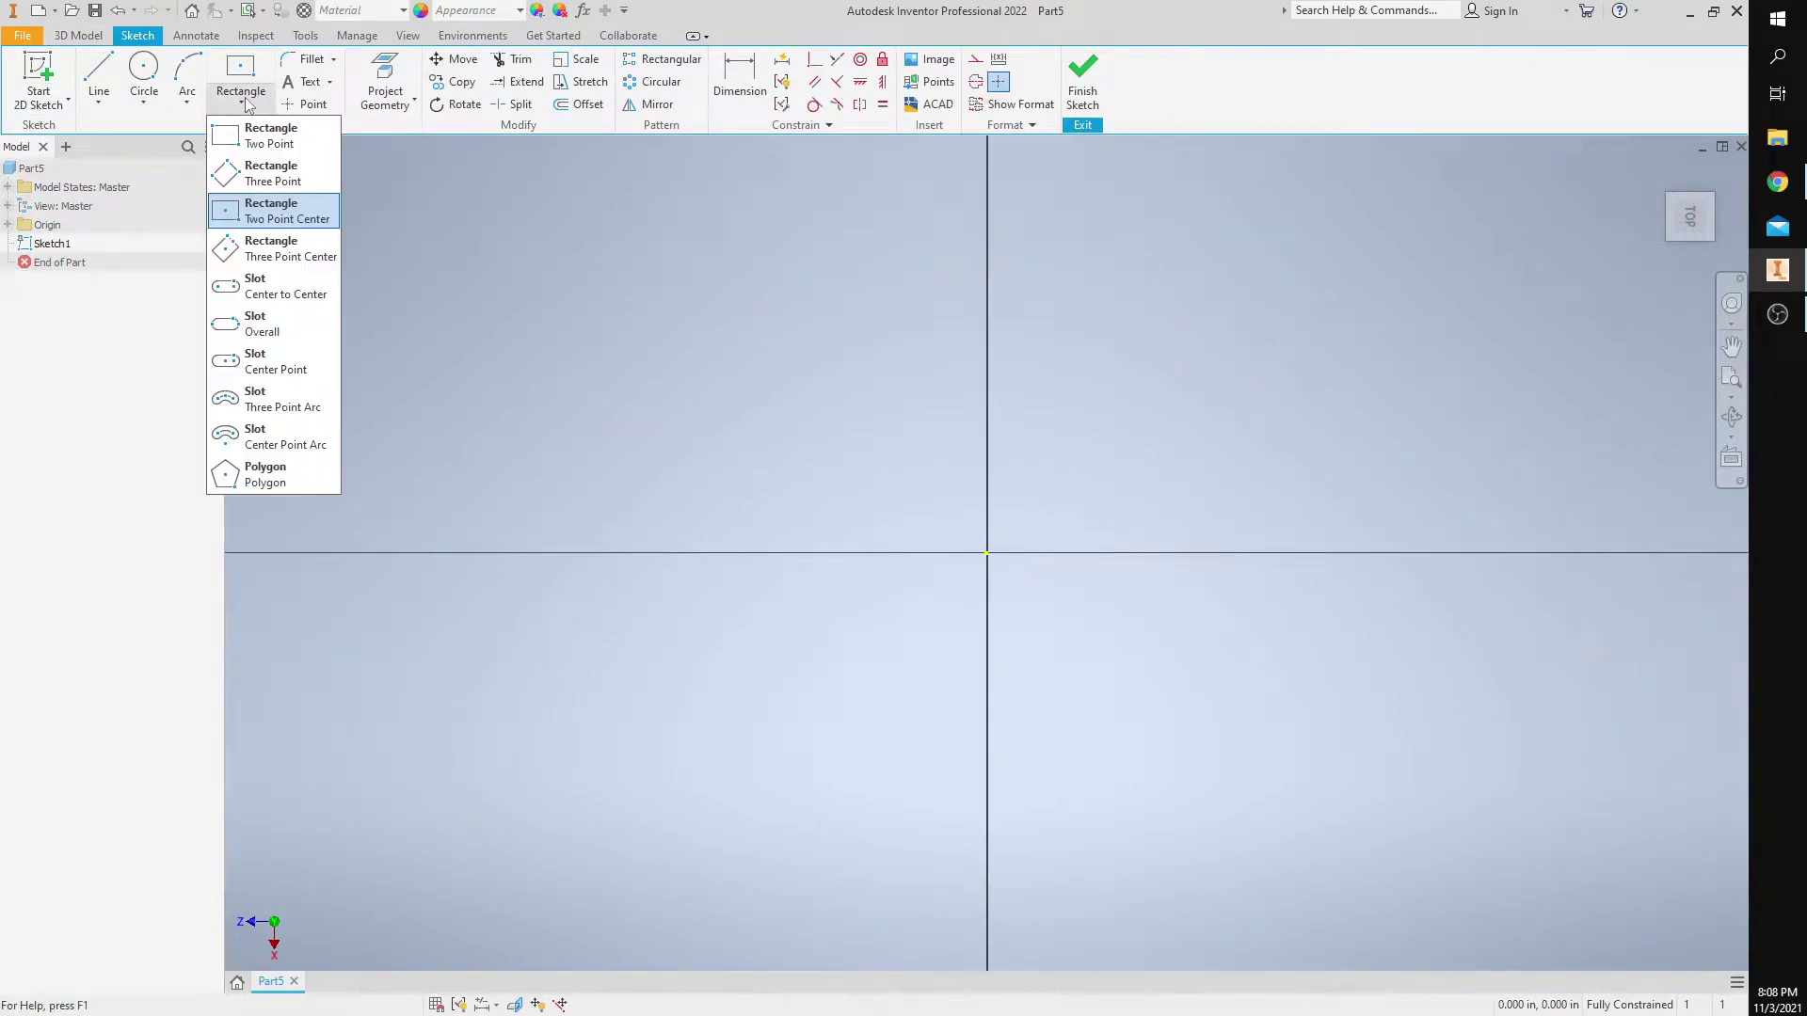
click(257, 138)
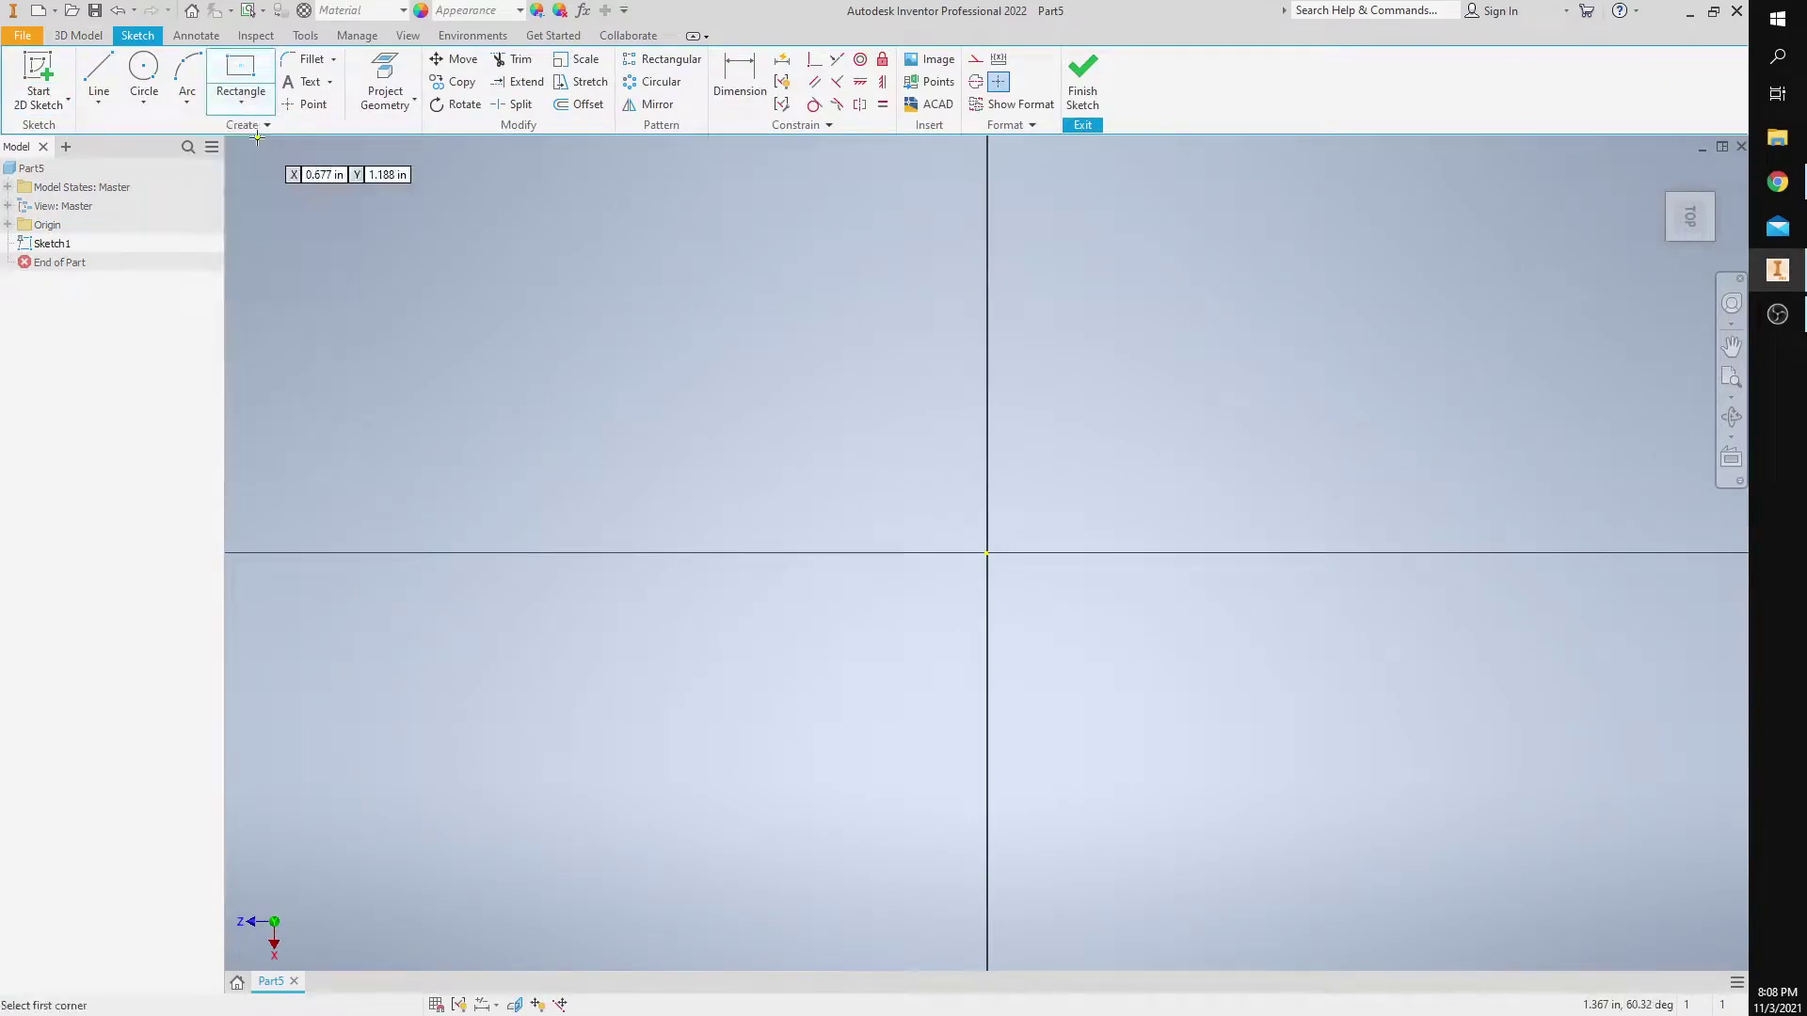
click(988, 553)
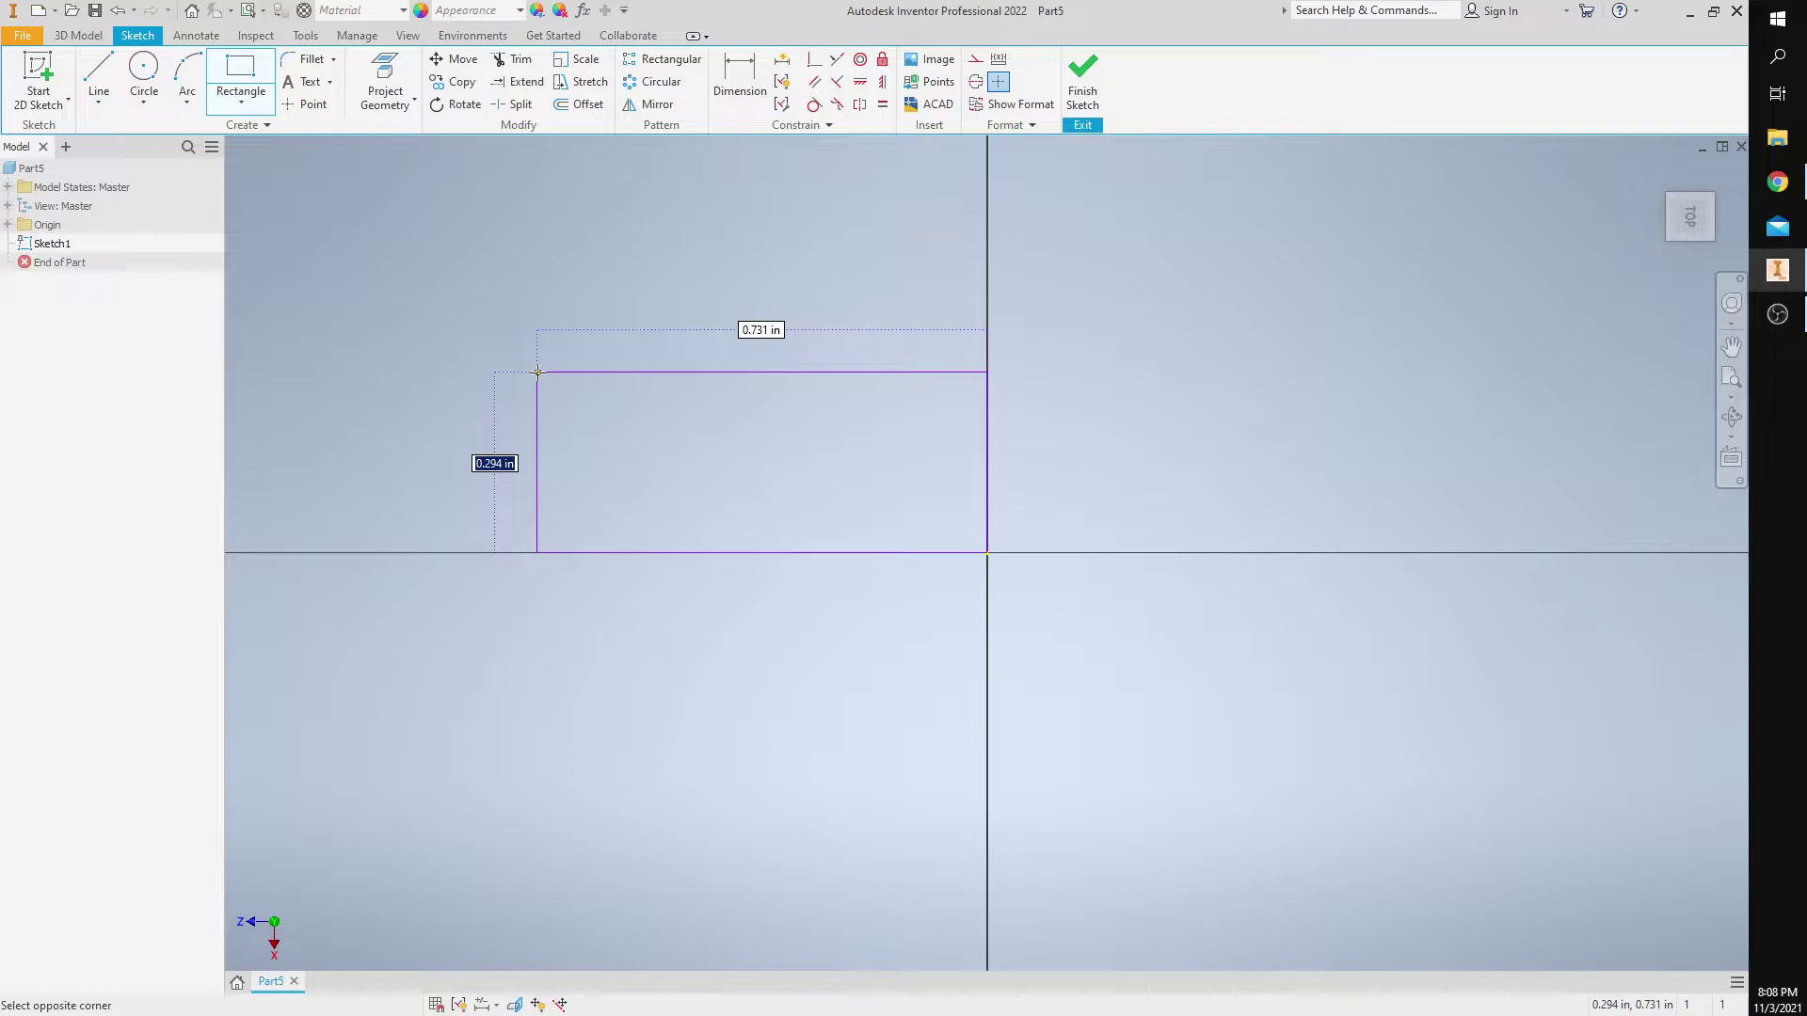
text(.734)
key(Tab)
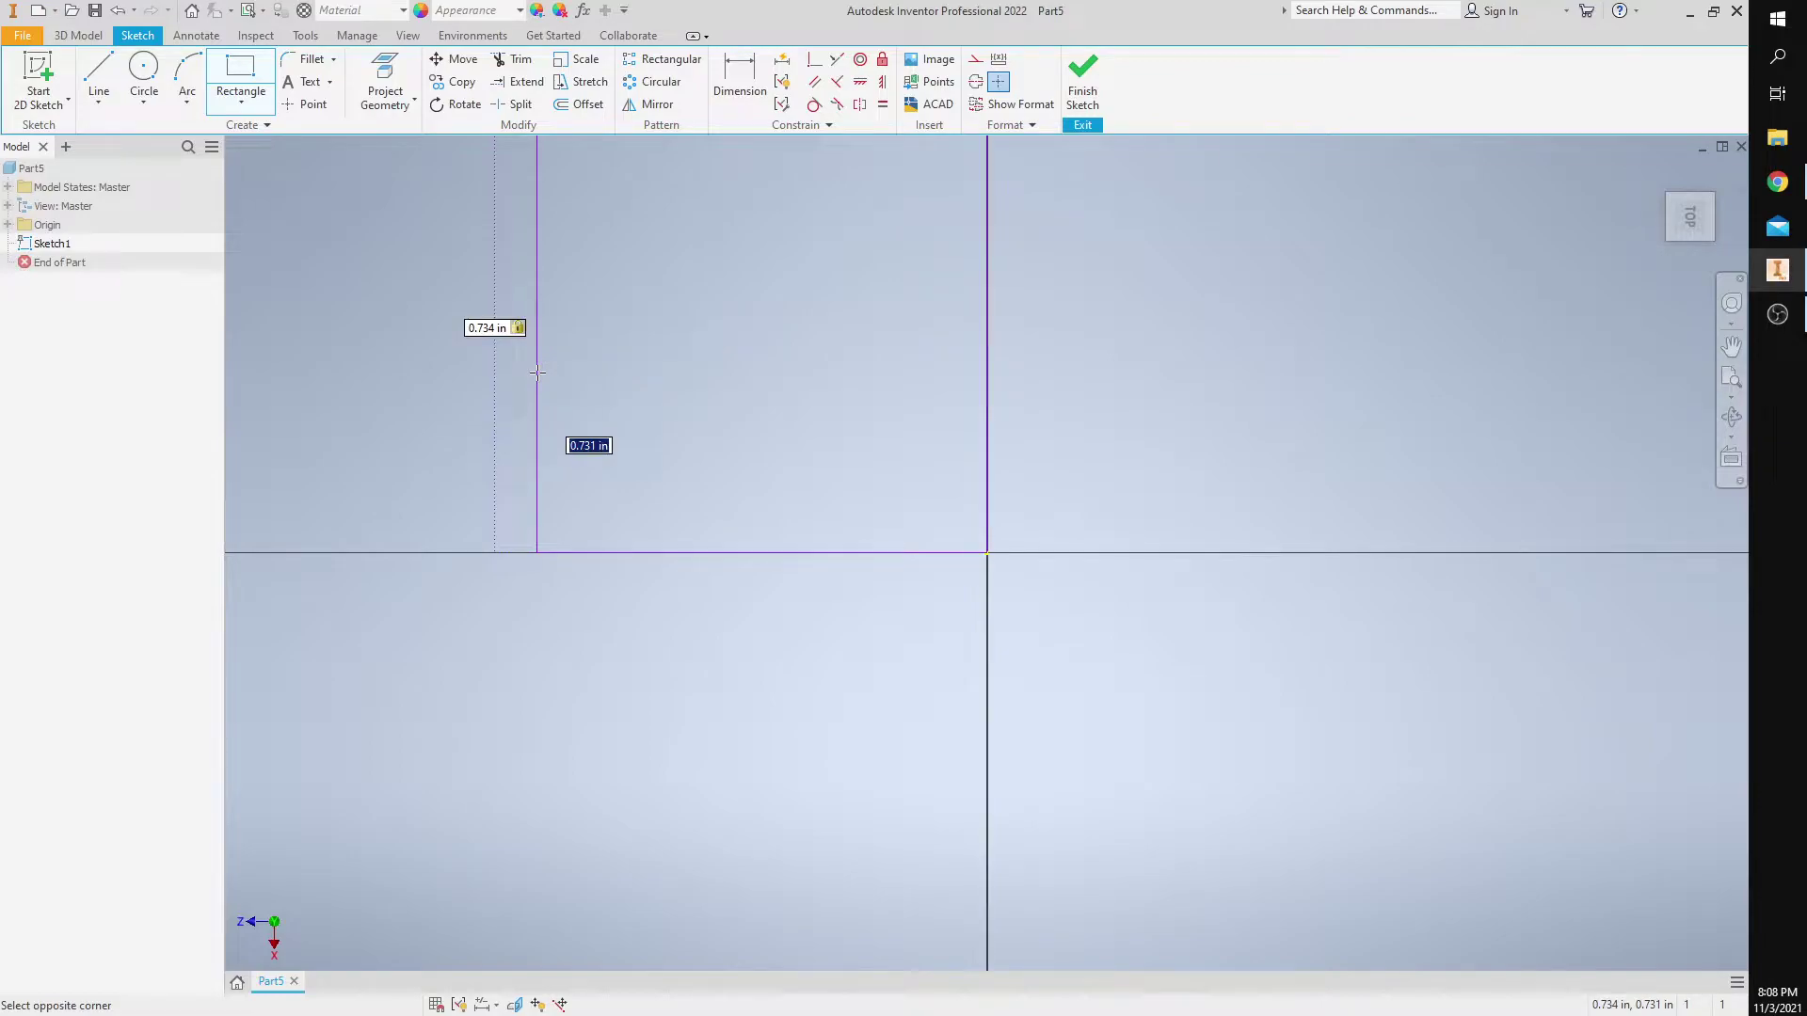
text(1.75)
key(Return)
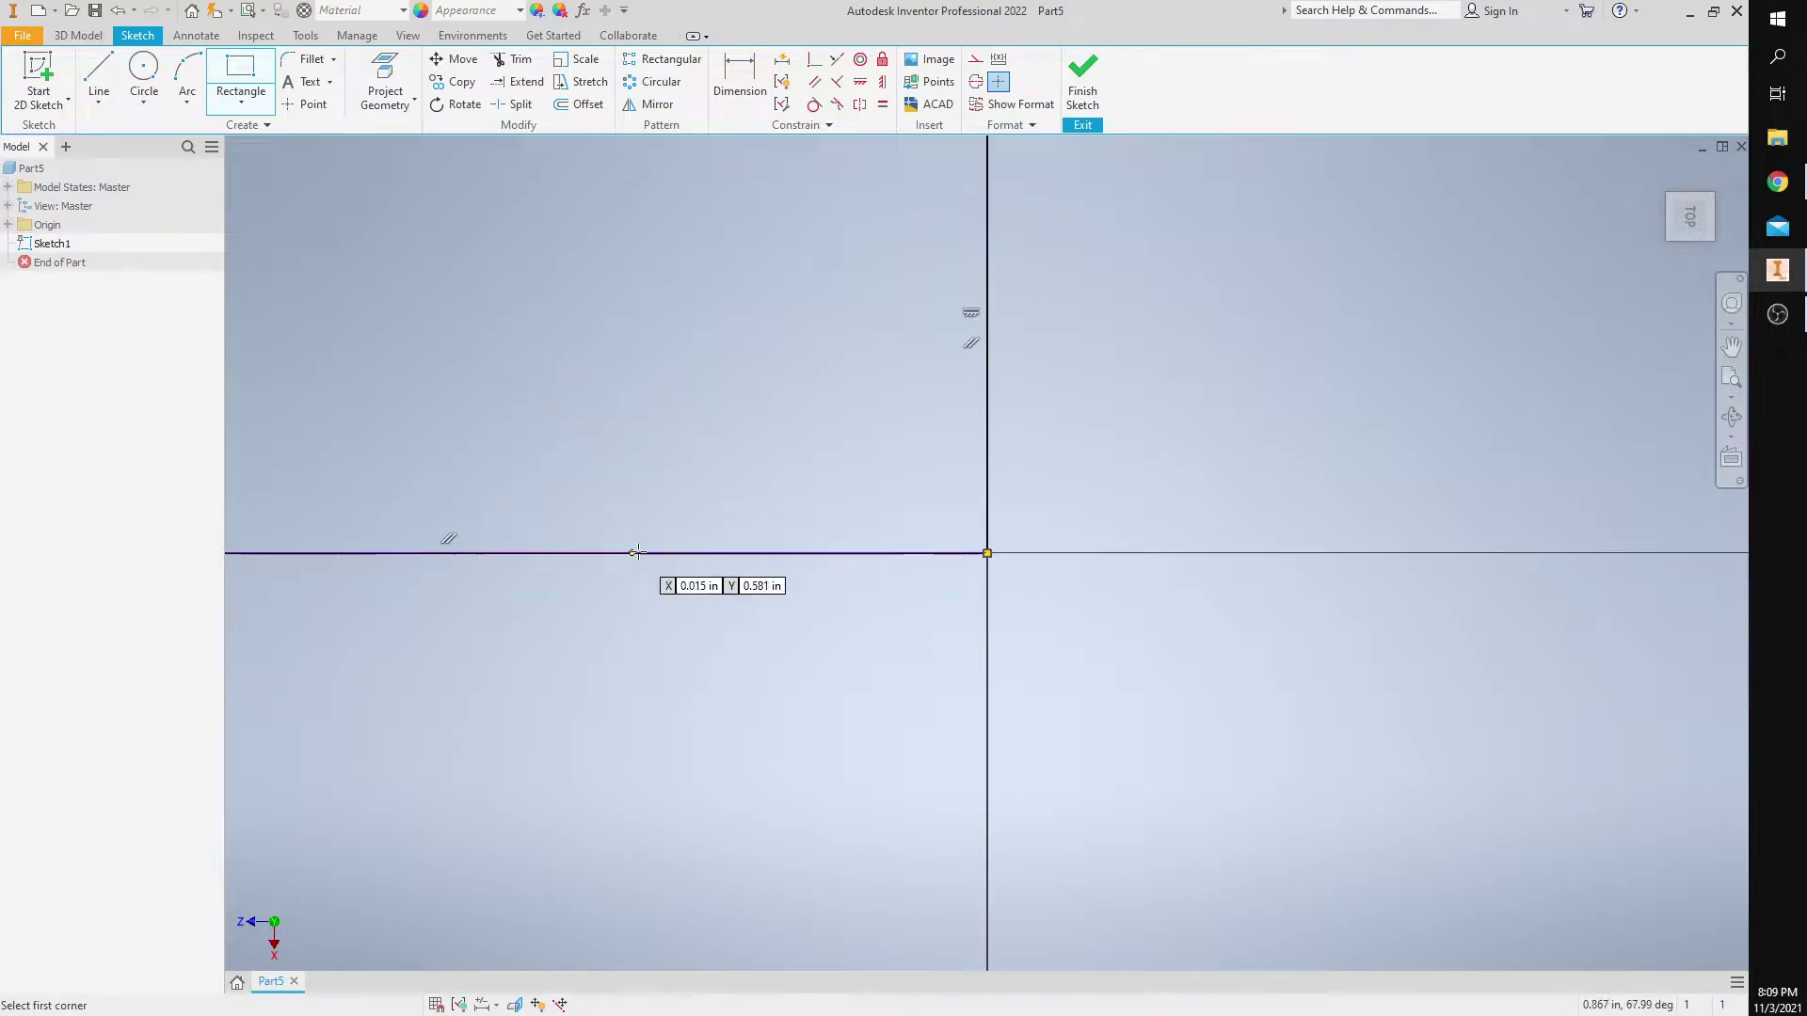
mouse_move(645, 552)
middle_down()
mouse_move(1010, 692)
mouse_move(968, 666)
middle_up()
- Finish the sketch and extrude the rectangle 0.375 in into a solid block
click(1094, 92)
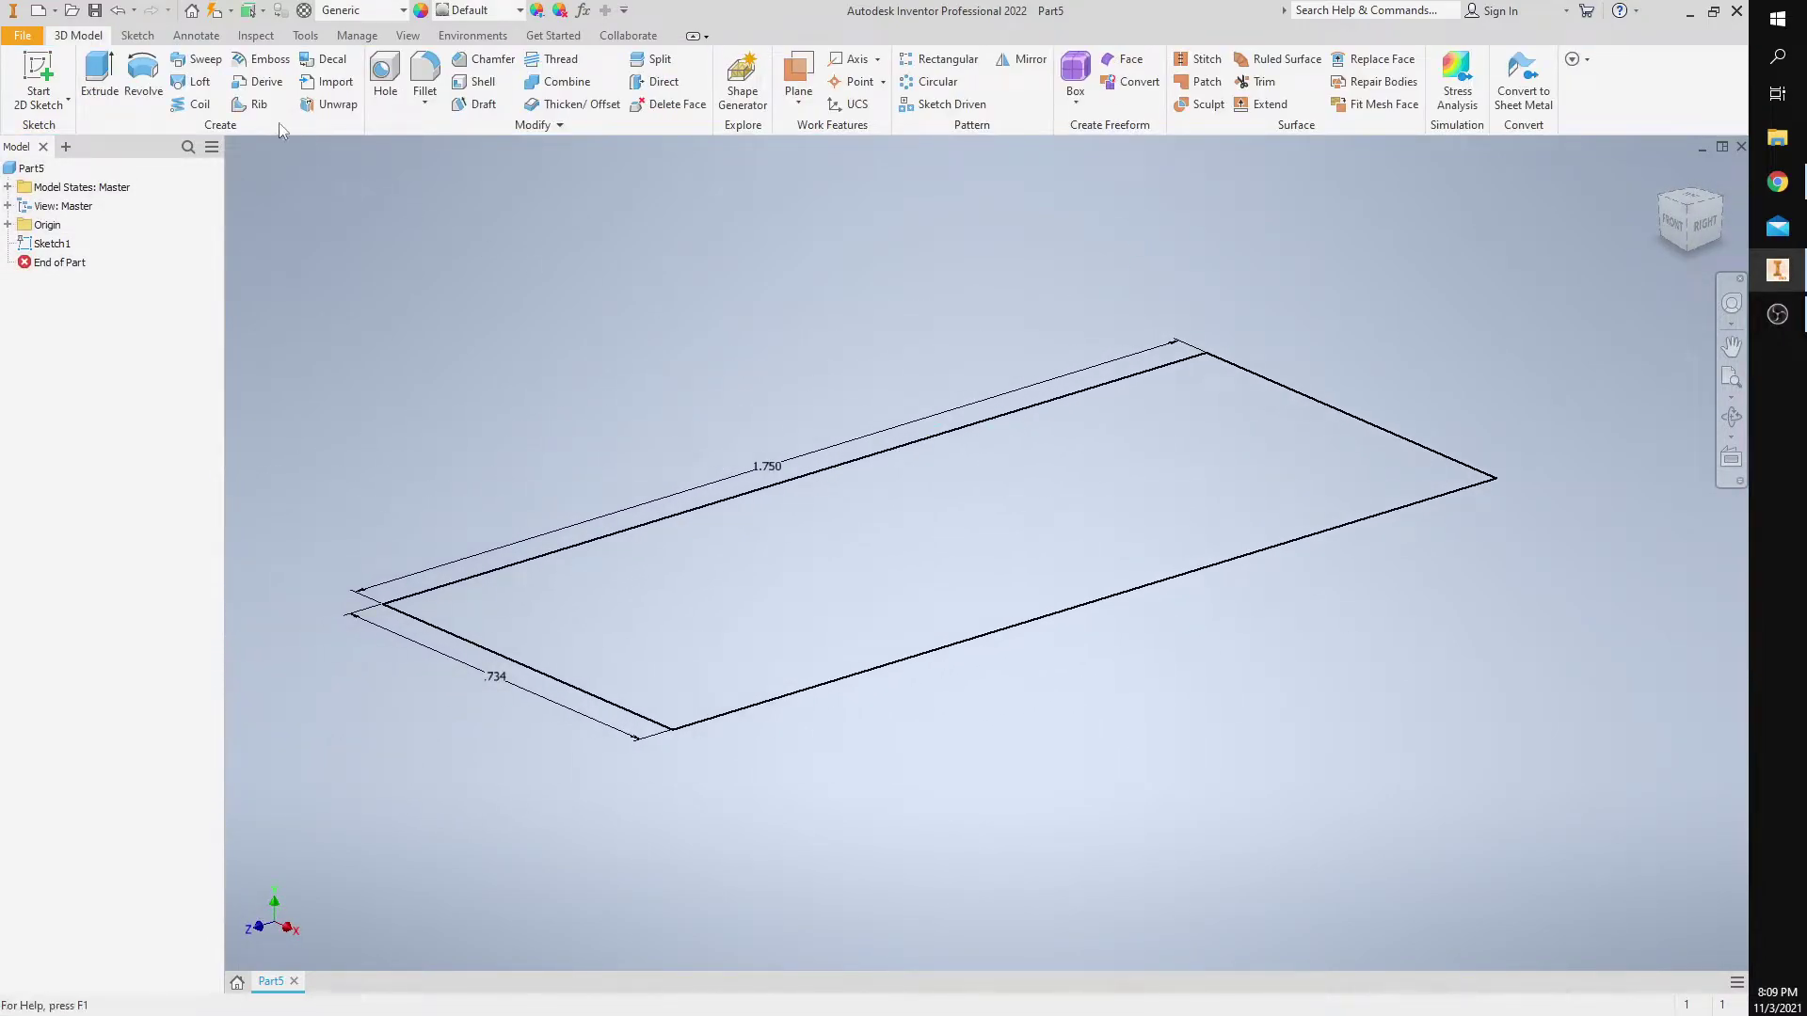
click(105, 80)
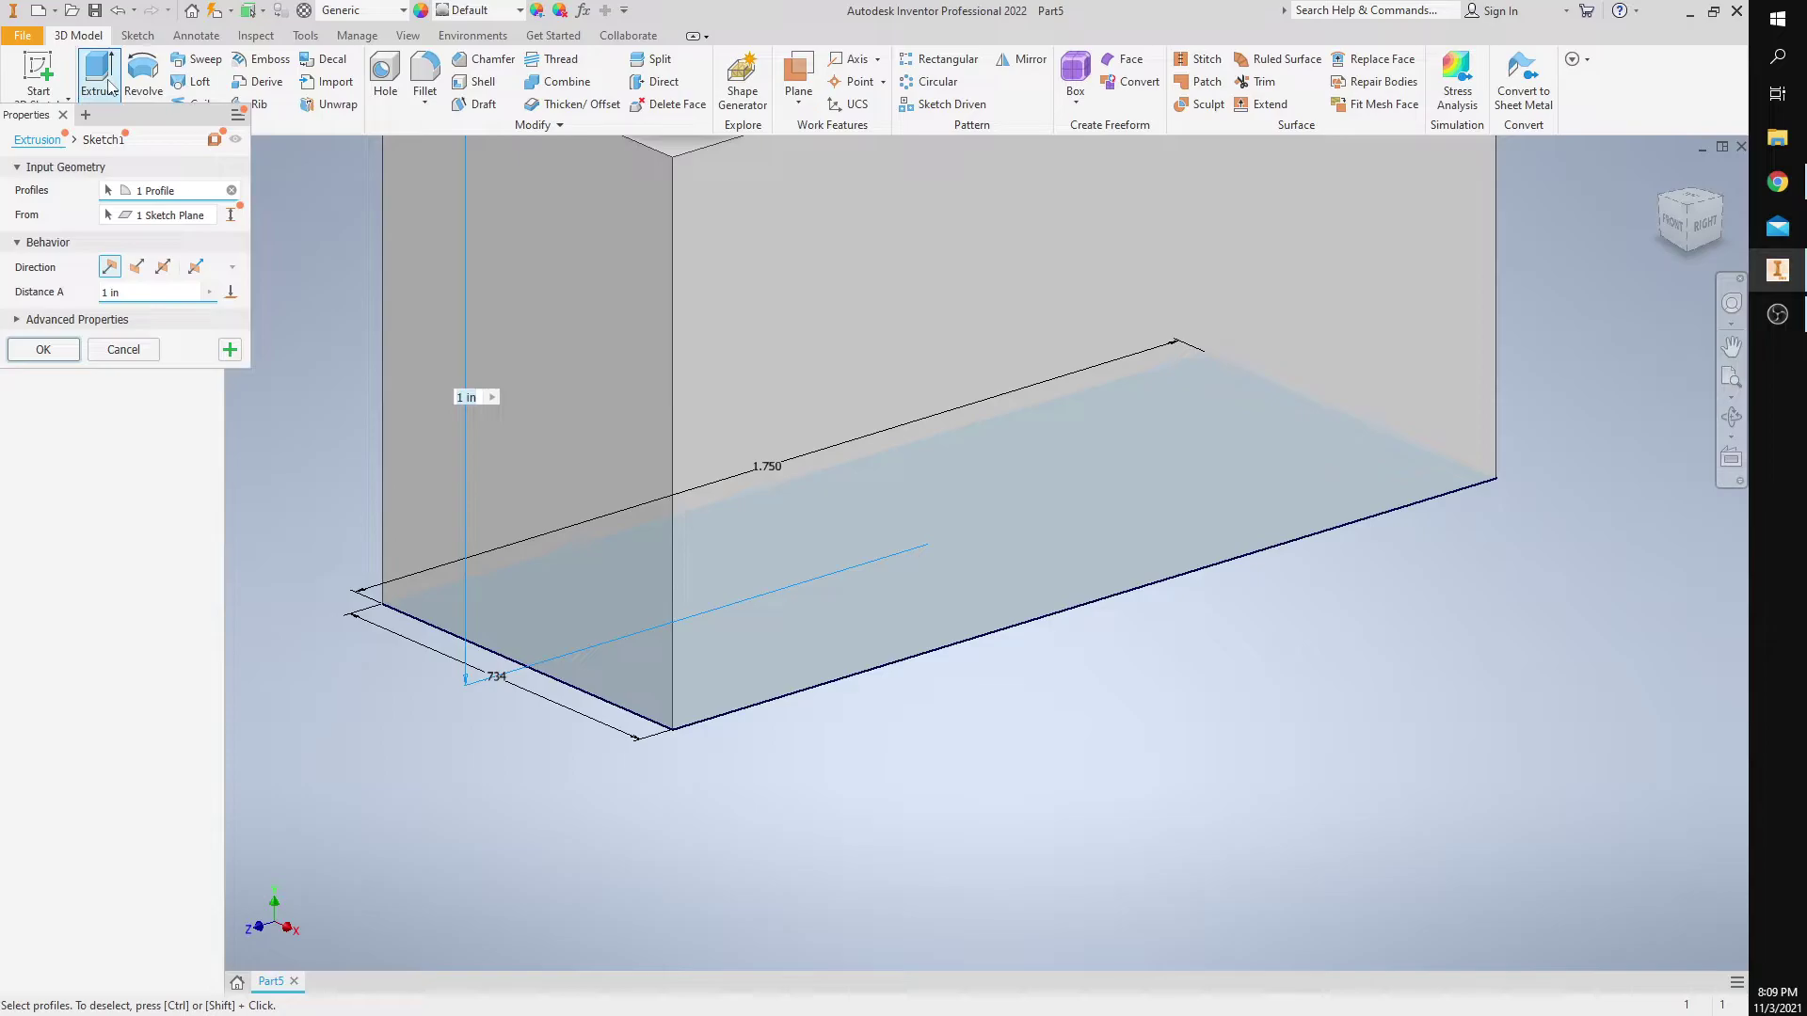
middle_drag(1293, 715, 1299, 690)
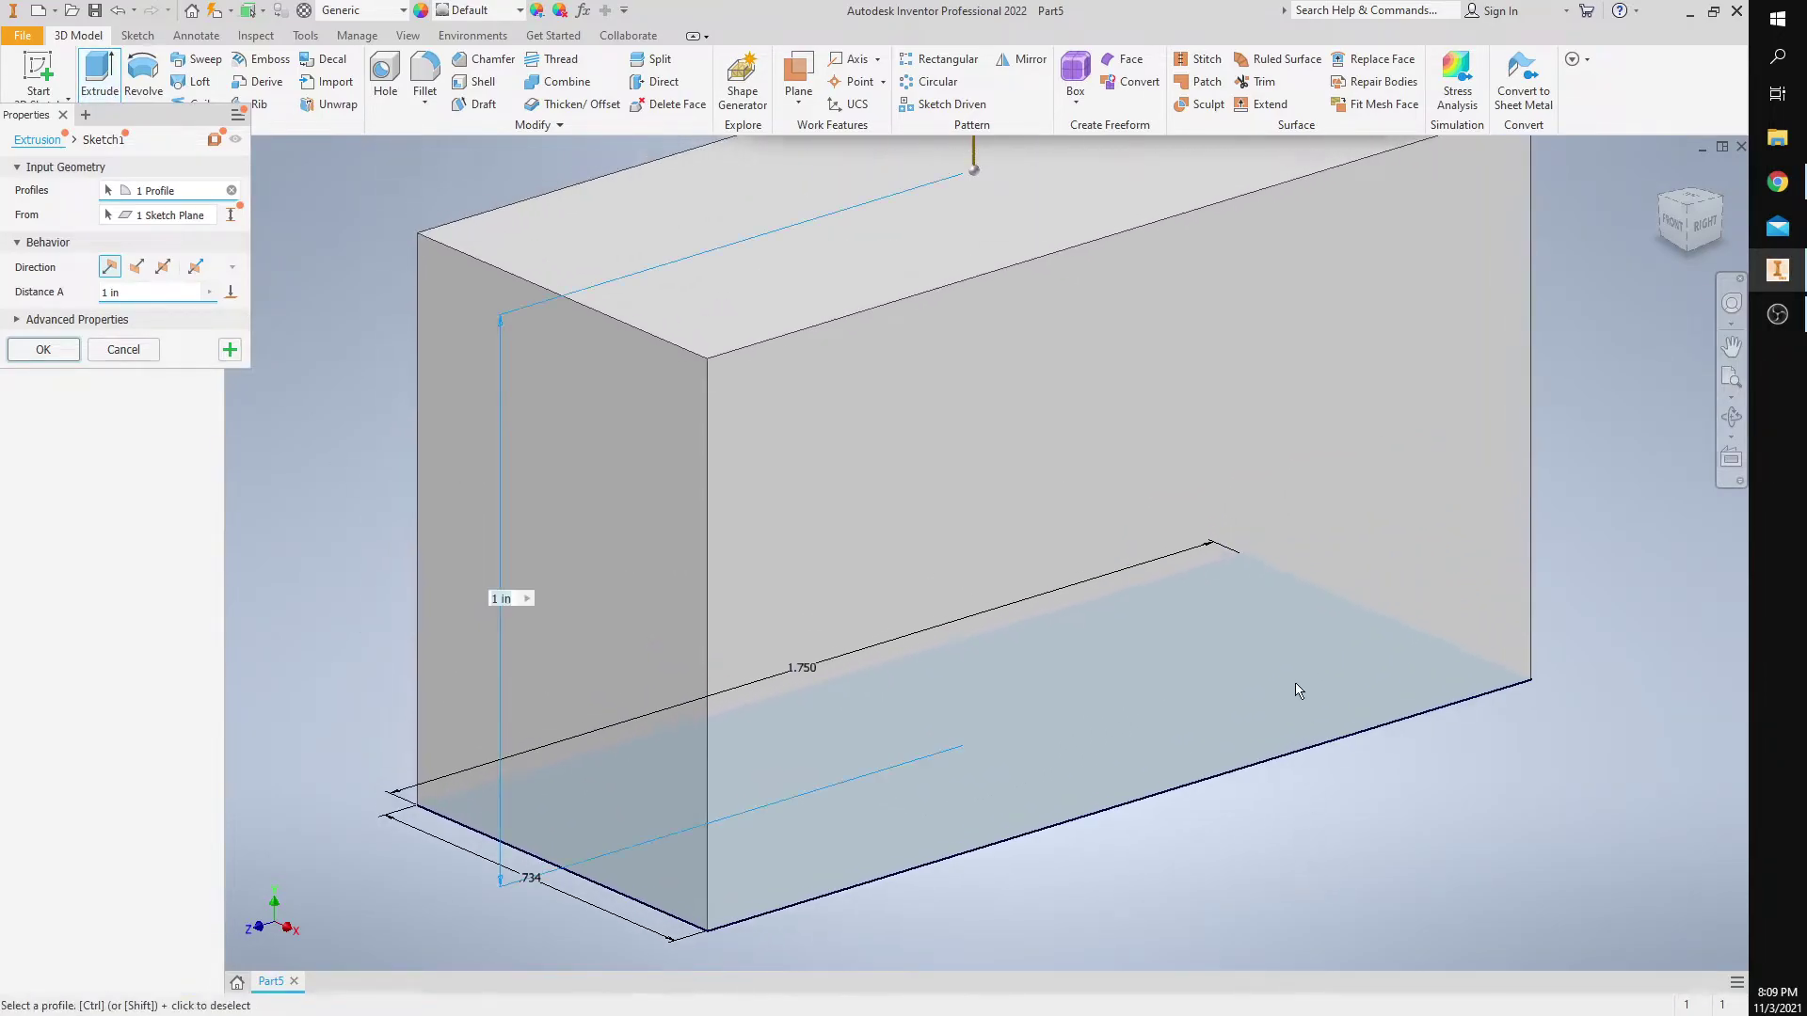
double_click(496, 600)
key(BackSpace)
text(.375)
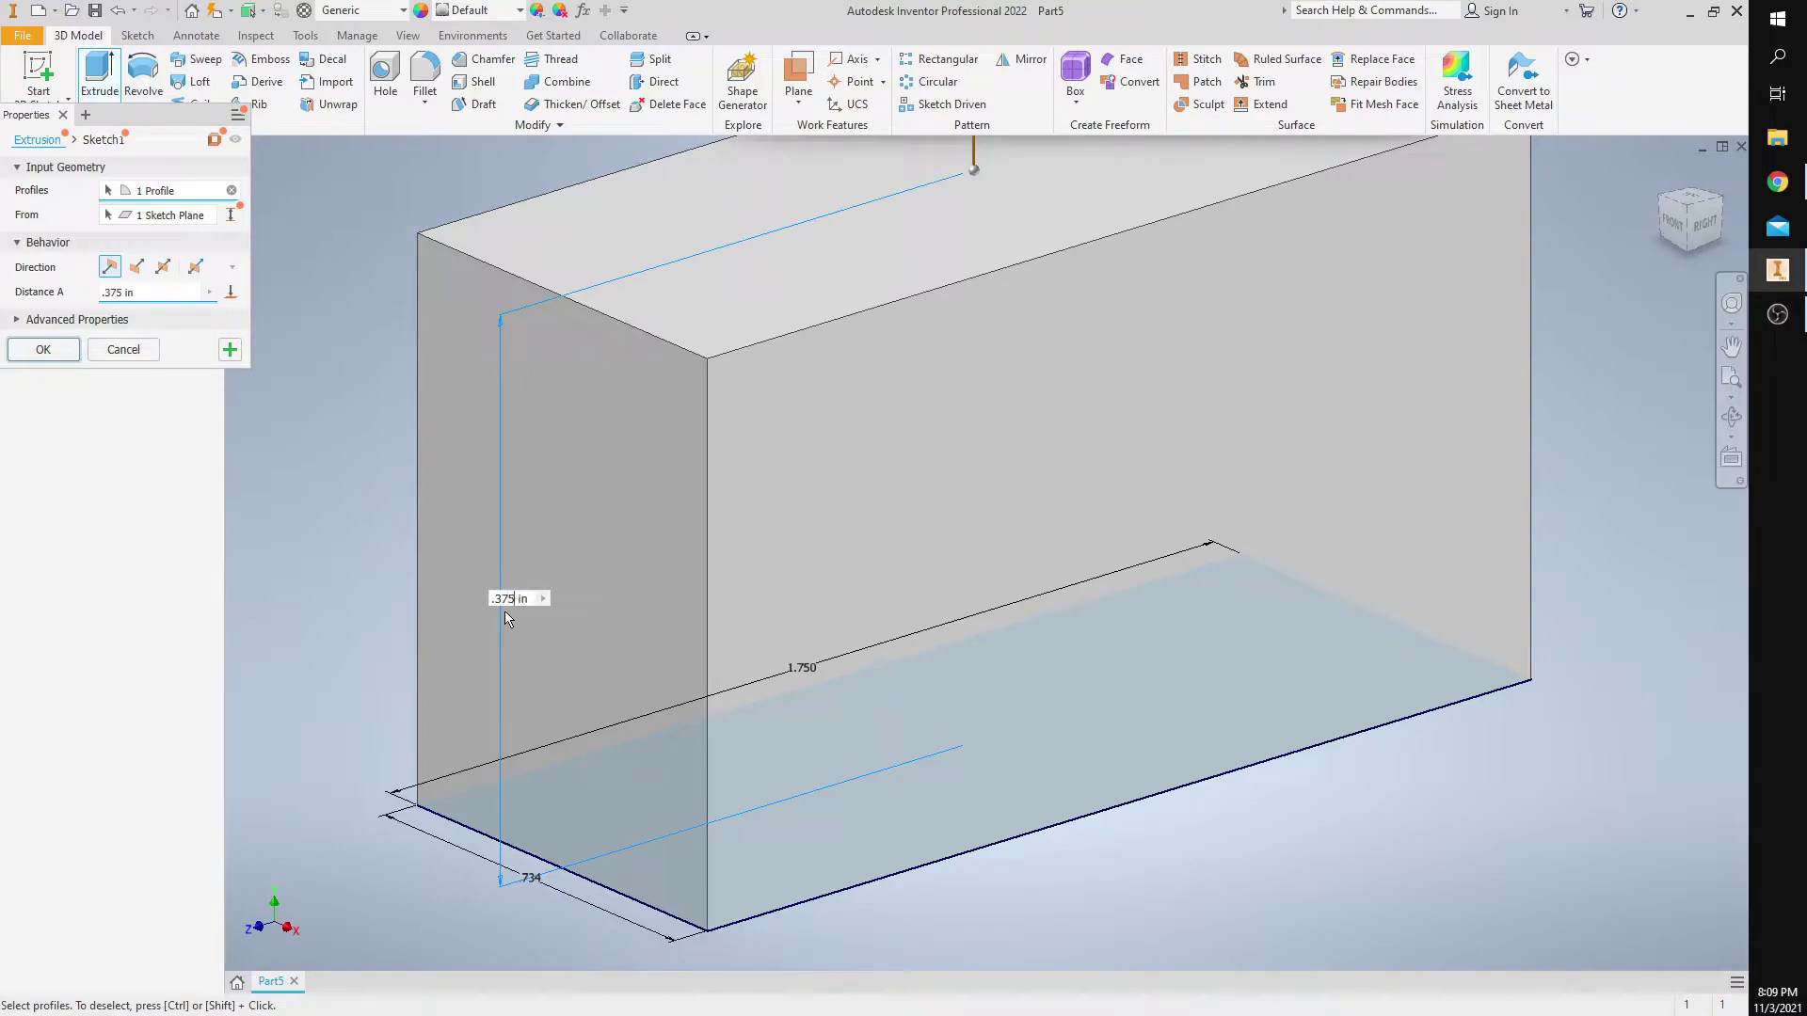
key(Return)
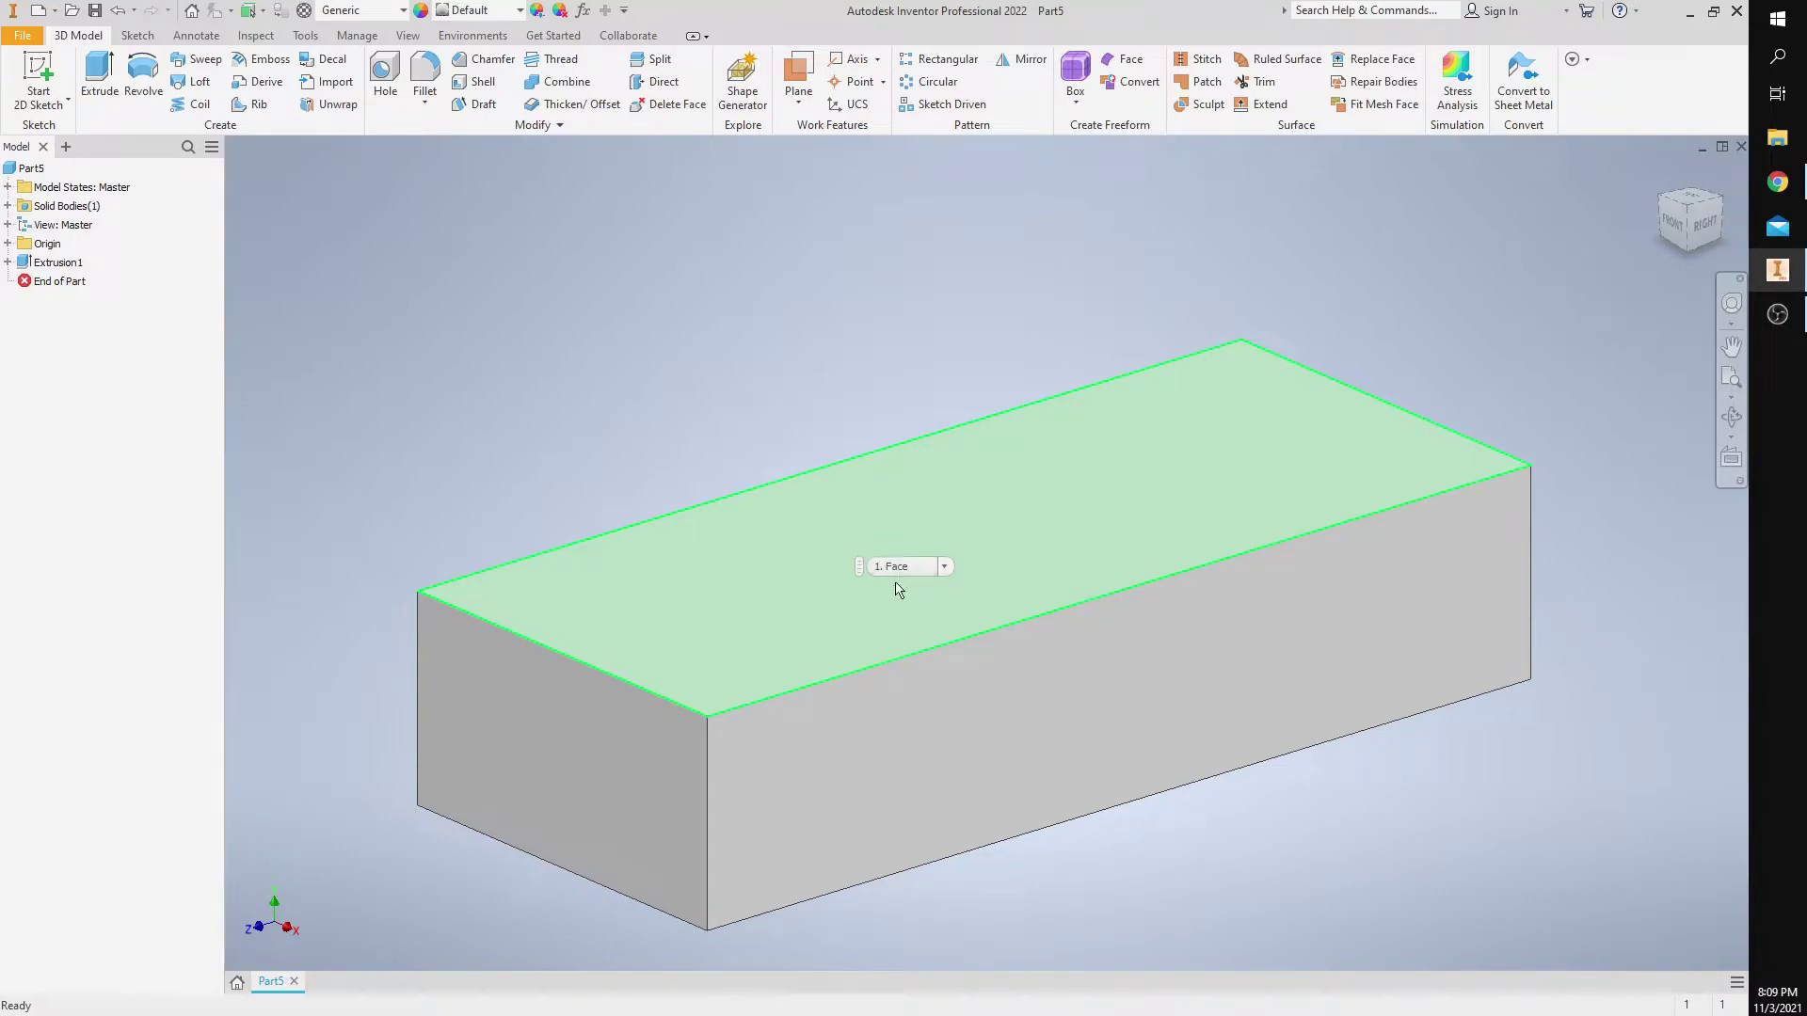
- Chamfer all four vertical corner edges of the block at 0.125 in
middle_drag(493, 441, 510, 372)
click(493, 62)
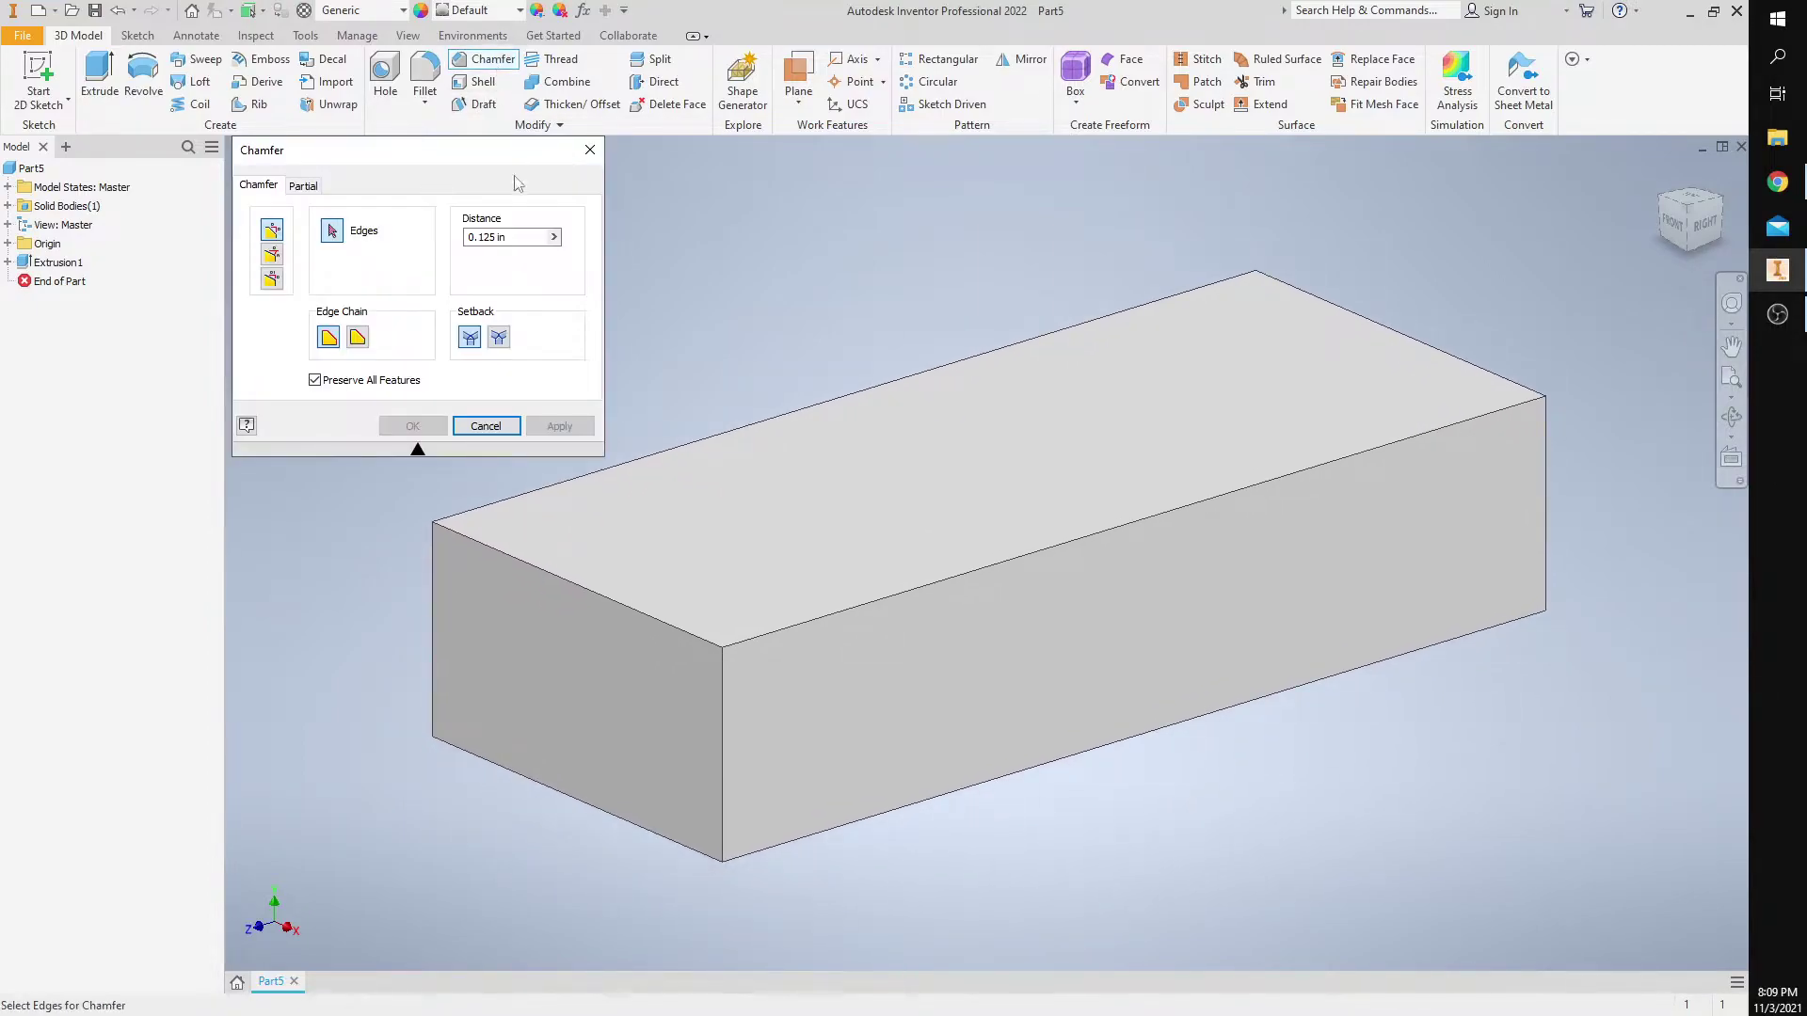
click(726, 744)
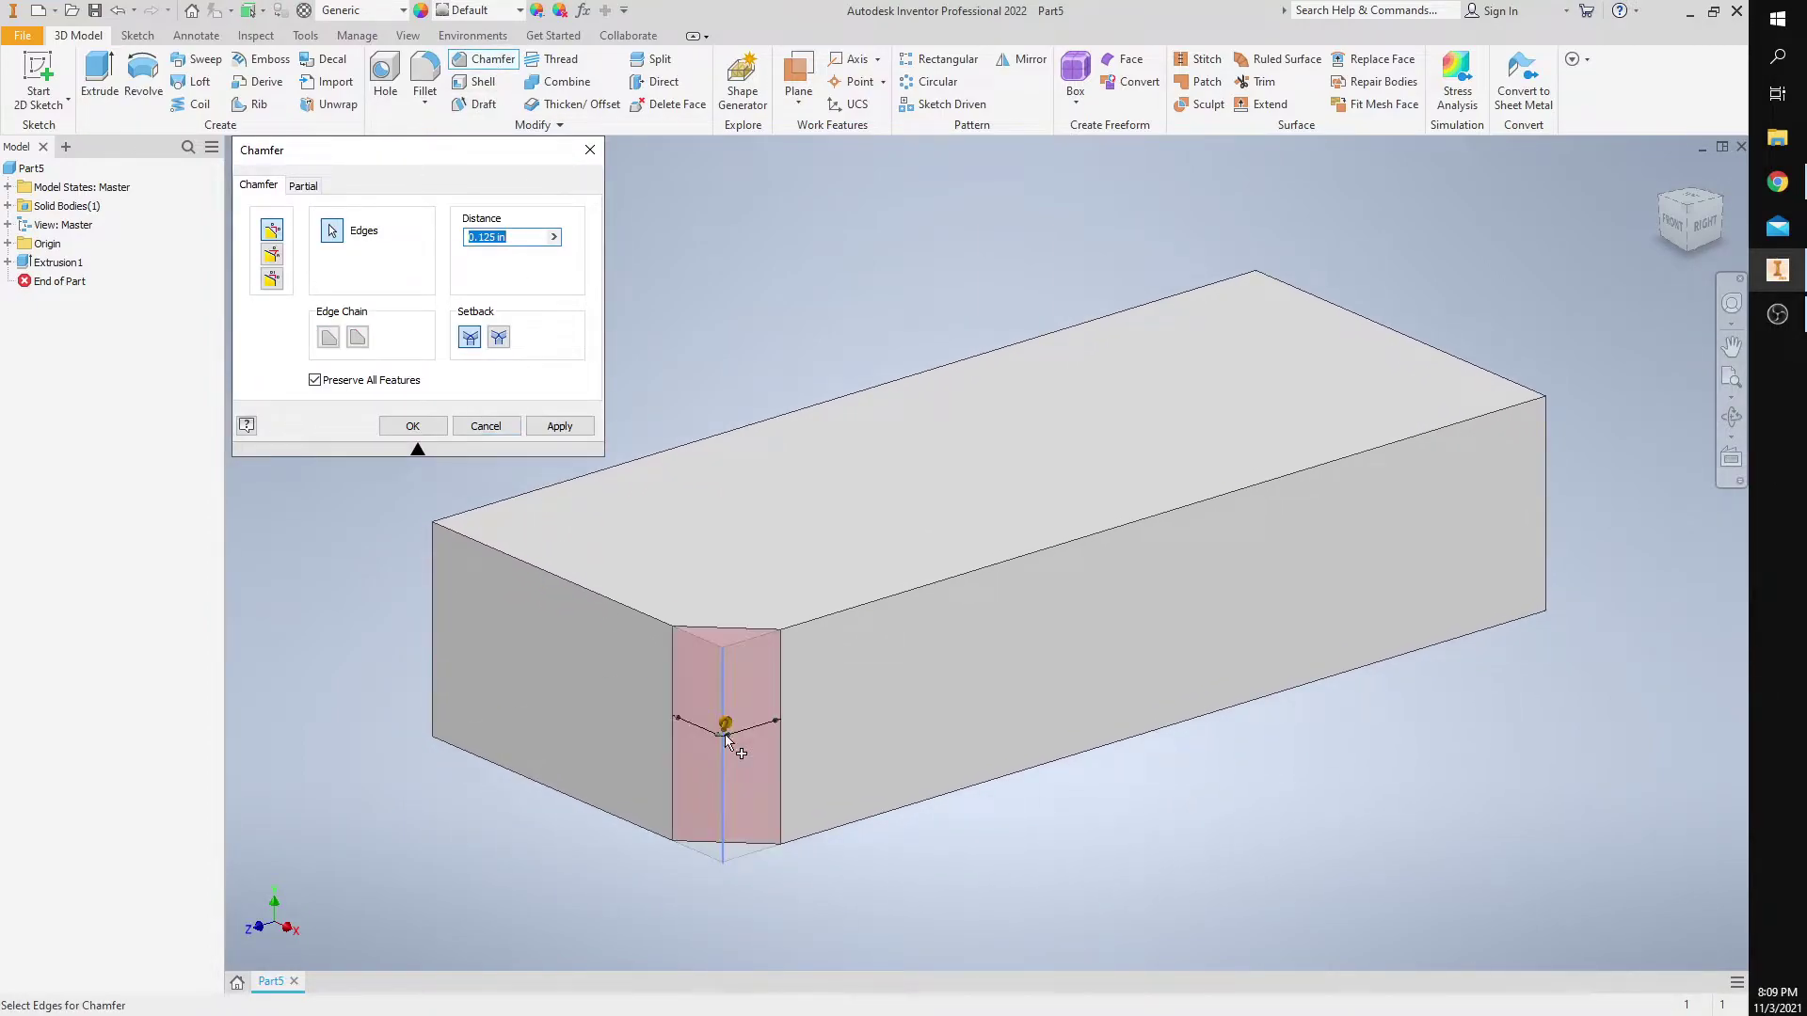
click(435, 665)
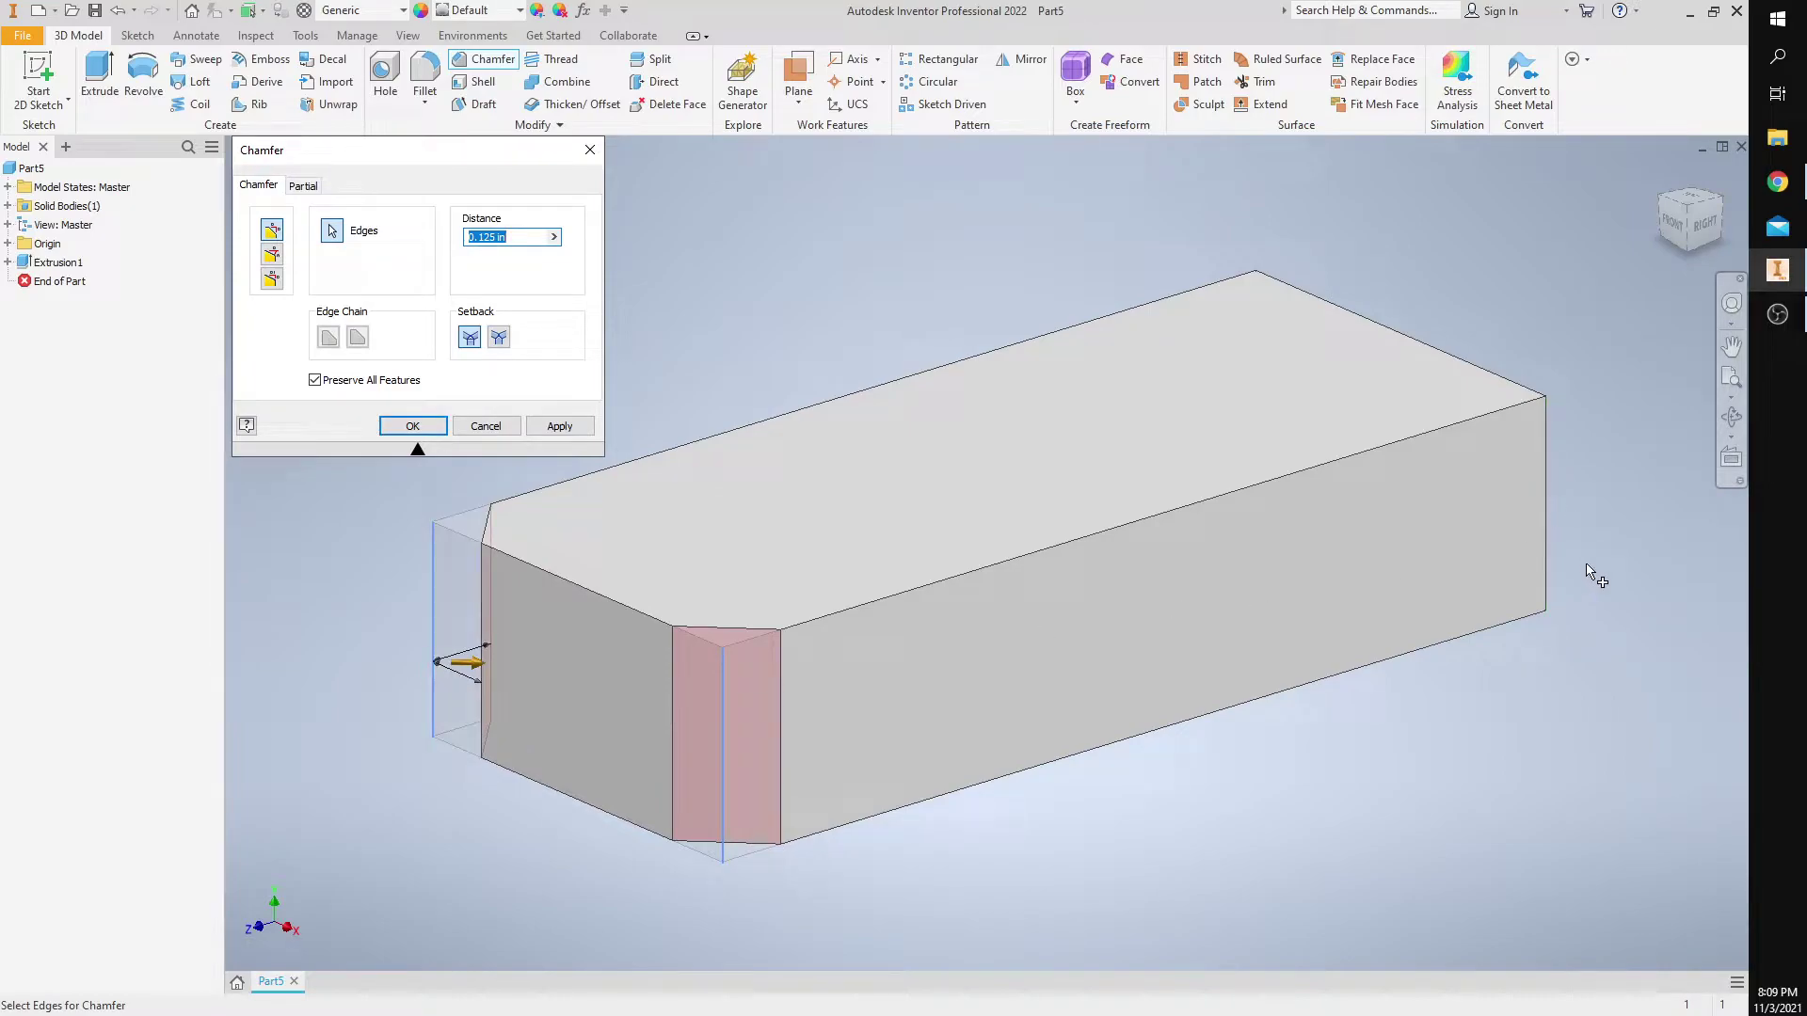
shift+middle_drag(1597, 569, 1468, 581)
click(1495, 538)
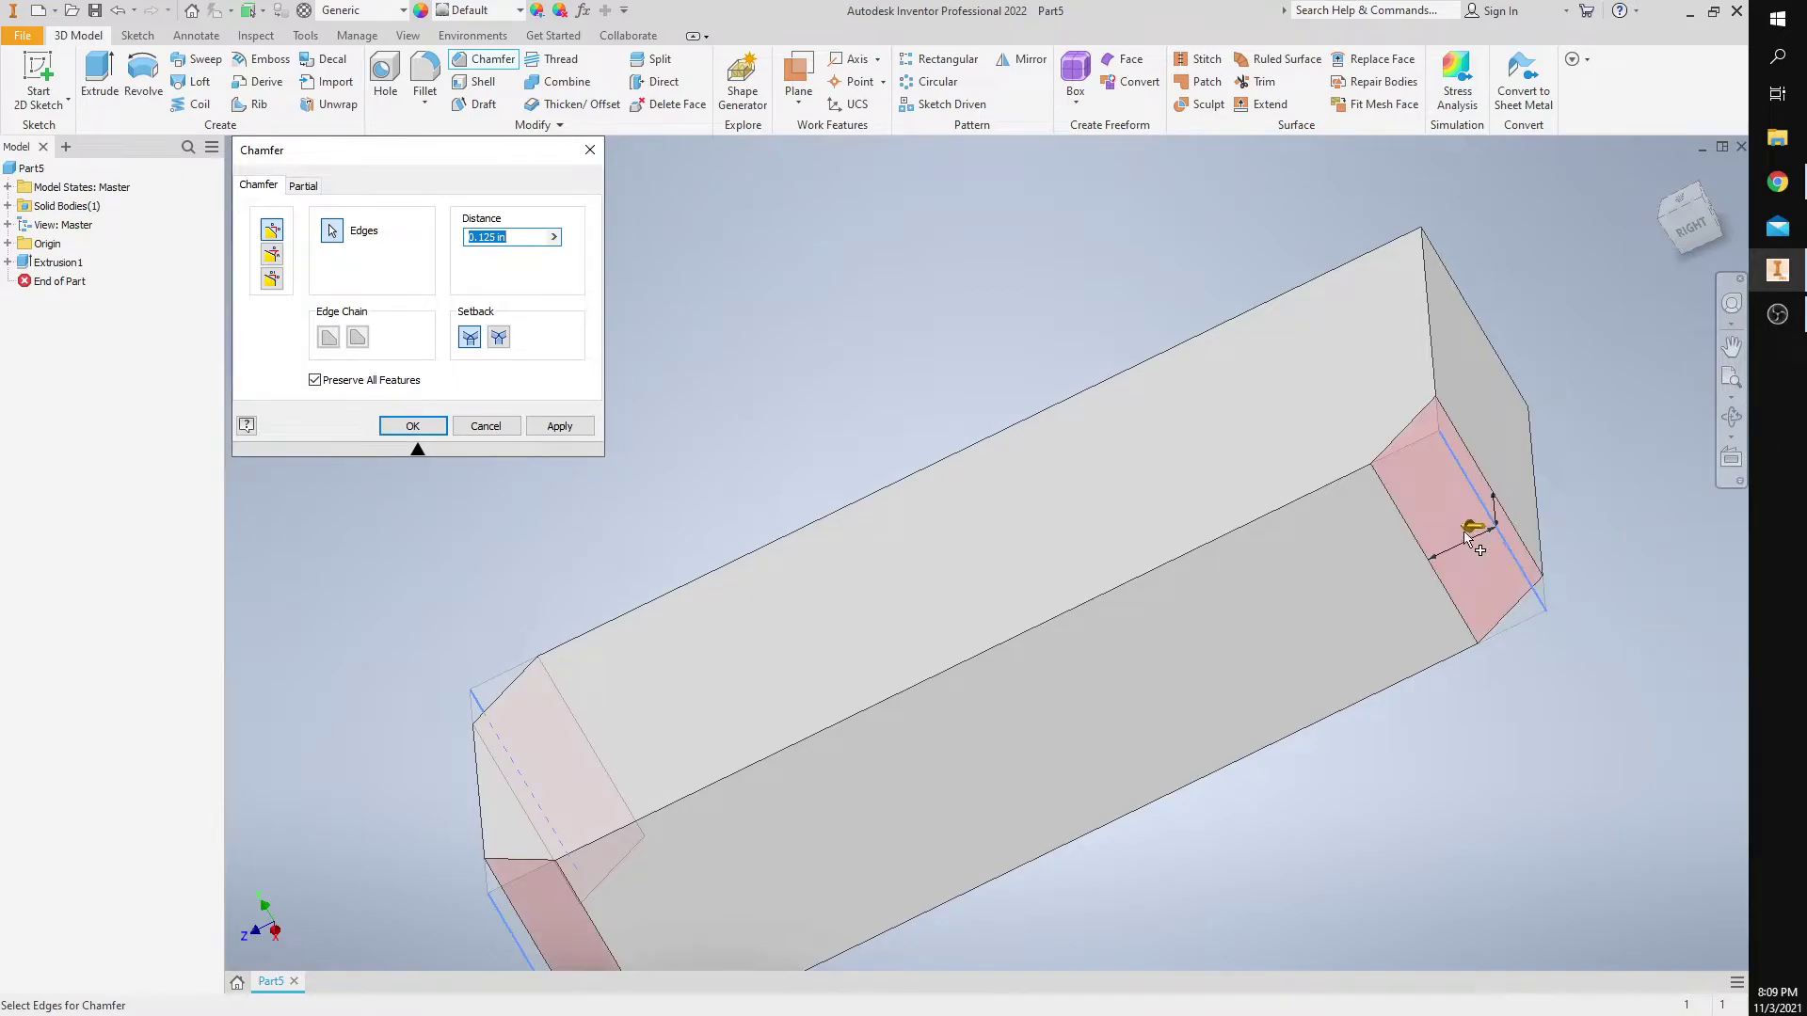
click(1490, 348)
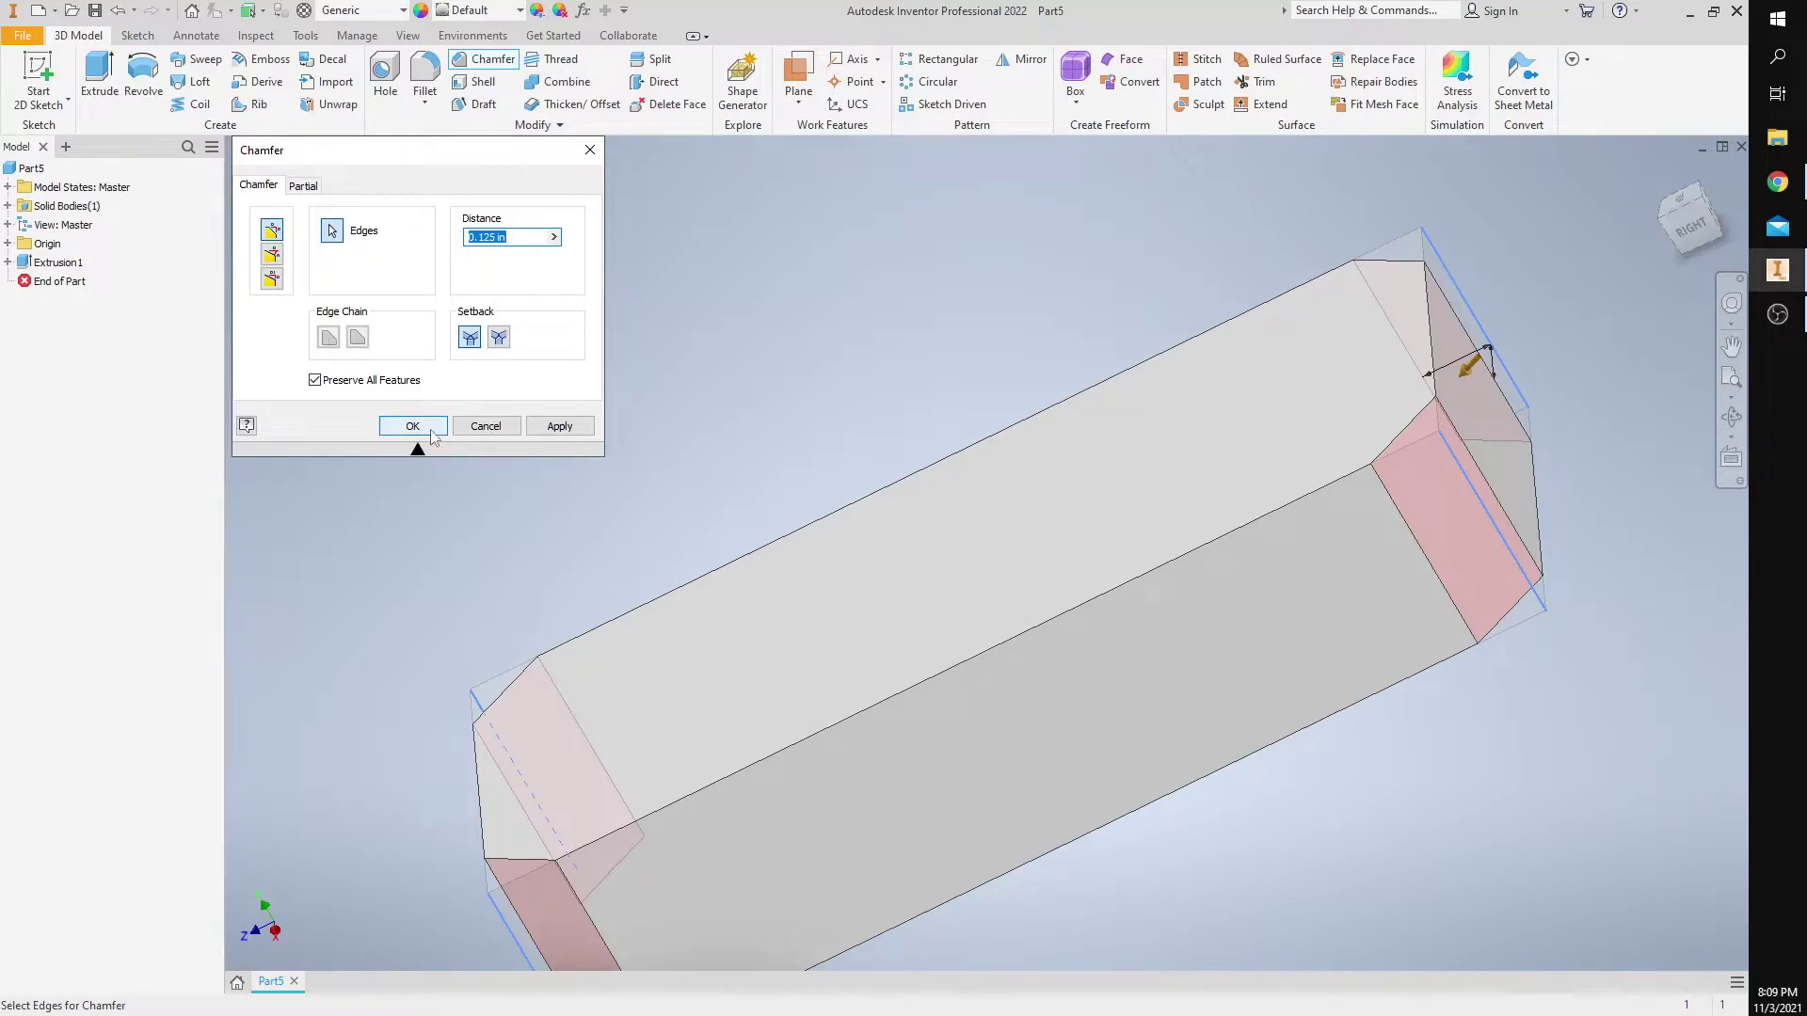
click(432, 436)
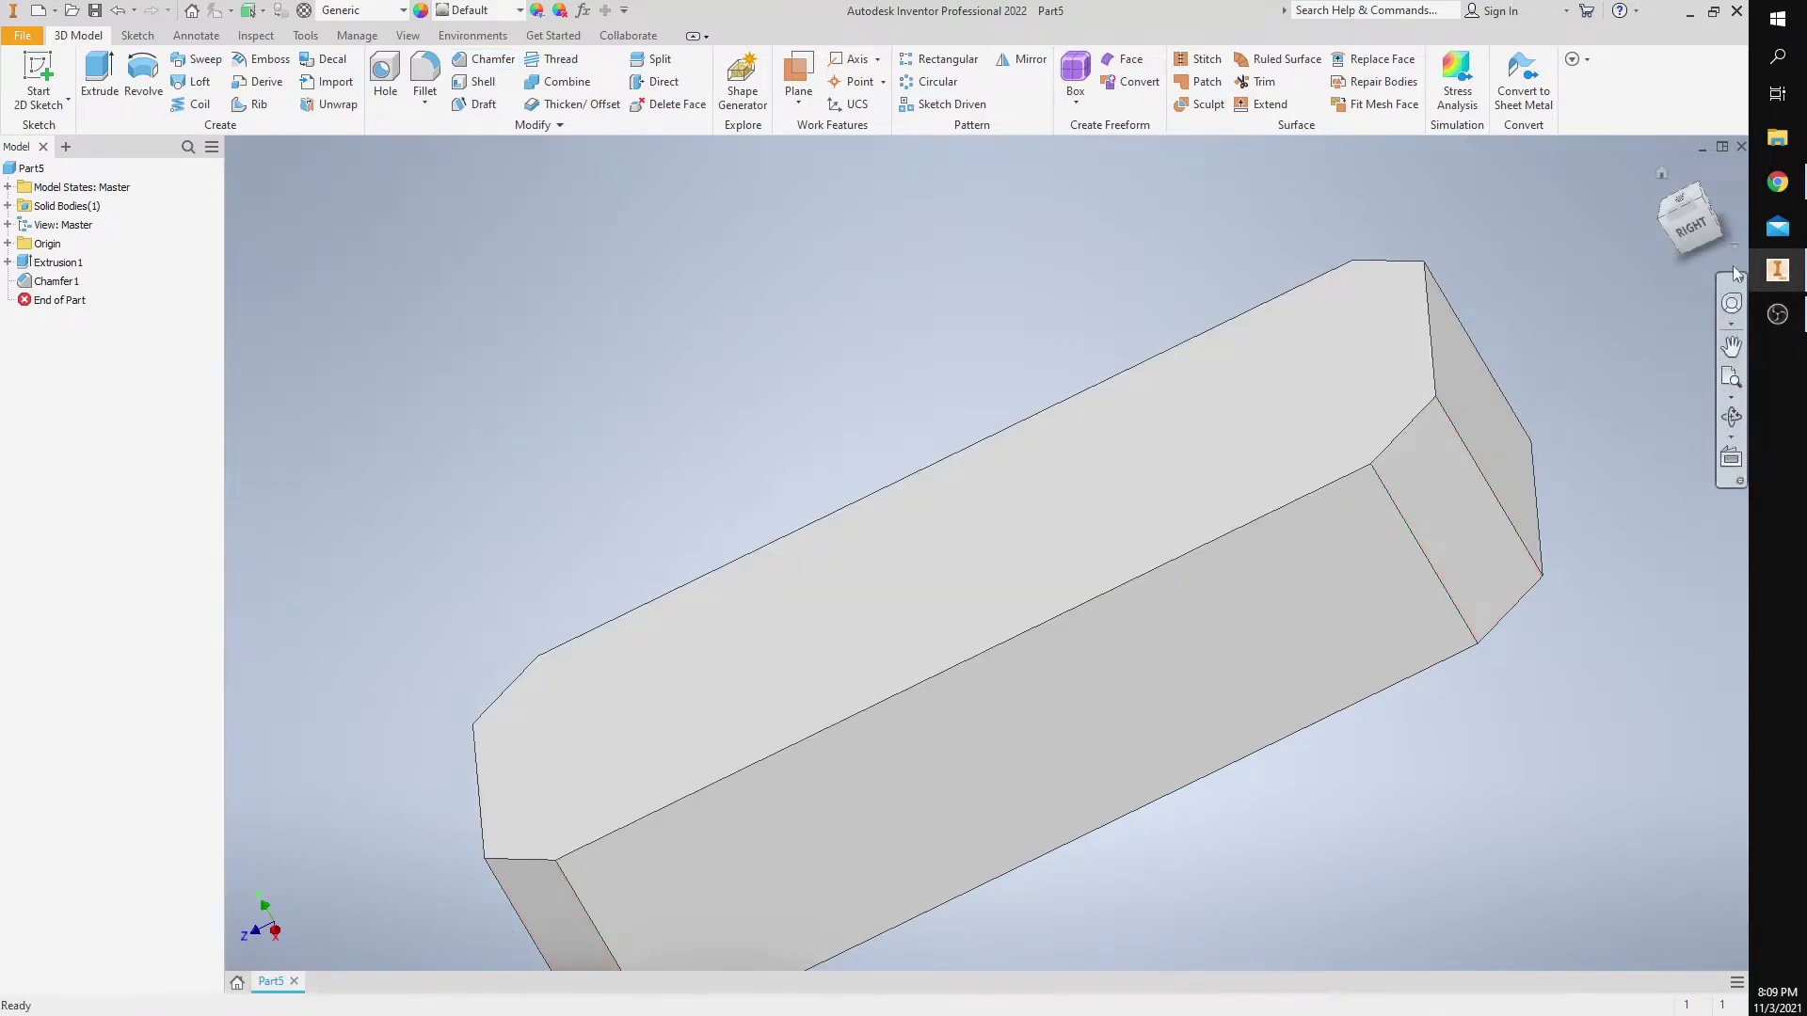
click(1662, 175)
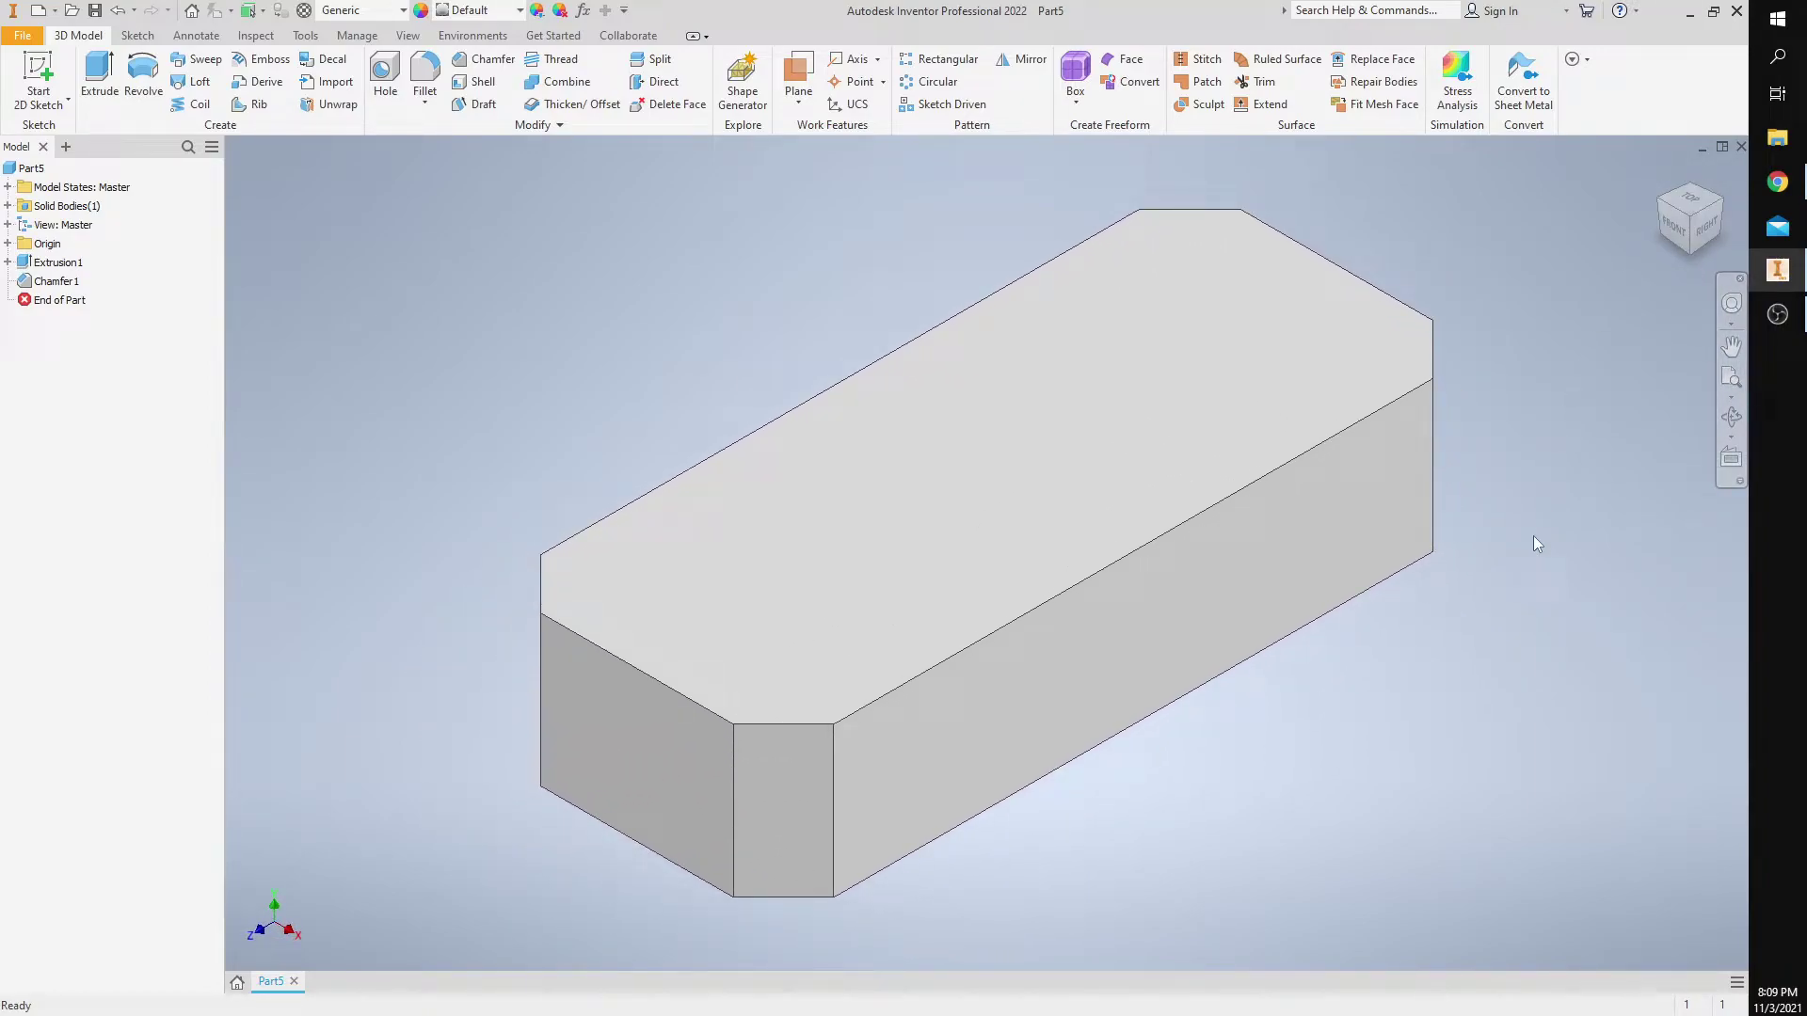
- Start a new sketch on the block's top face and rotate the view 90 degrees
right_click(944, 517)
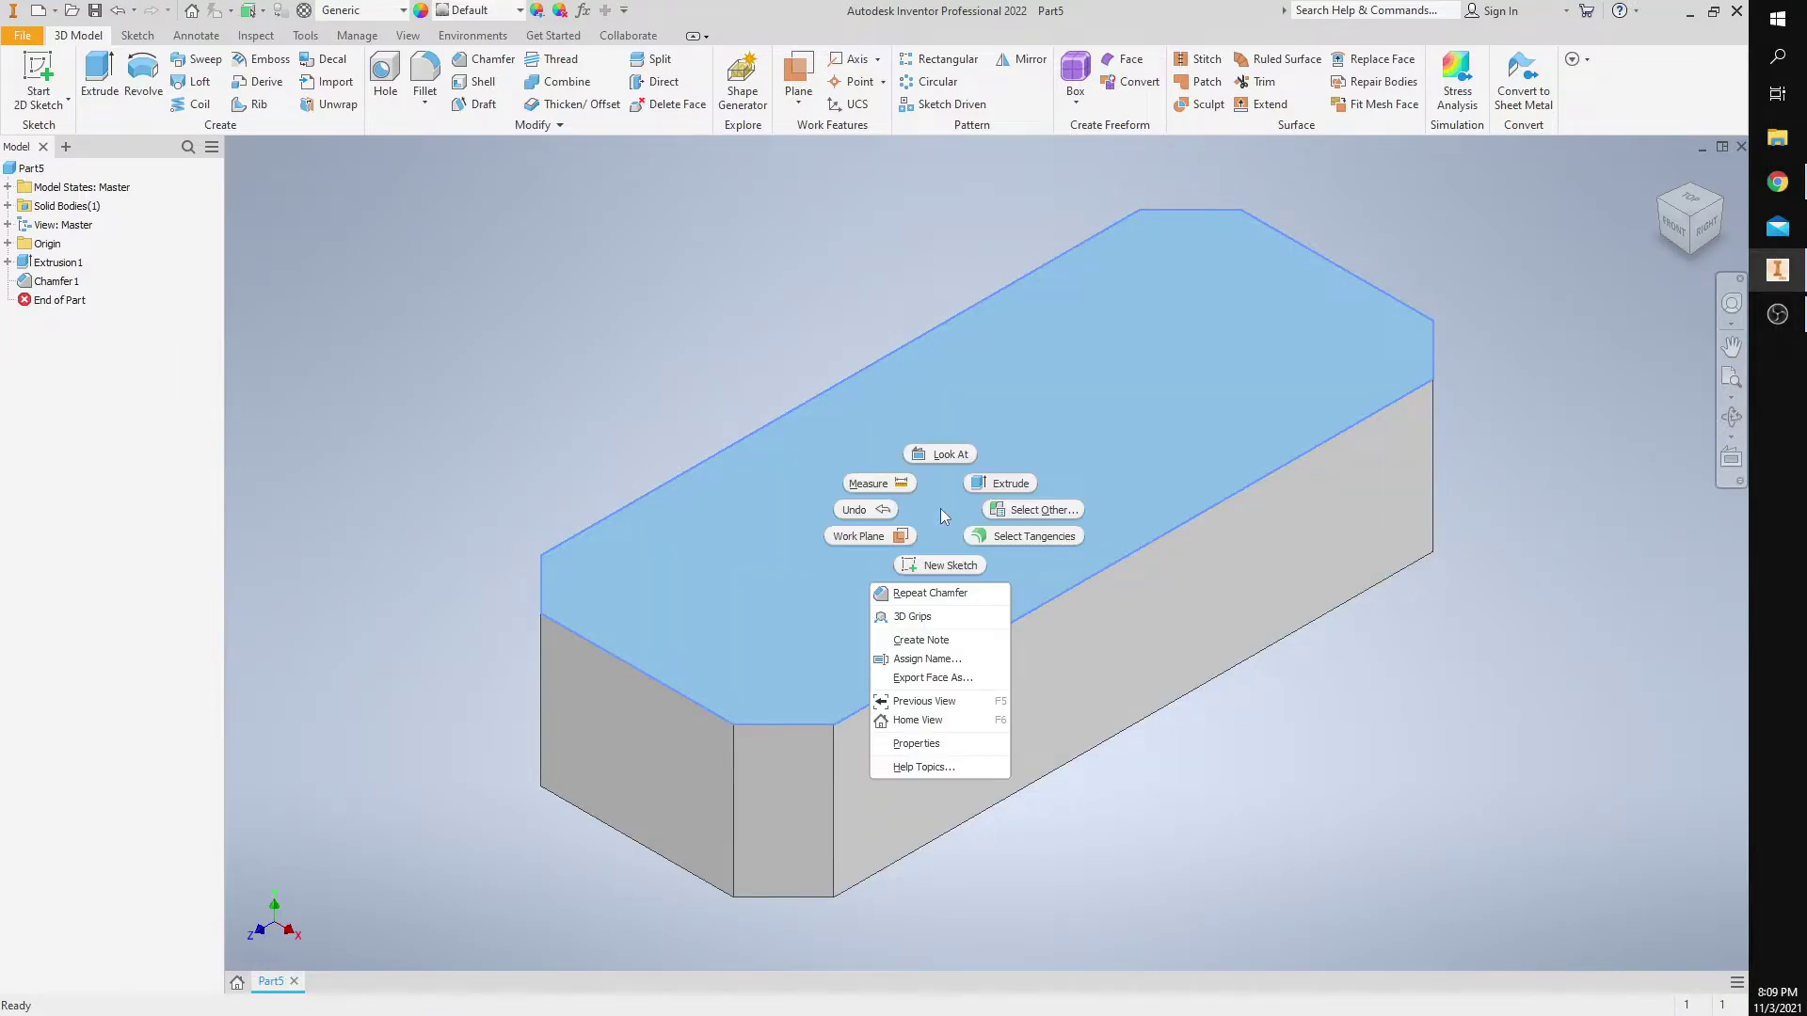
click(950, 567)
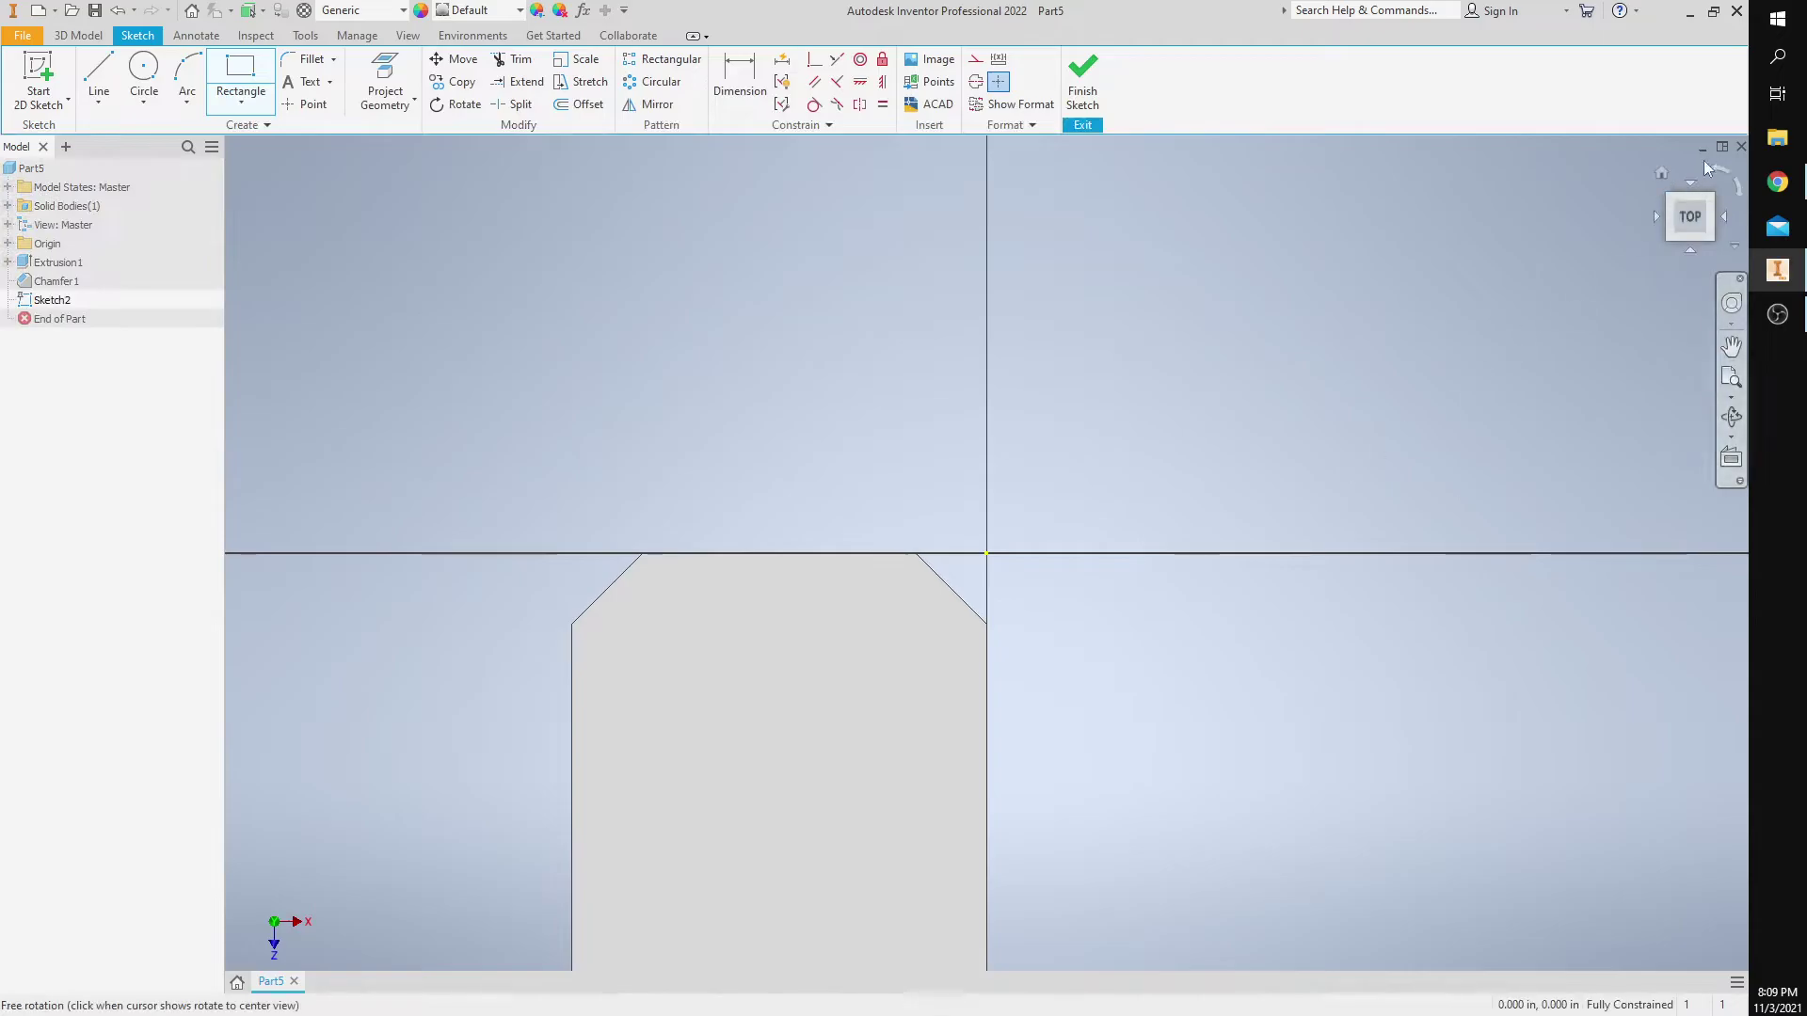
click(1715, 165)
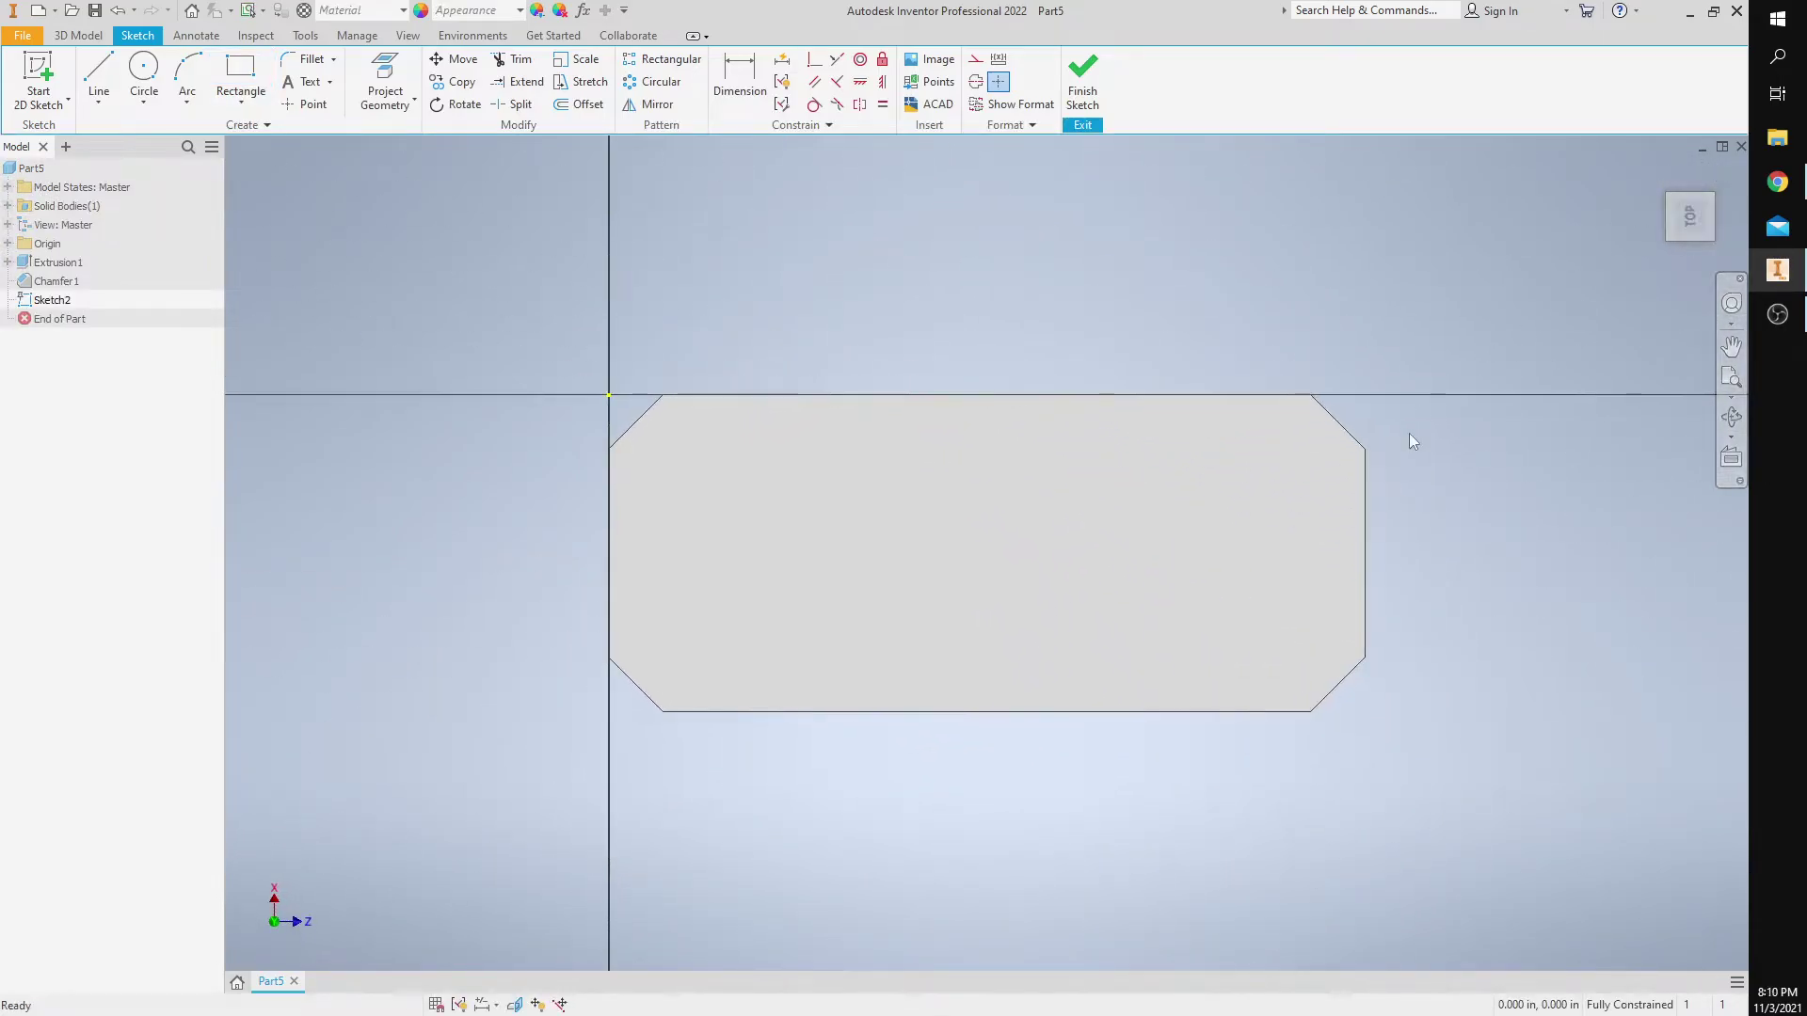
scroll(1412, 435, down, 3)
middle_drag(1417, 494, 1667, 391)
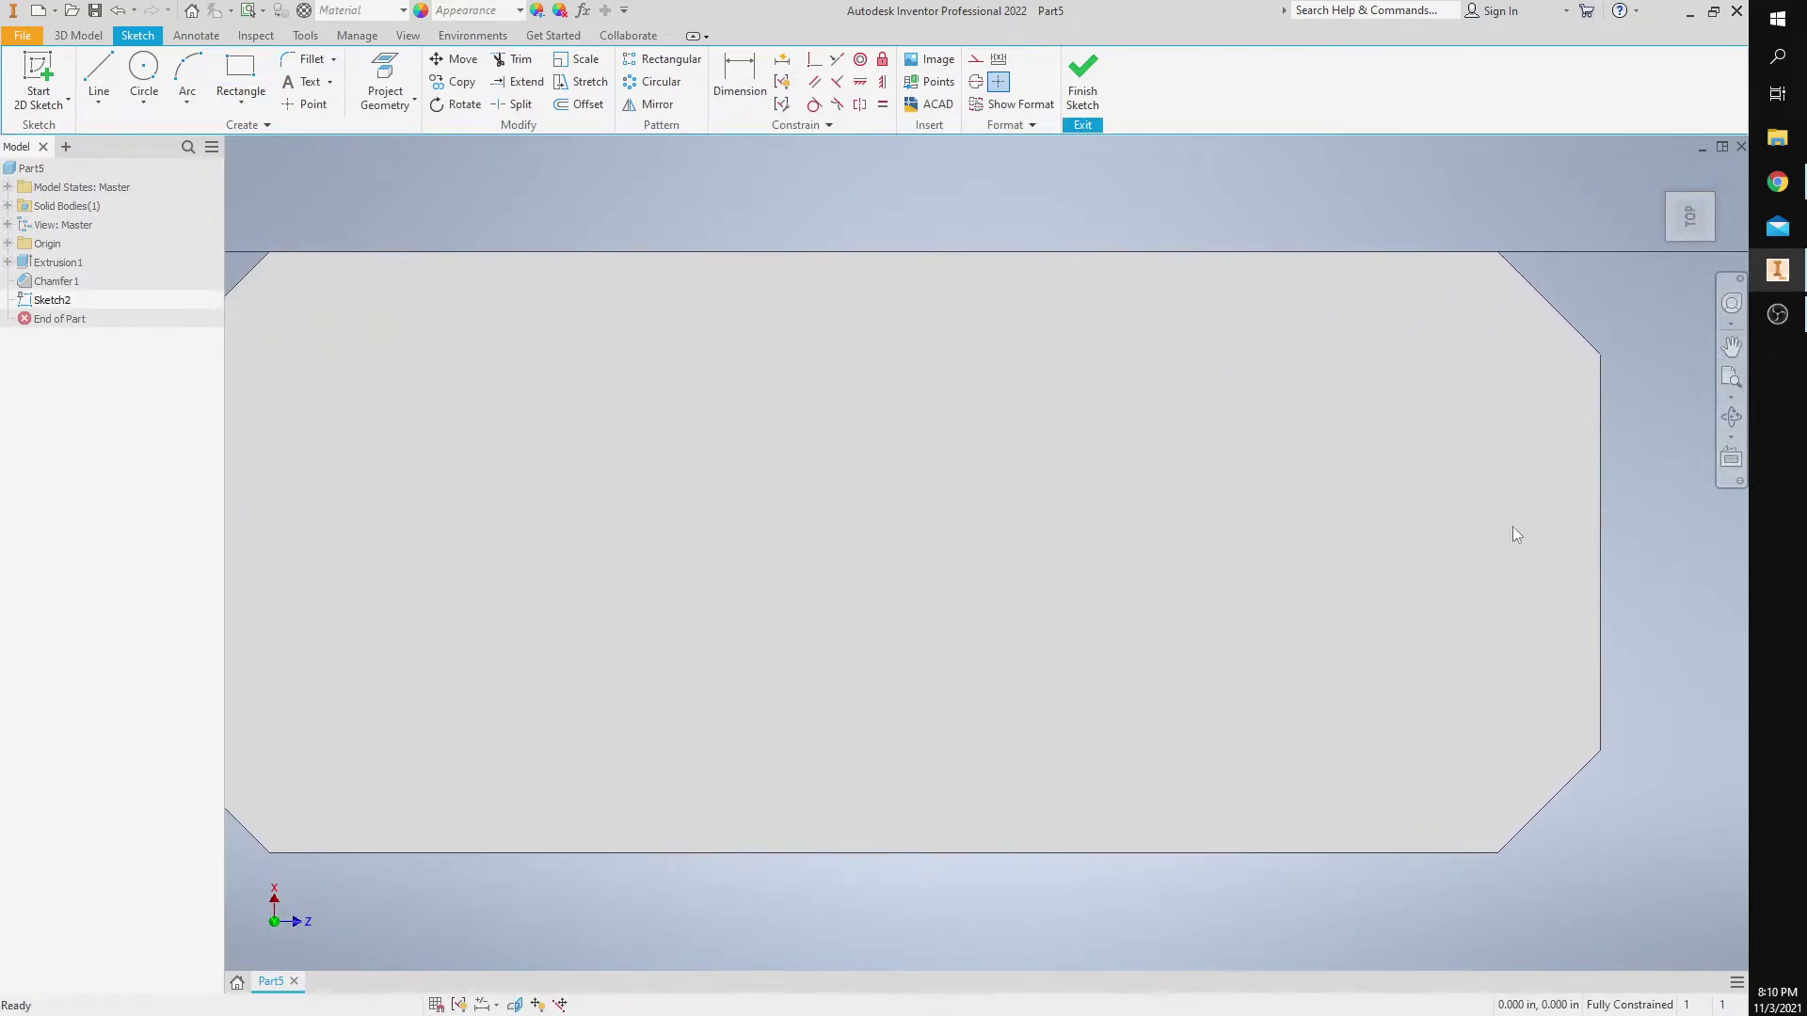
mouse_move(1147, 662)
middle_down()
mouse_move(1243, 653)
mouse_move(1246, 637)
middle_up()
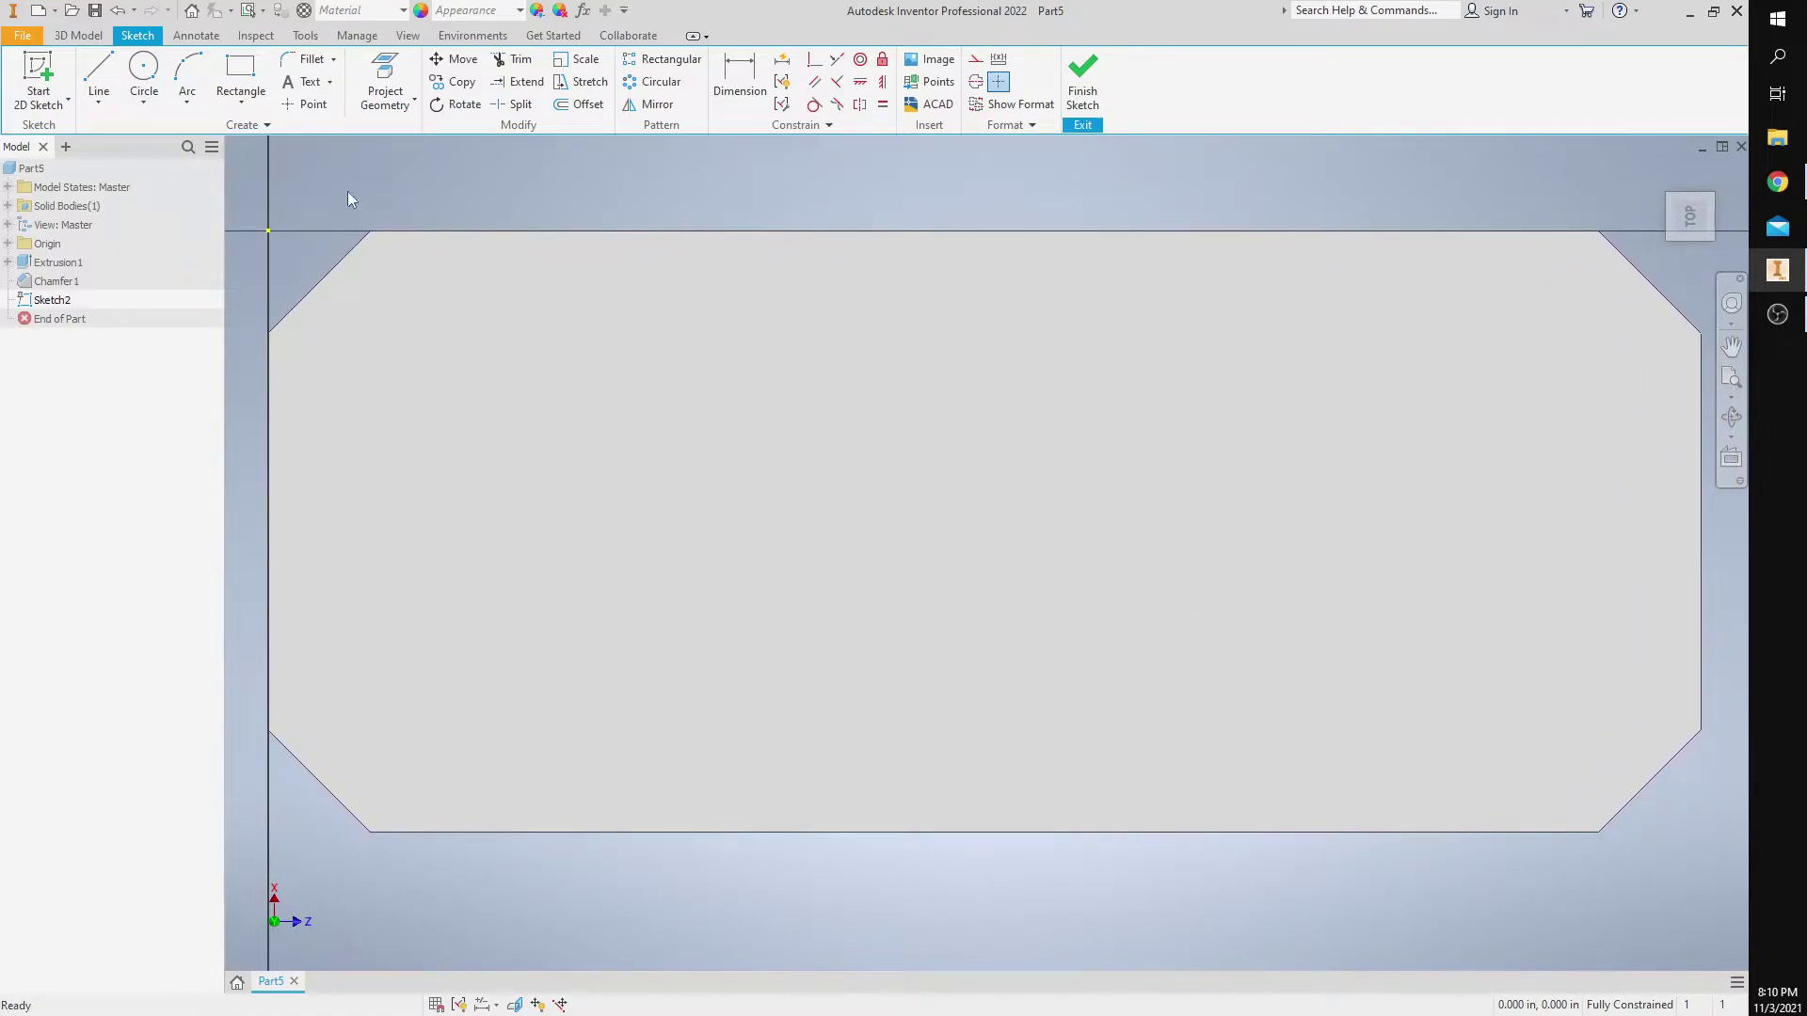
- Draw a two-point center rectangle from the block's middle out to its right end
click(241, 100)
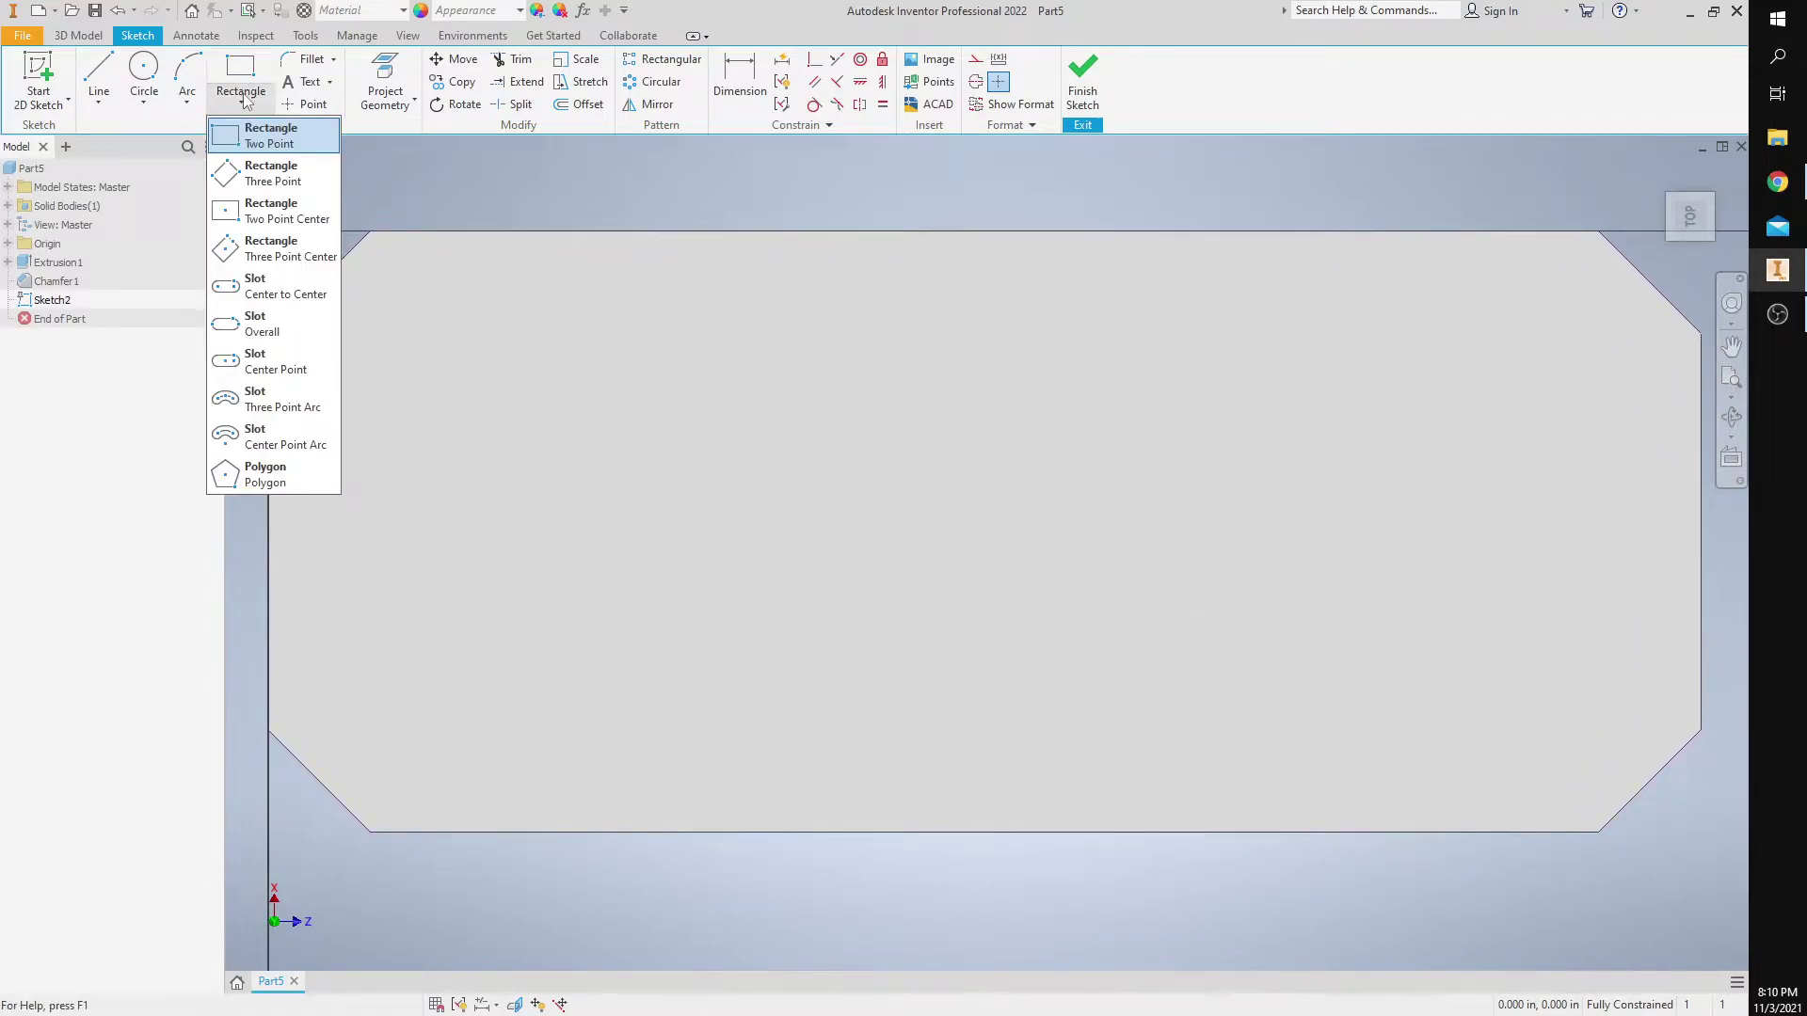
click(260, 219)
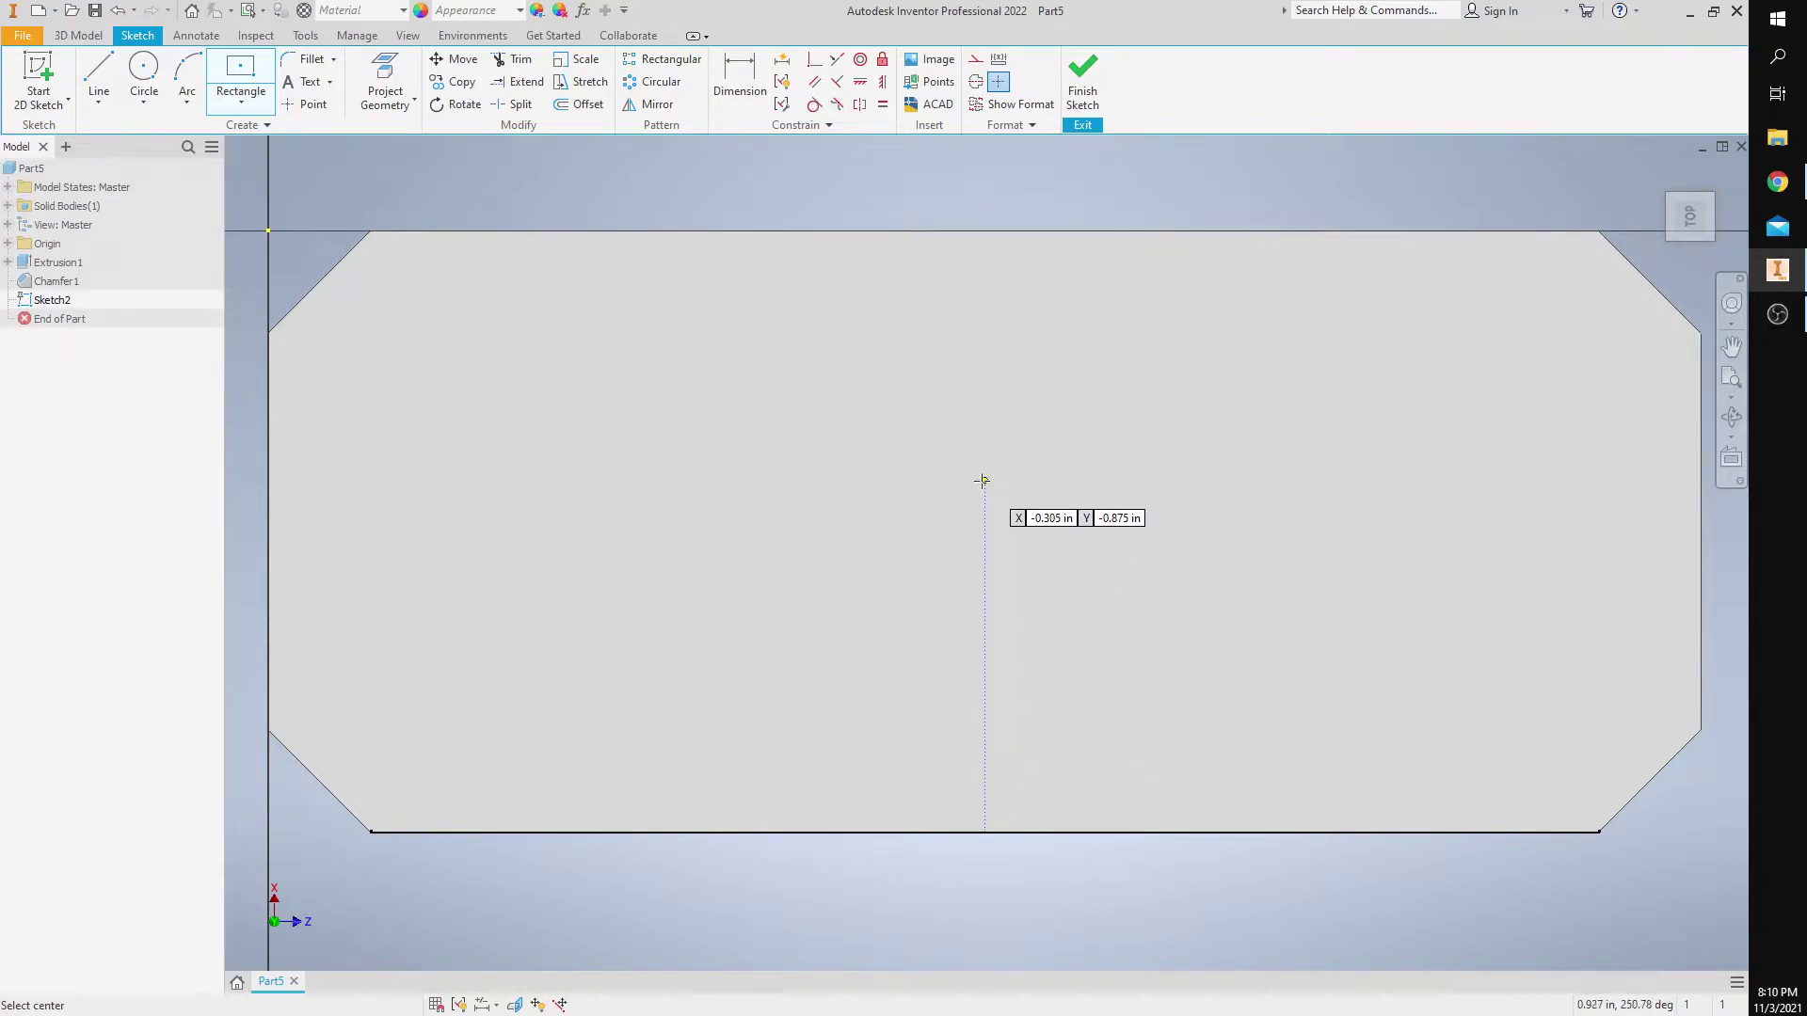
click(985, 555)
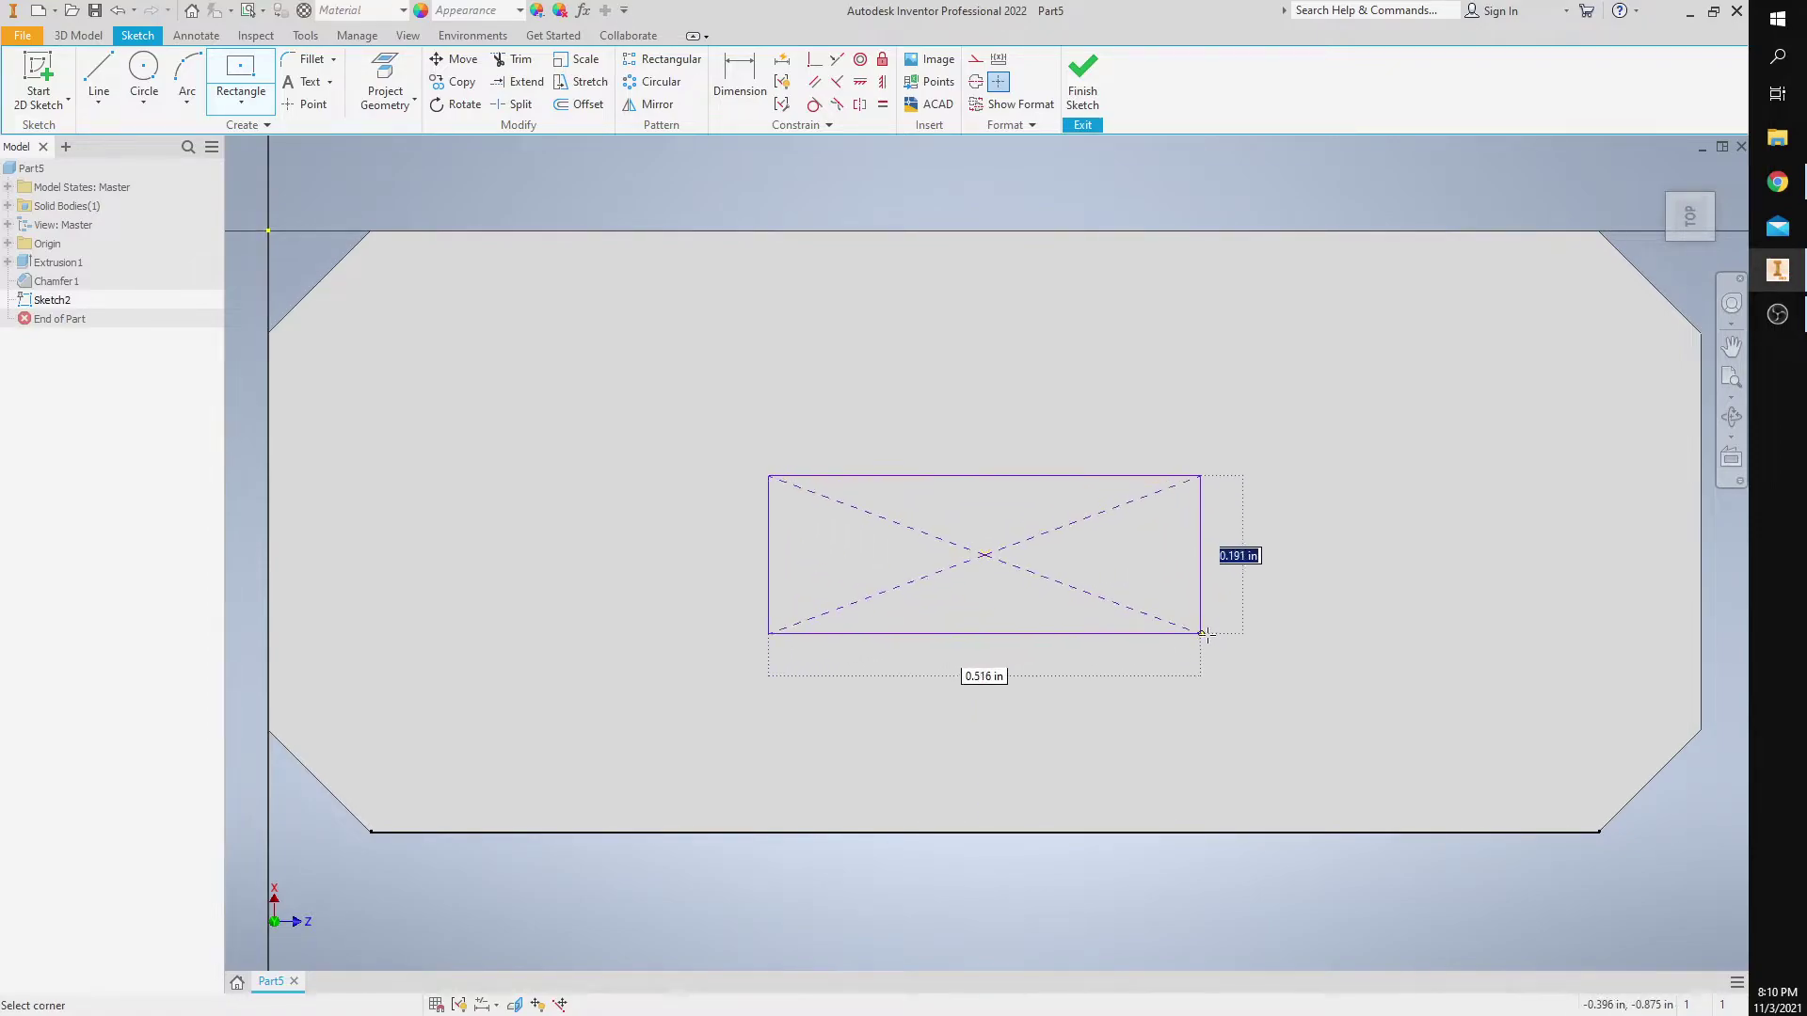
click(1701, 692)
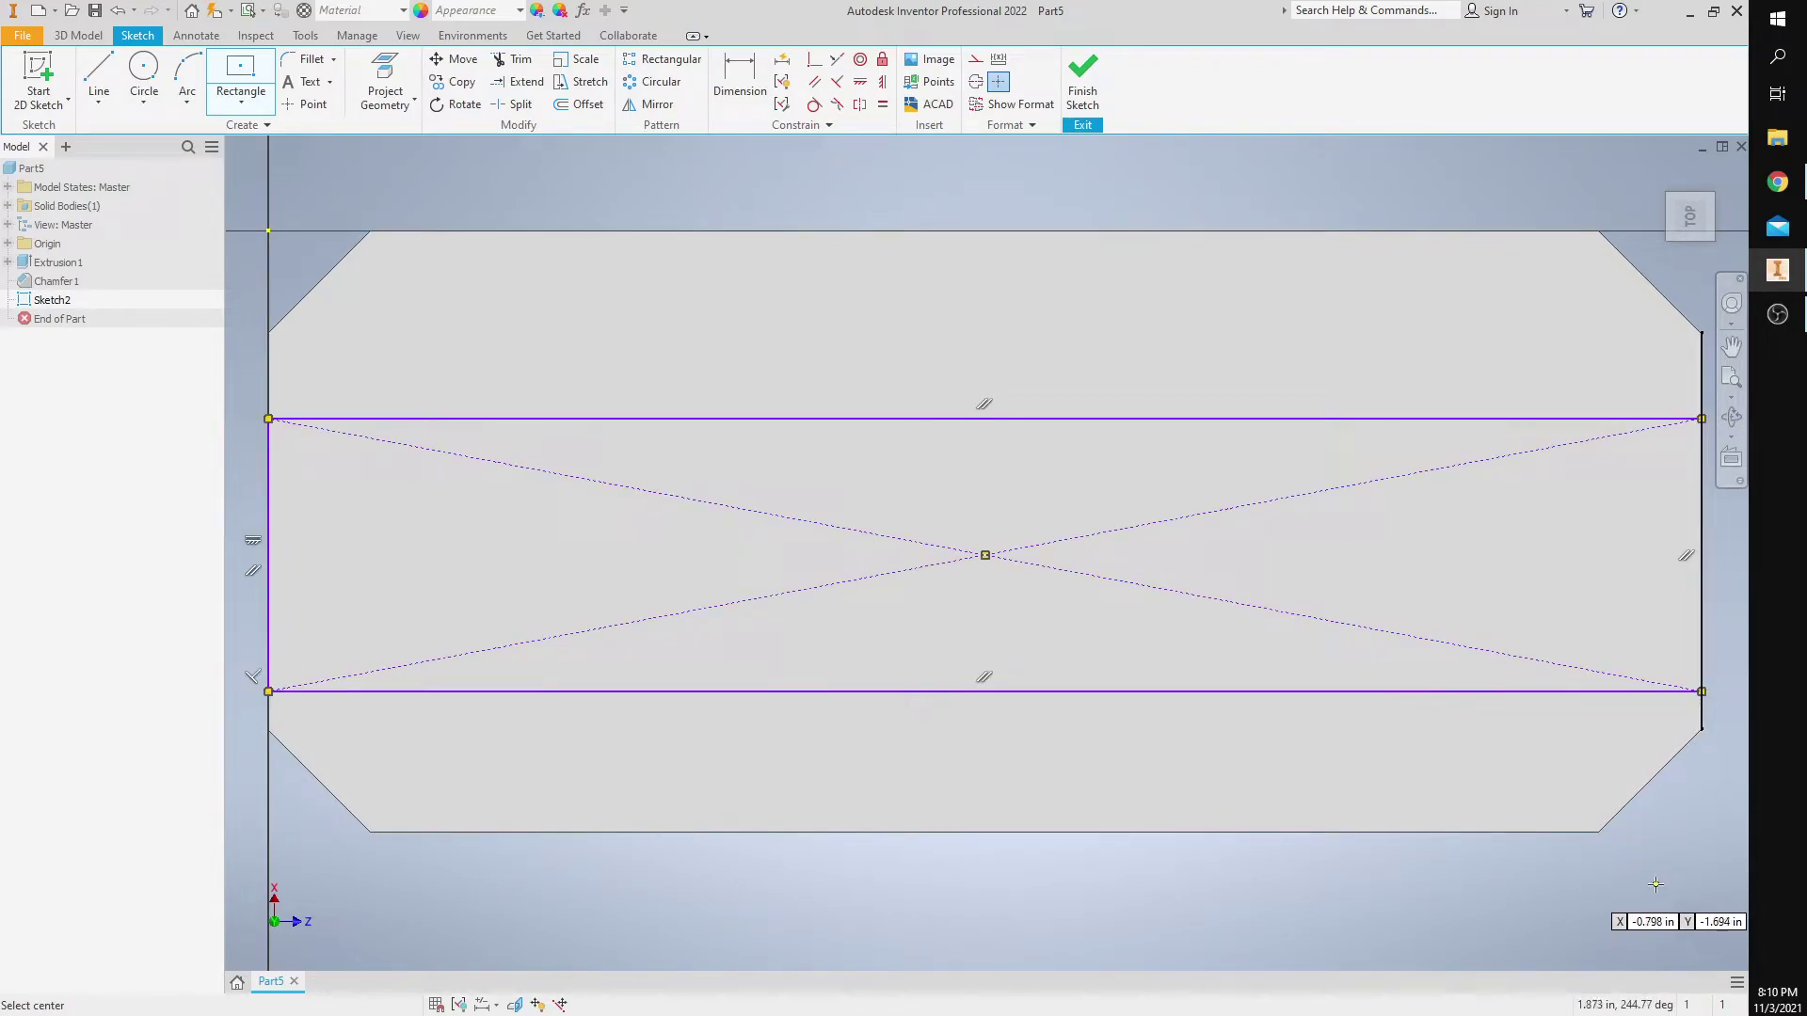
- Dimension the sketch rectangle's height to .452 in
key(Escape)
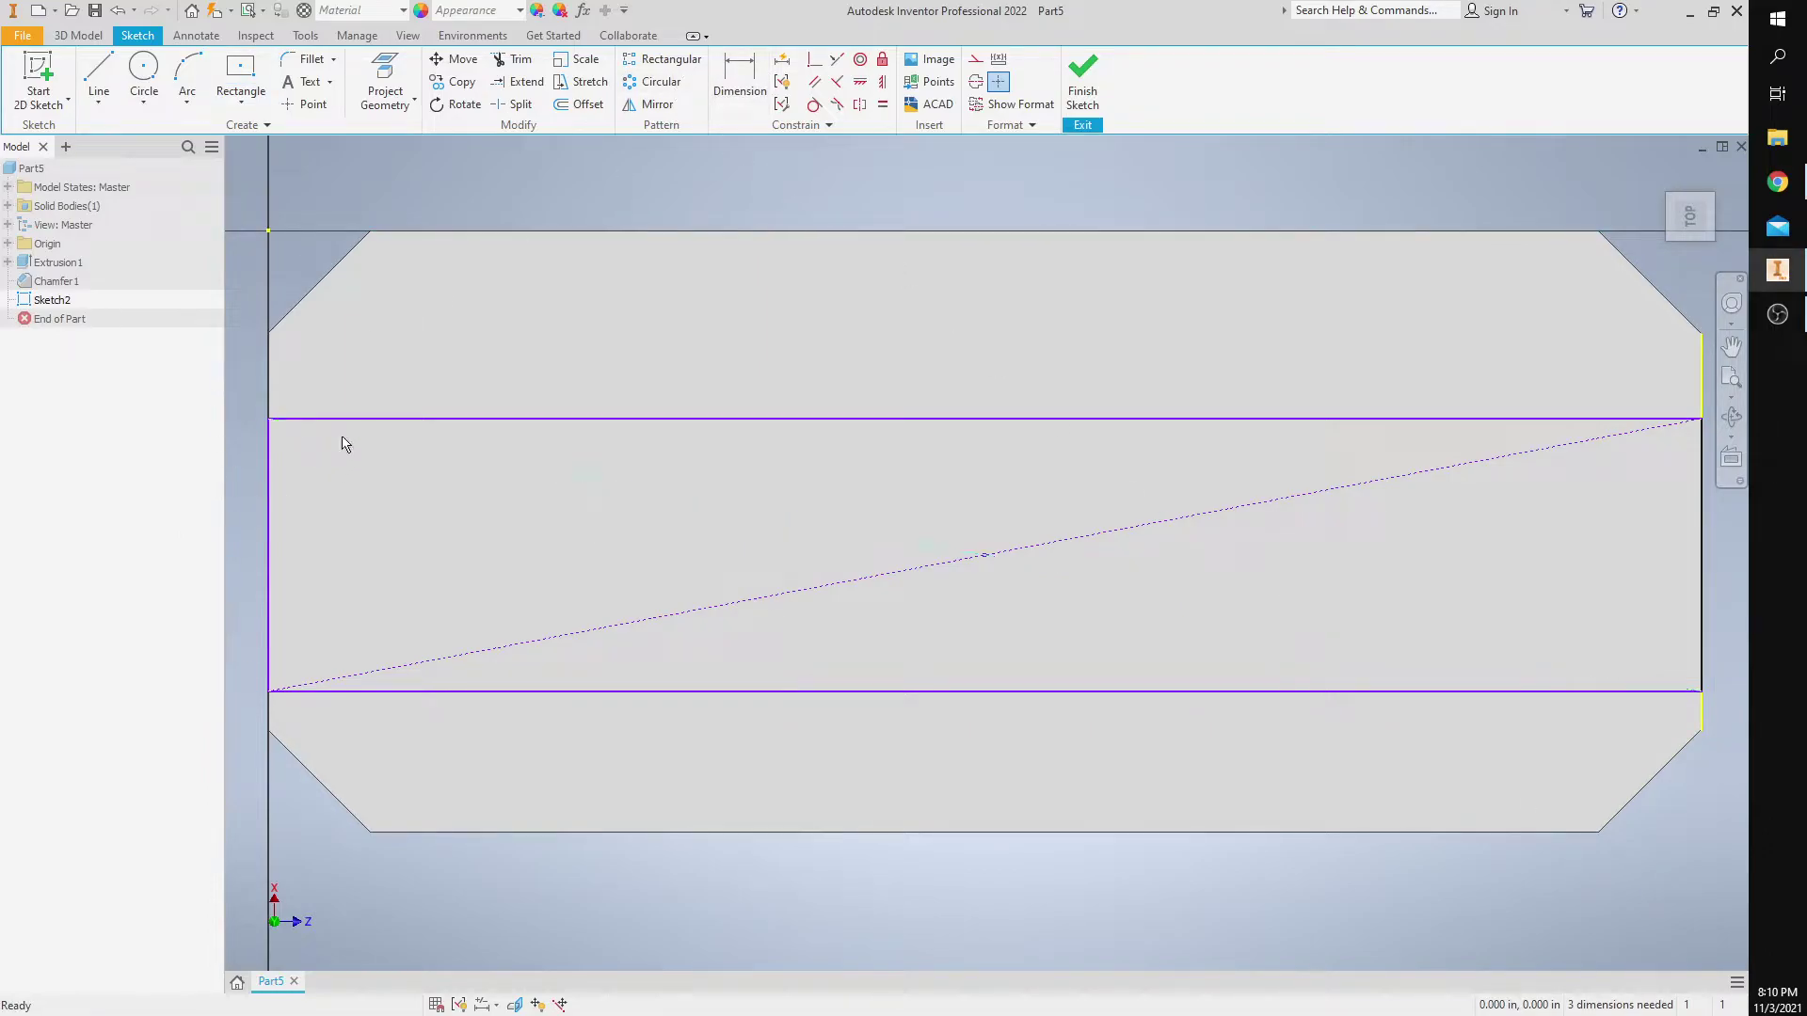
mouse_move(341, 425)
mouse_down()
mouse_move(347, 408)
mouse_move(364, 420)
mouse_move(334, 428)
mouse_move(367, 436)
mouse_move(293, 426)
mouse_up()
click(753, 102)
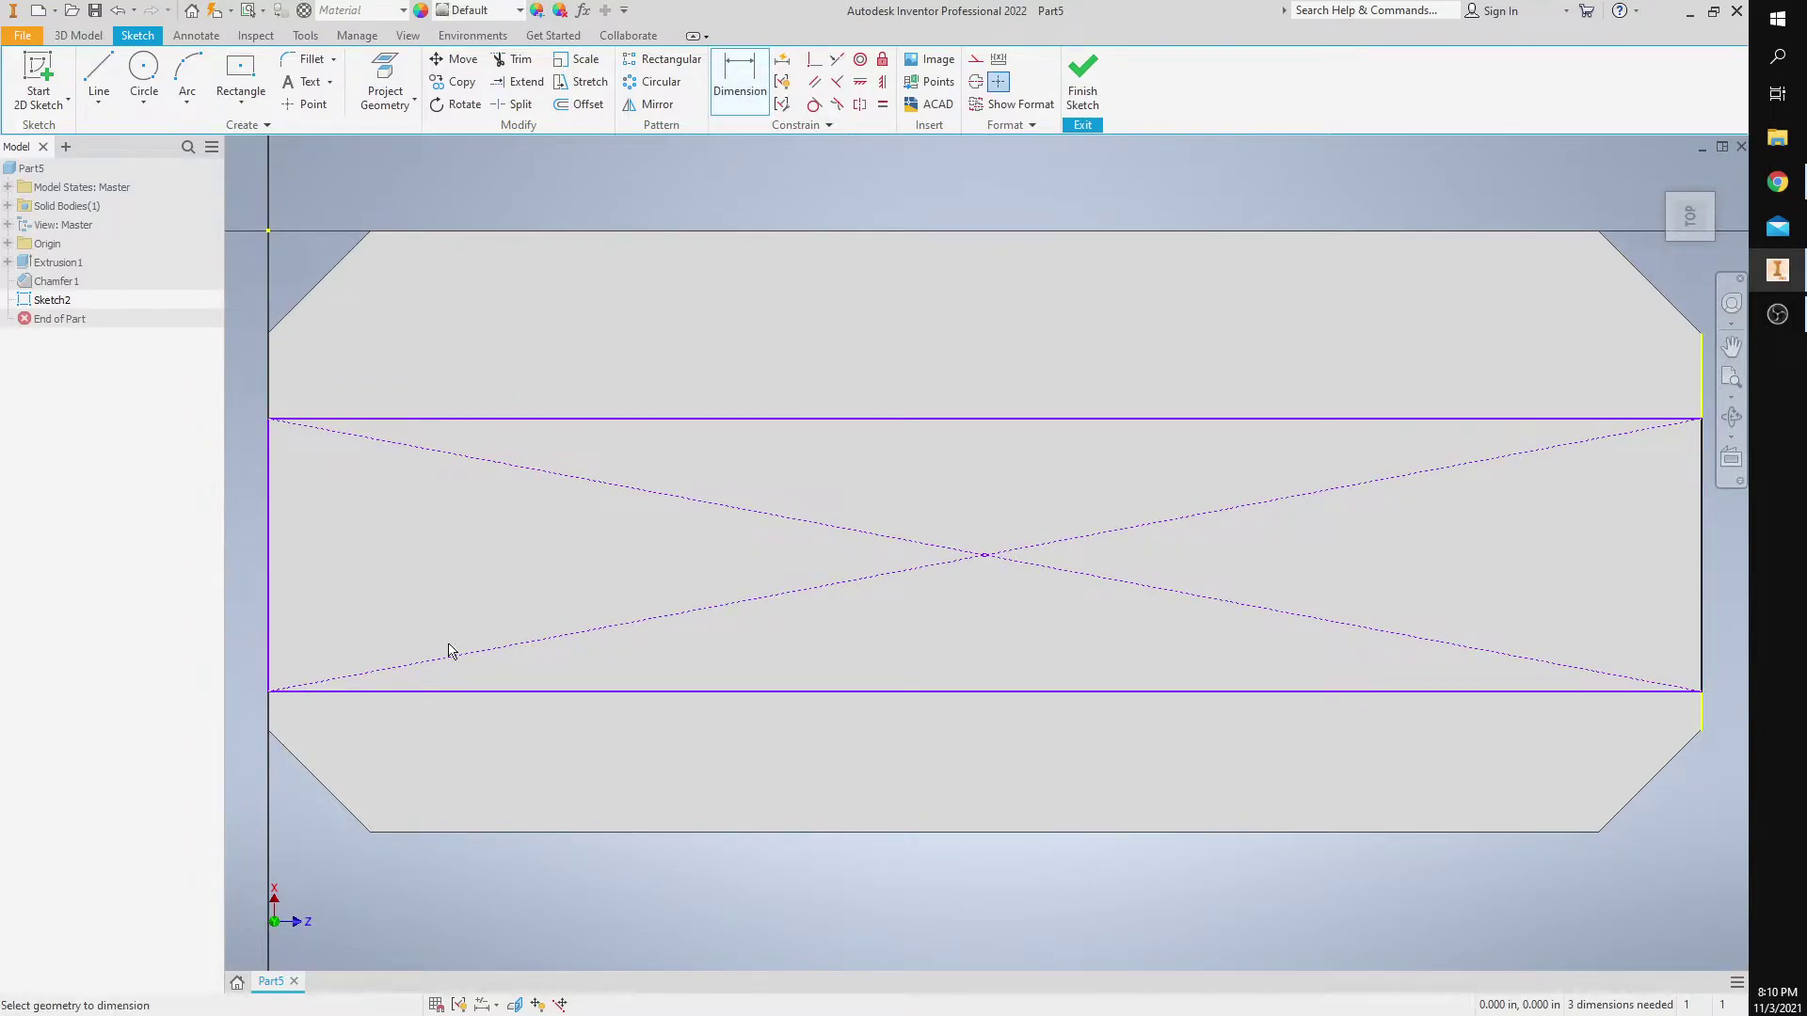
scroll(480, 697, down, 3)
middle_drag(516, 750, 676, 706)
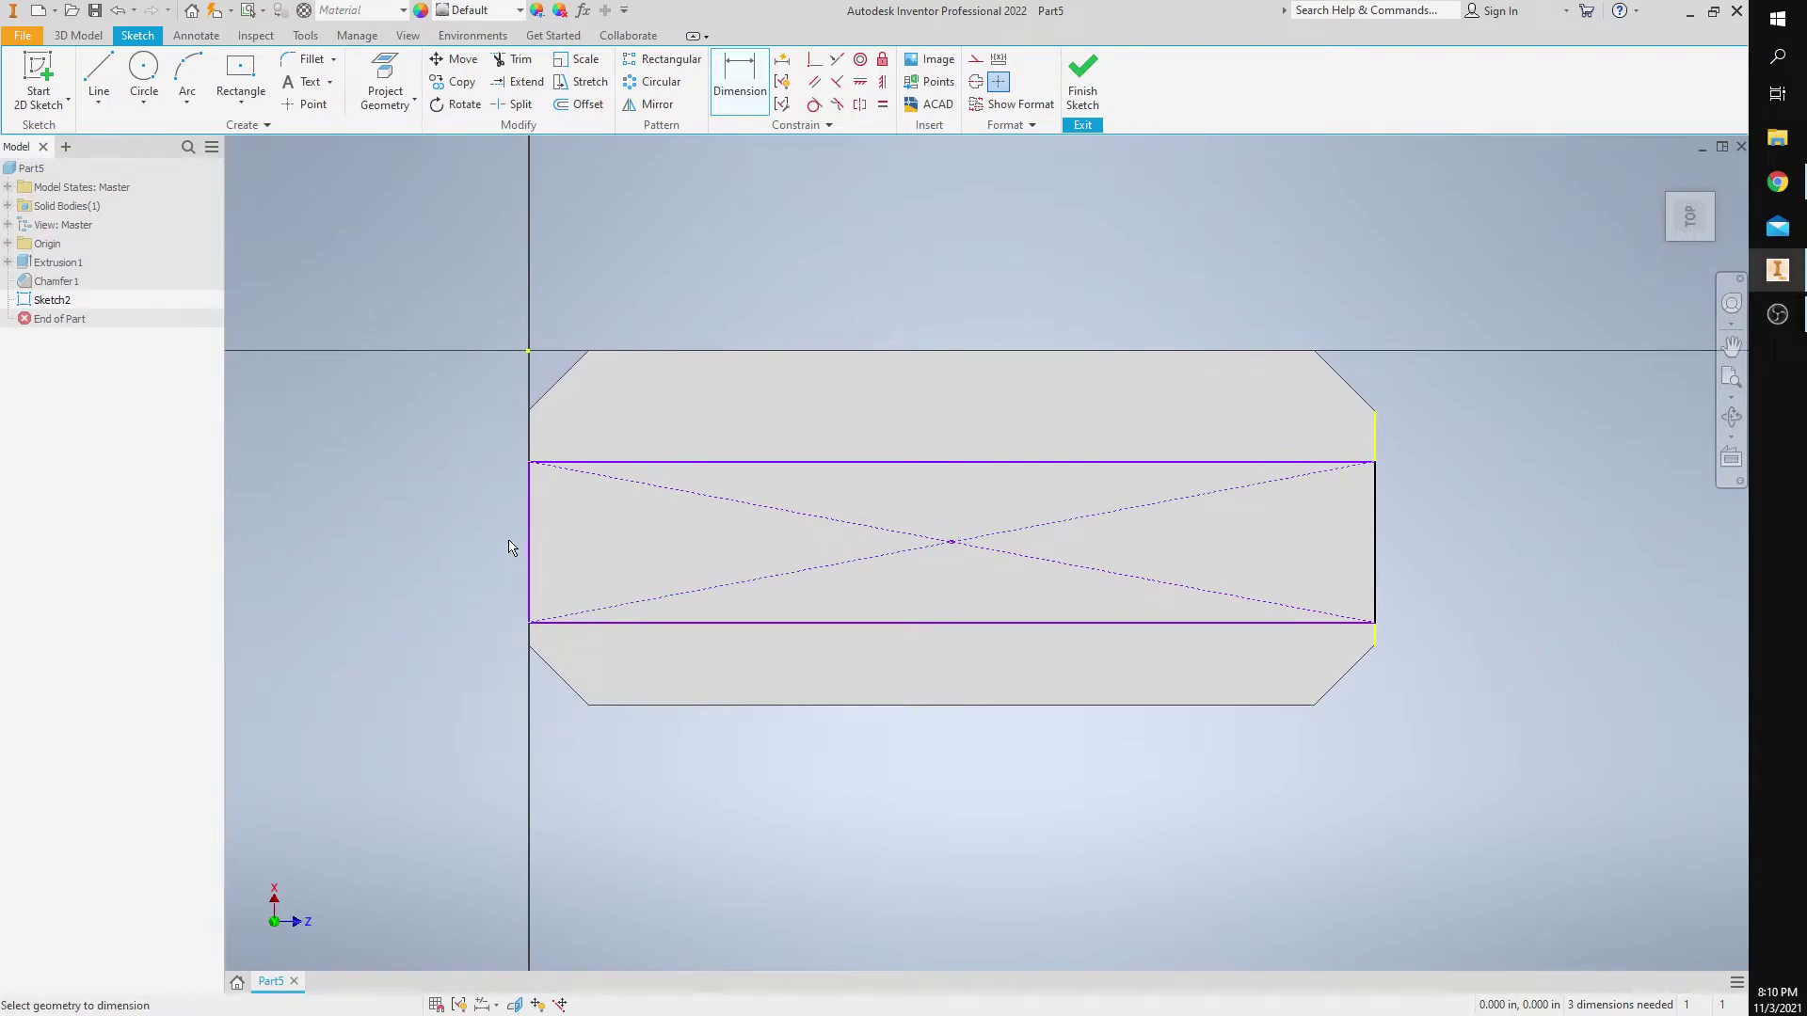
click(530, 560)
click(456, 558)
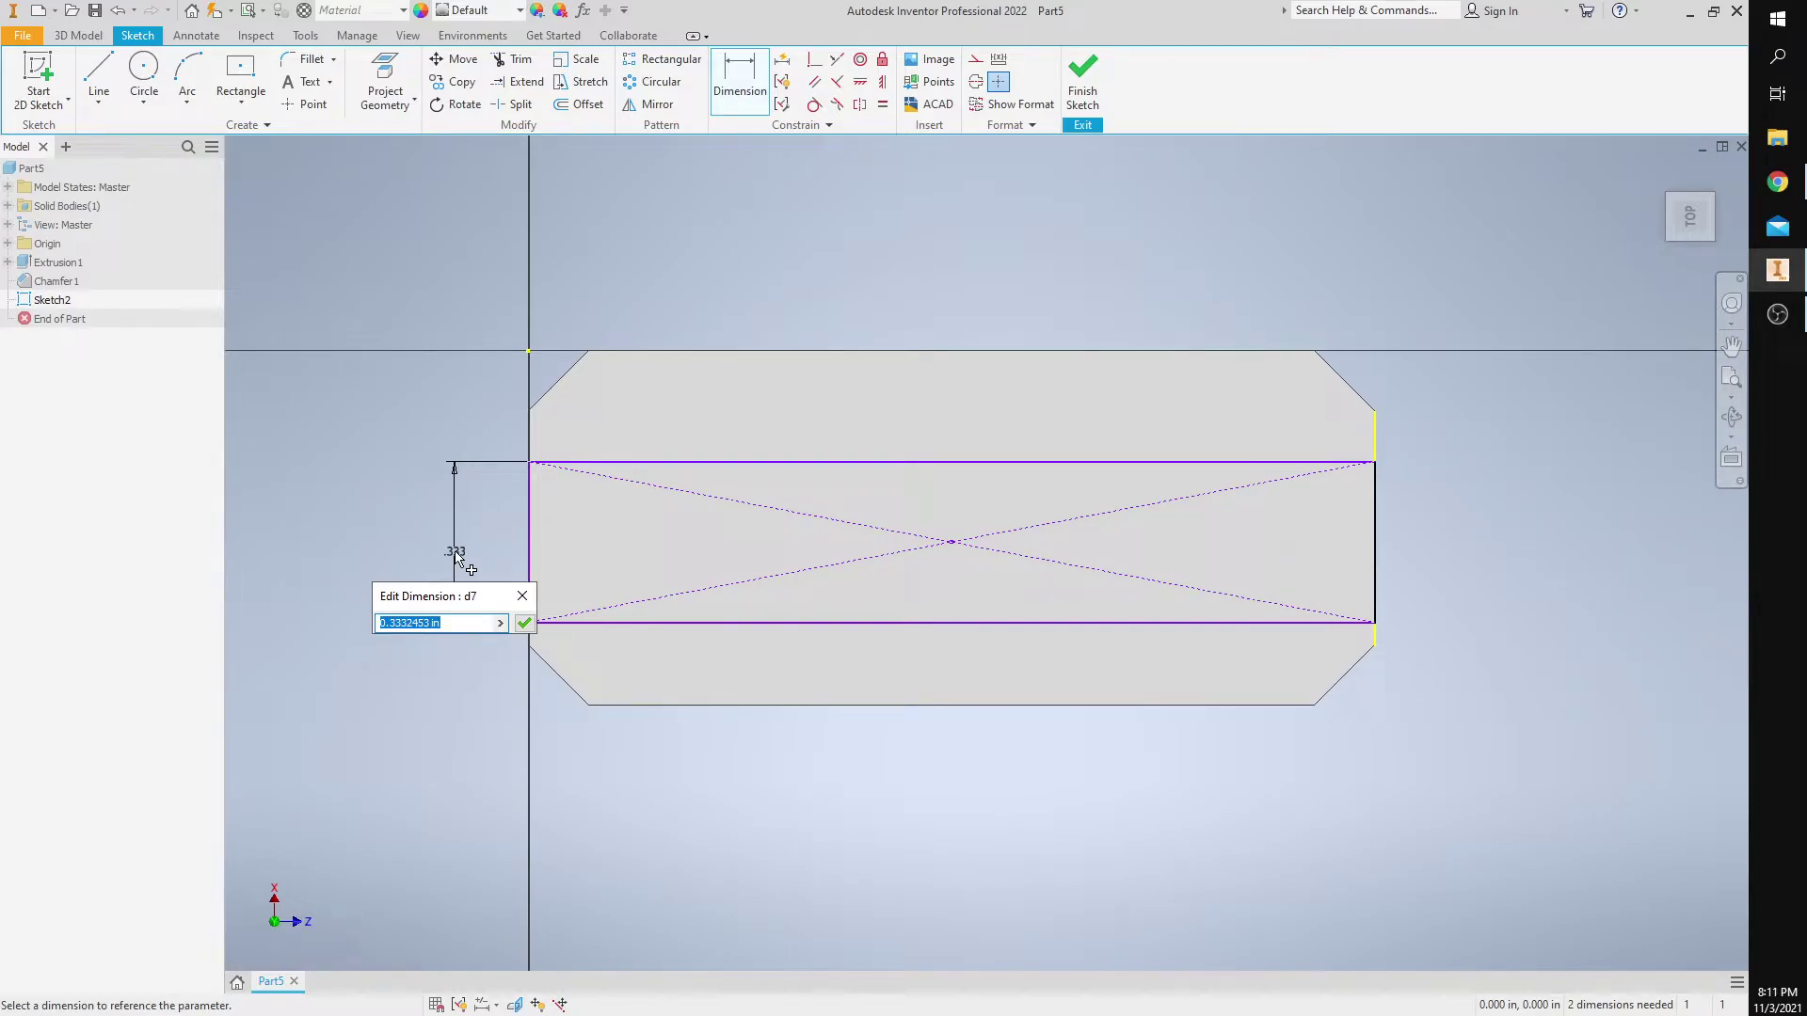
text(.452)
key(Return)
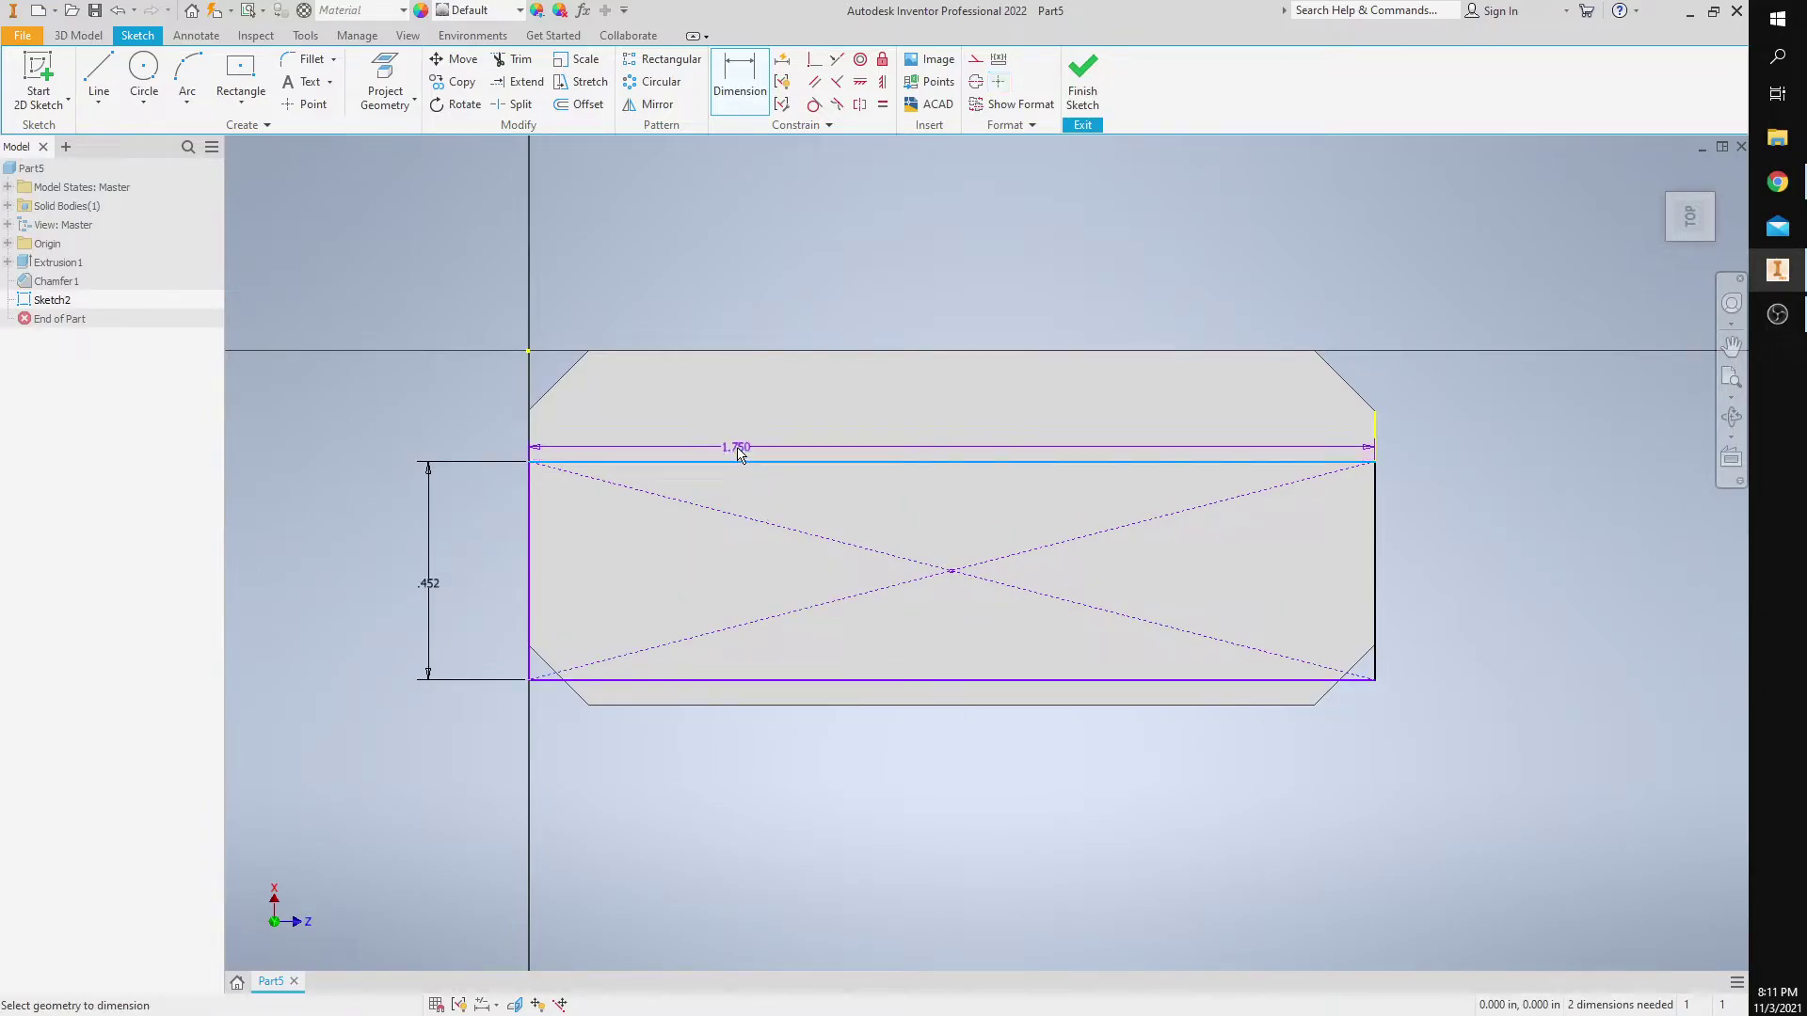
- Shift the rectangle so its long edges line up with the chamfer corners
click(737, 463)
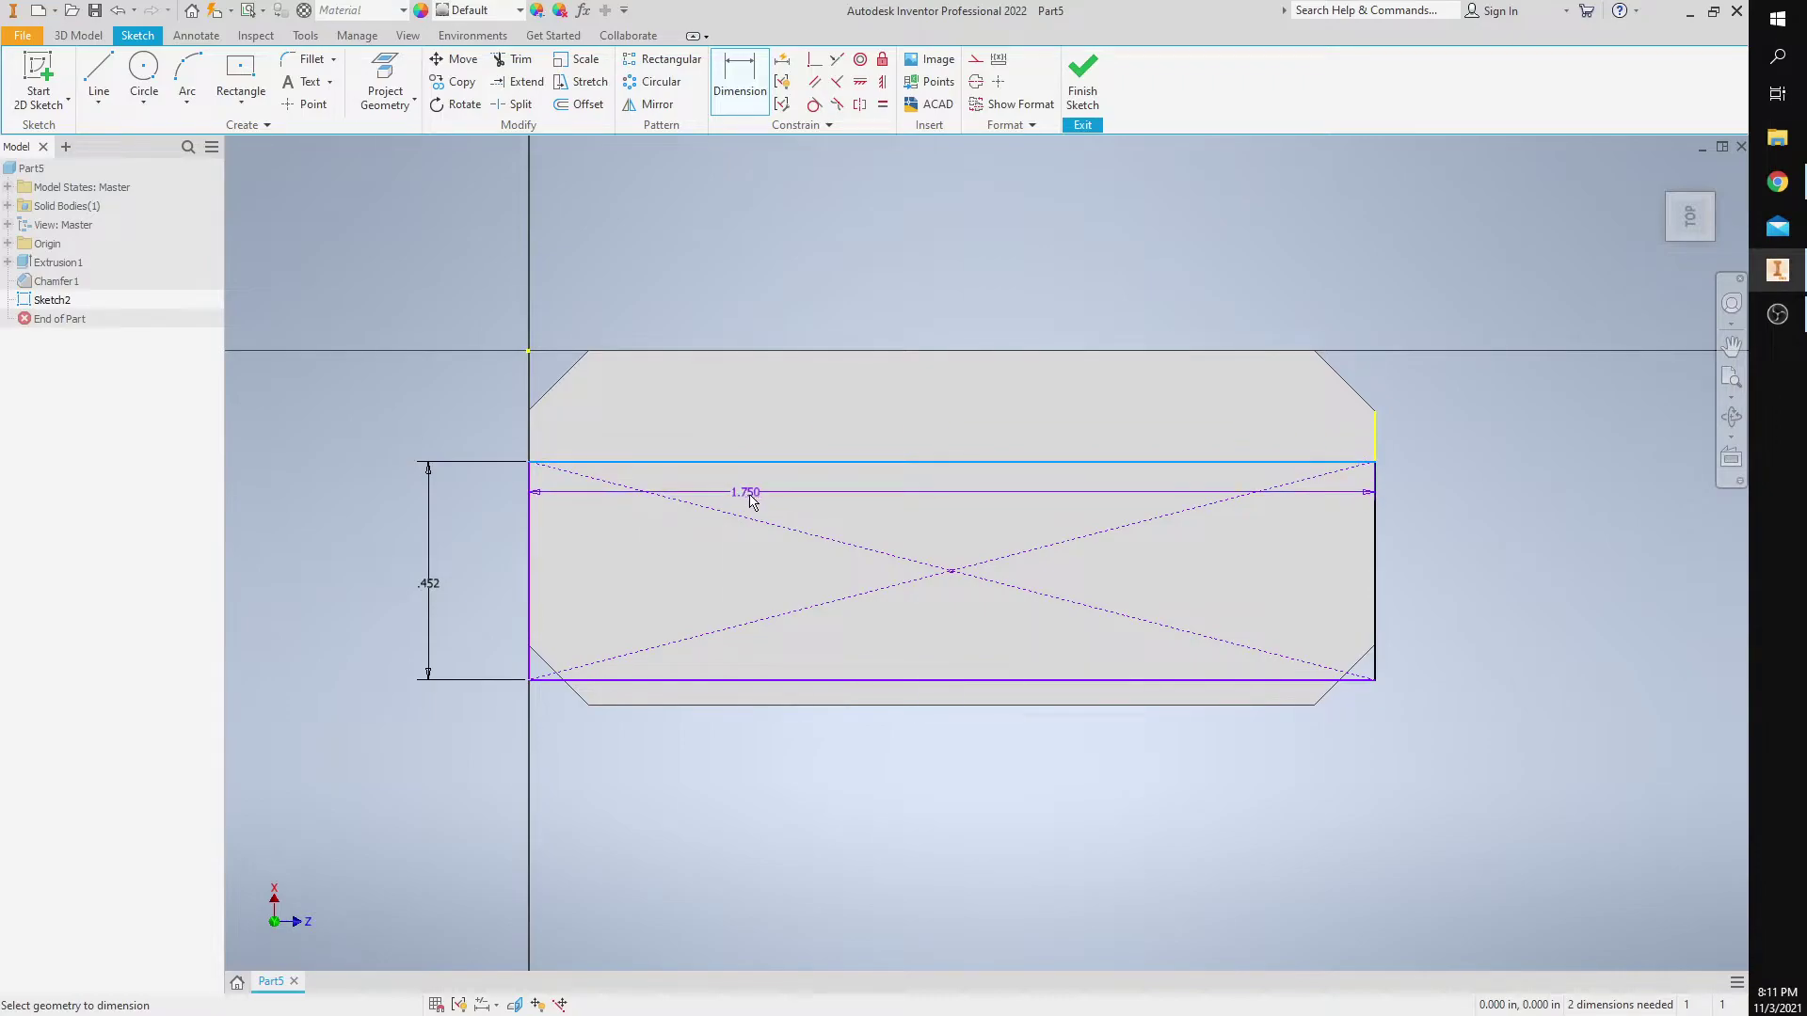
key(Escape)
ctrl+drag(706, 463, 721, 426)
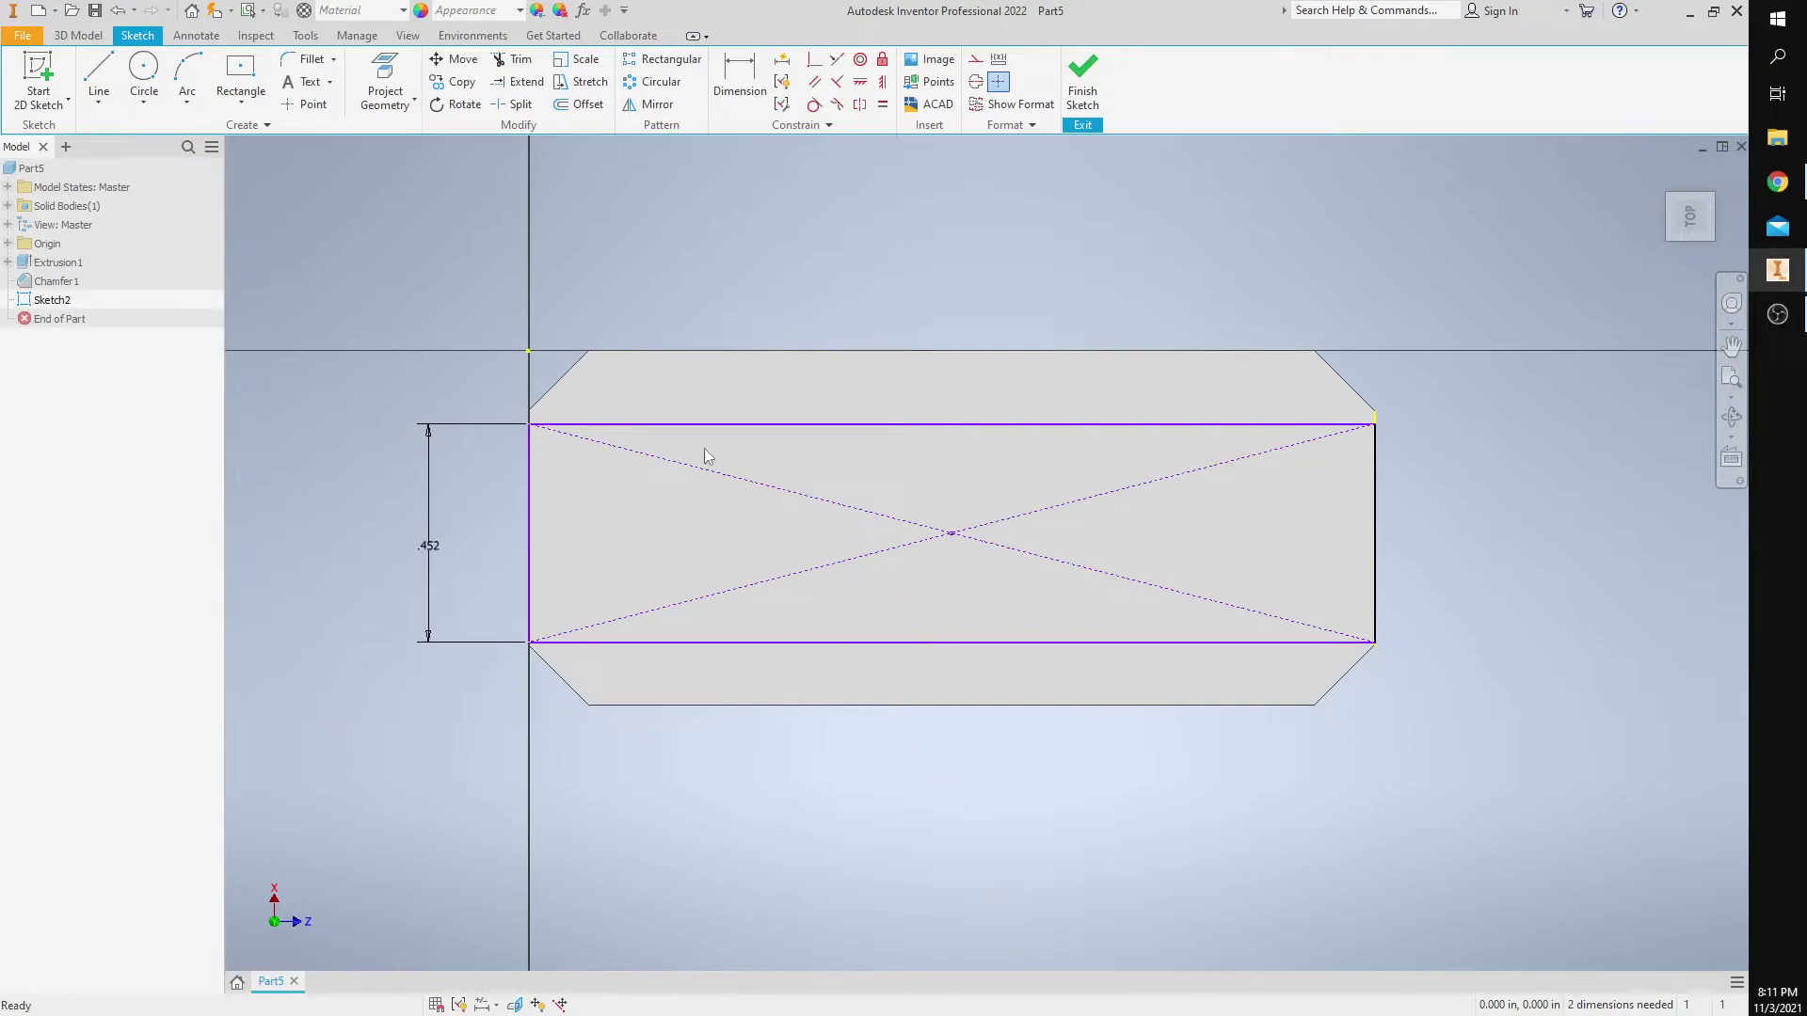
drag(695, 424, 697, 425)
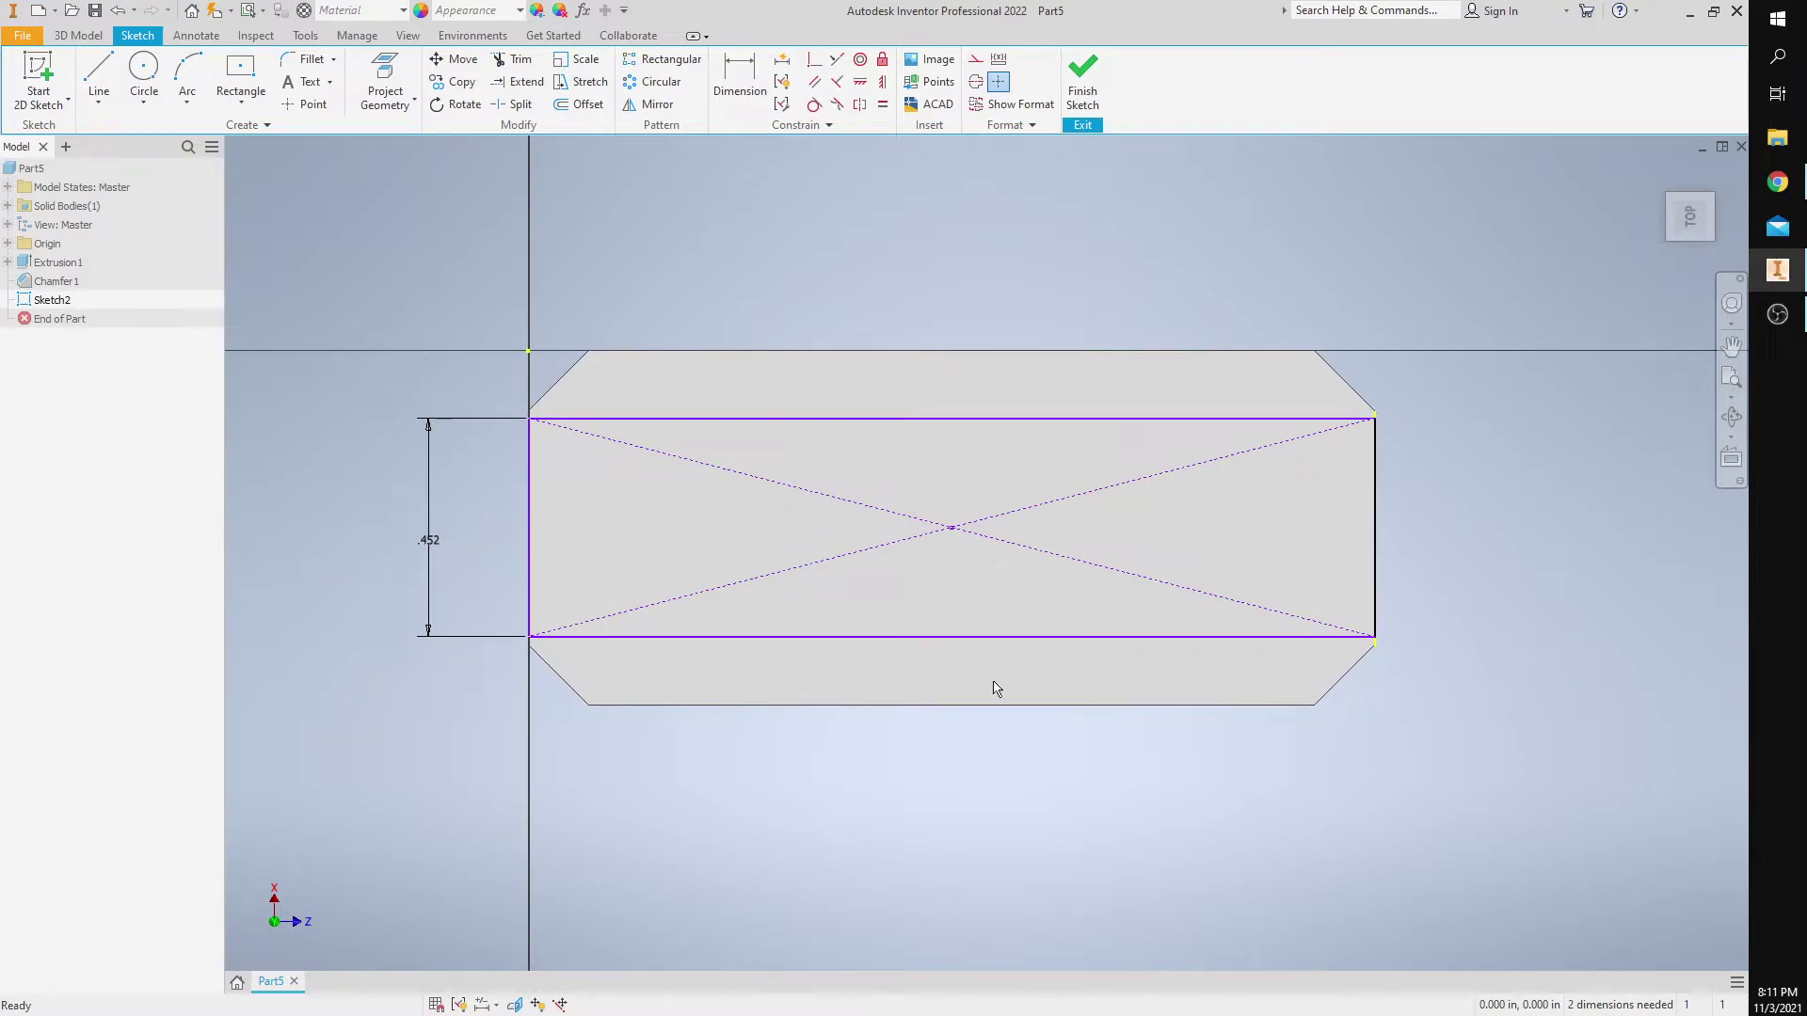
- Finish Sketch2 and extrude its rectangle 0.438 in to raise the rail
click(1085, 86)
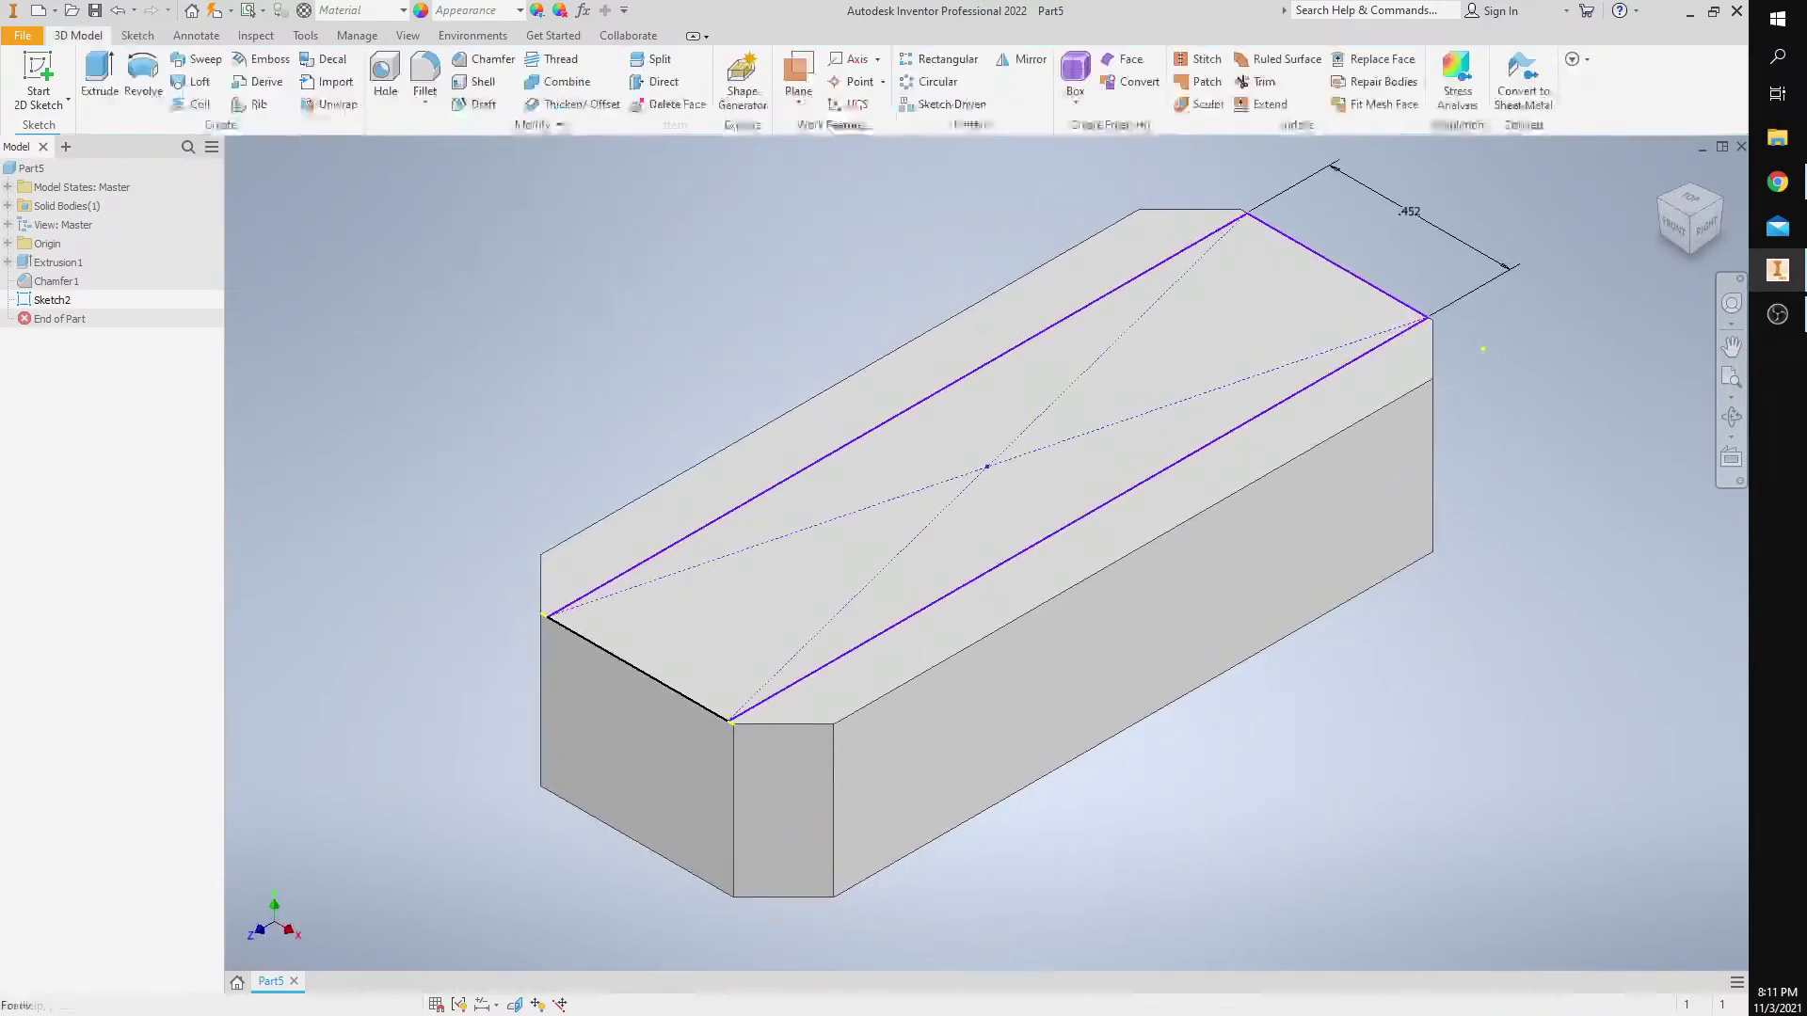
click(109, 85)
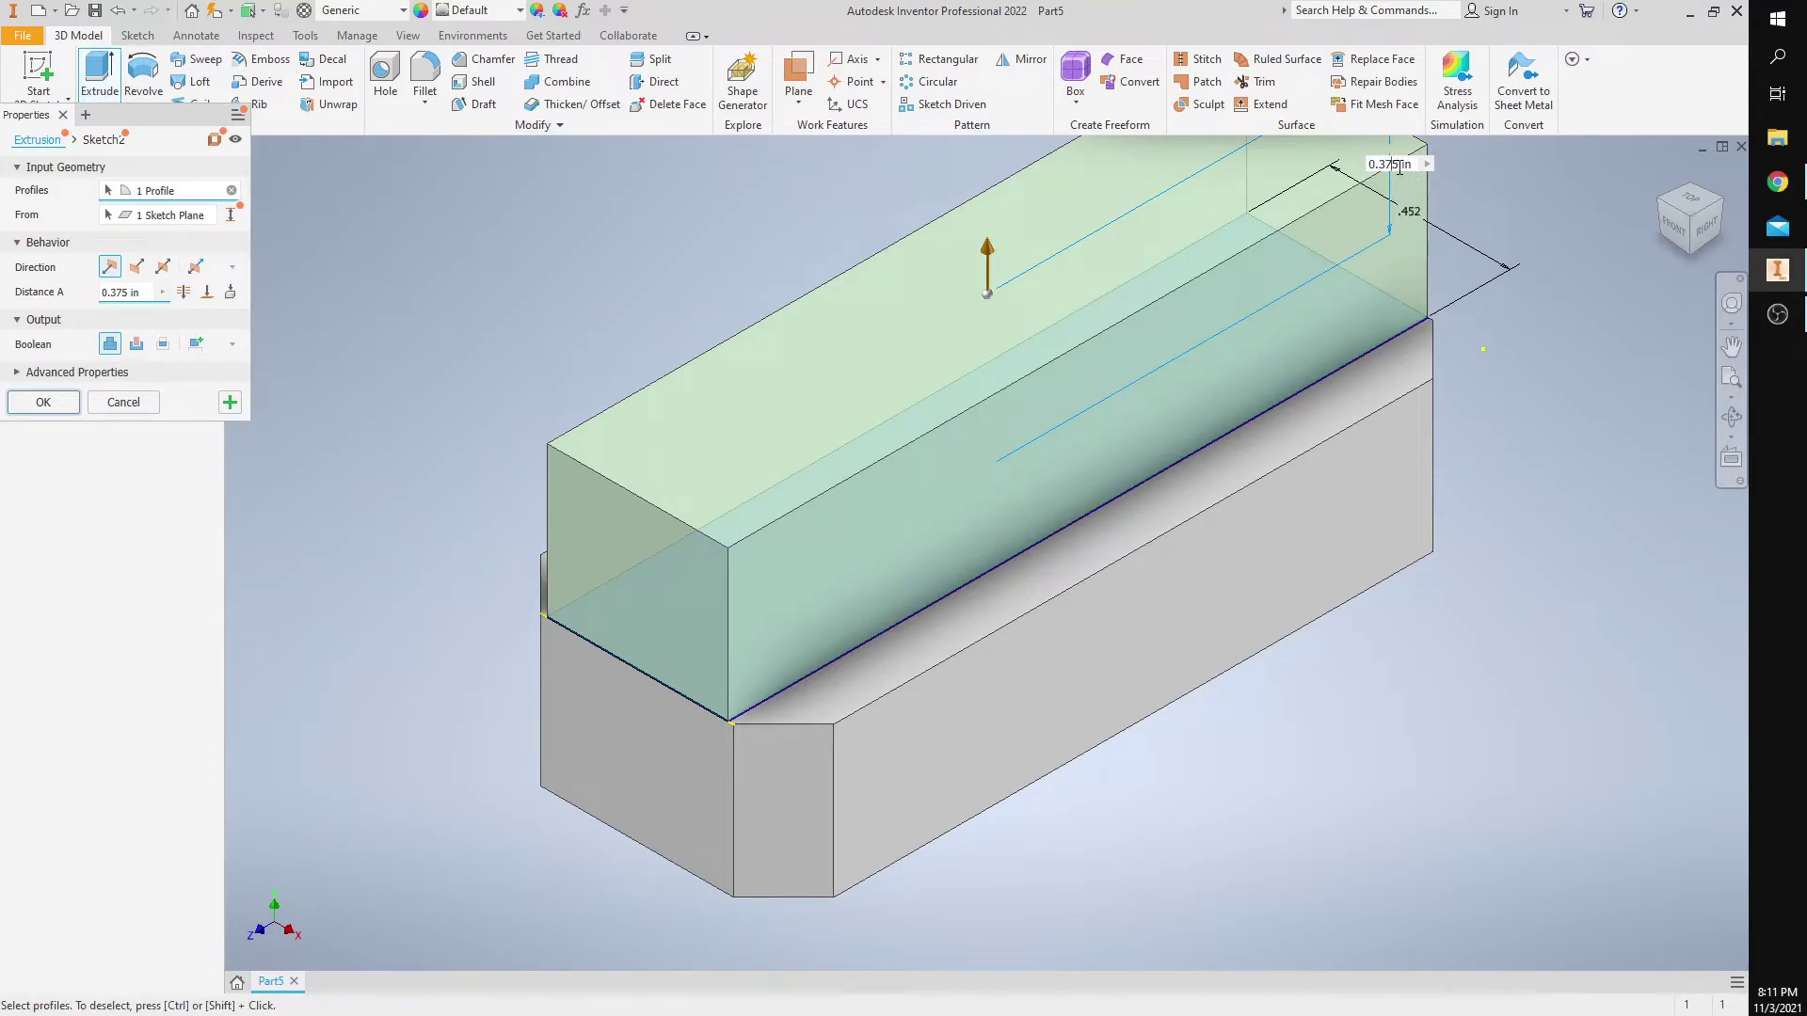
double_click(1399, 167)
text(0.438)
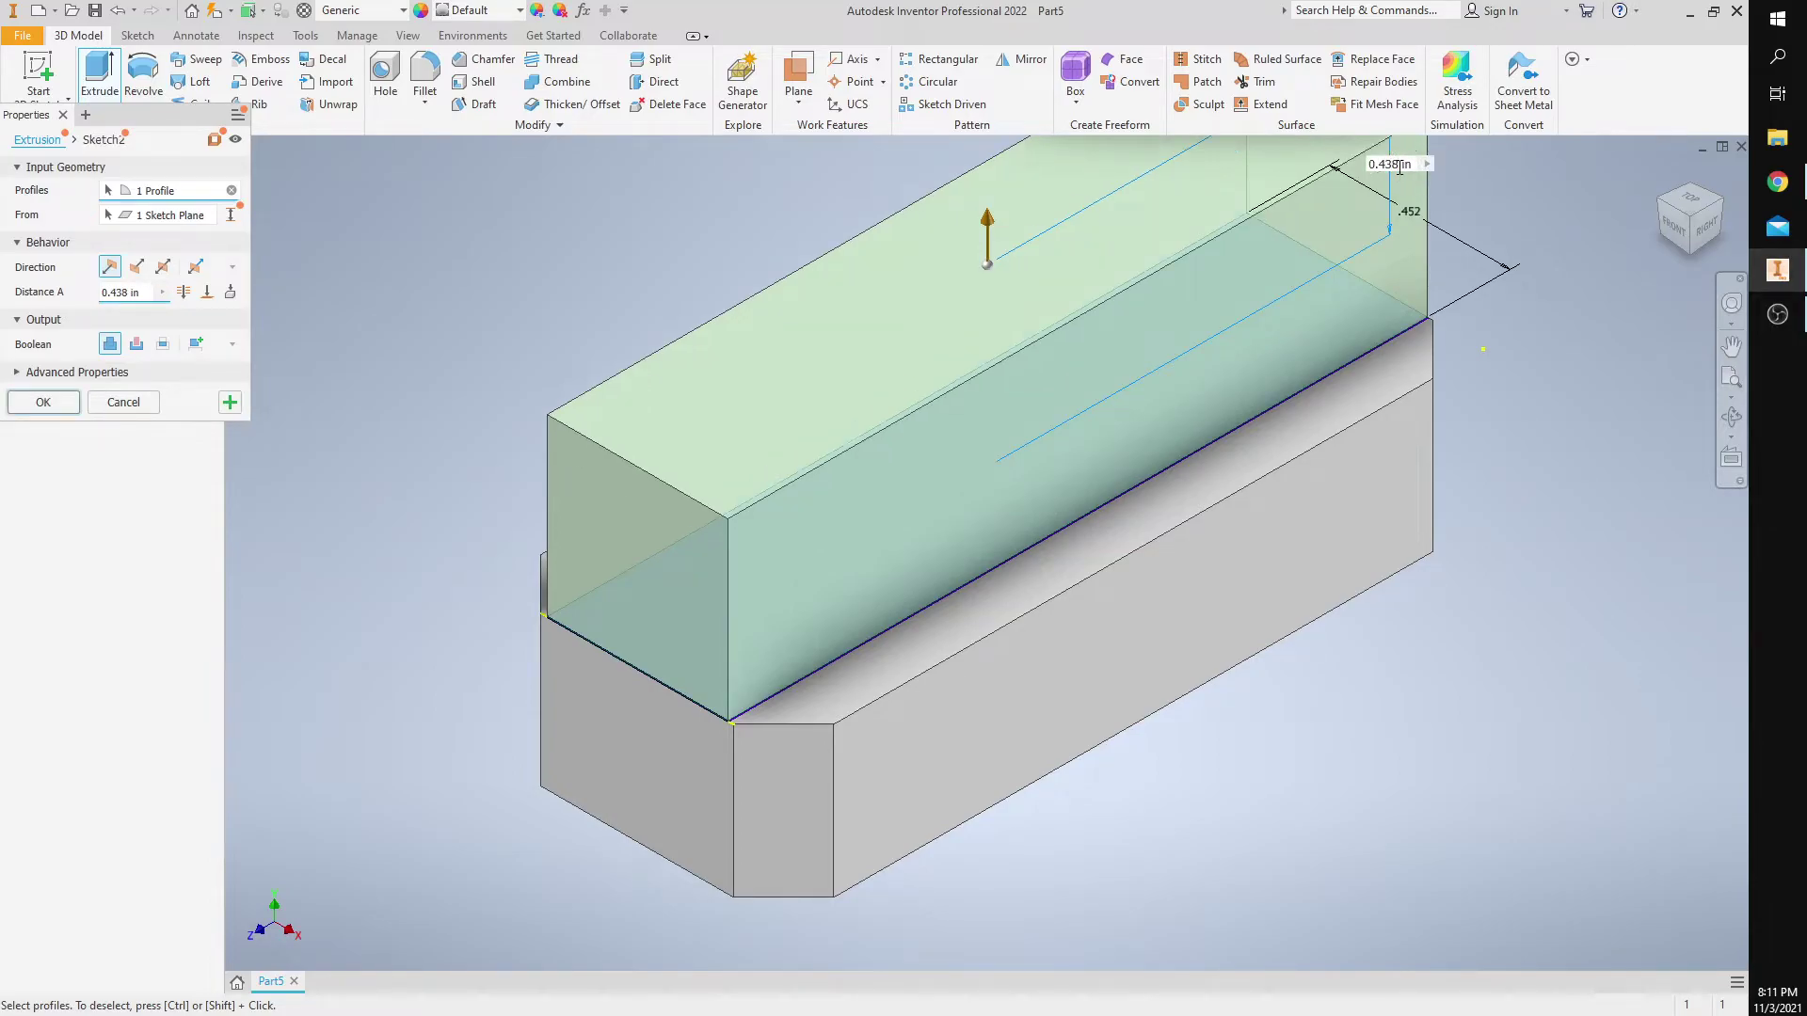
key(Return)
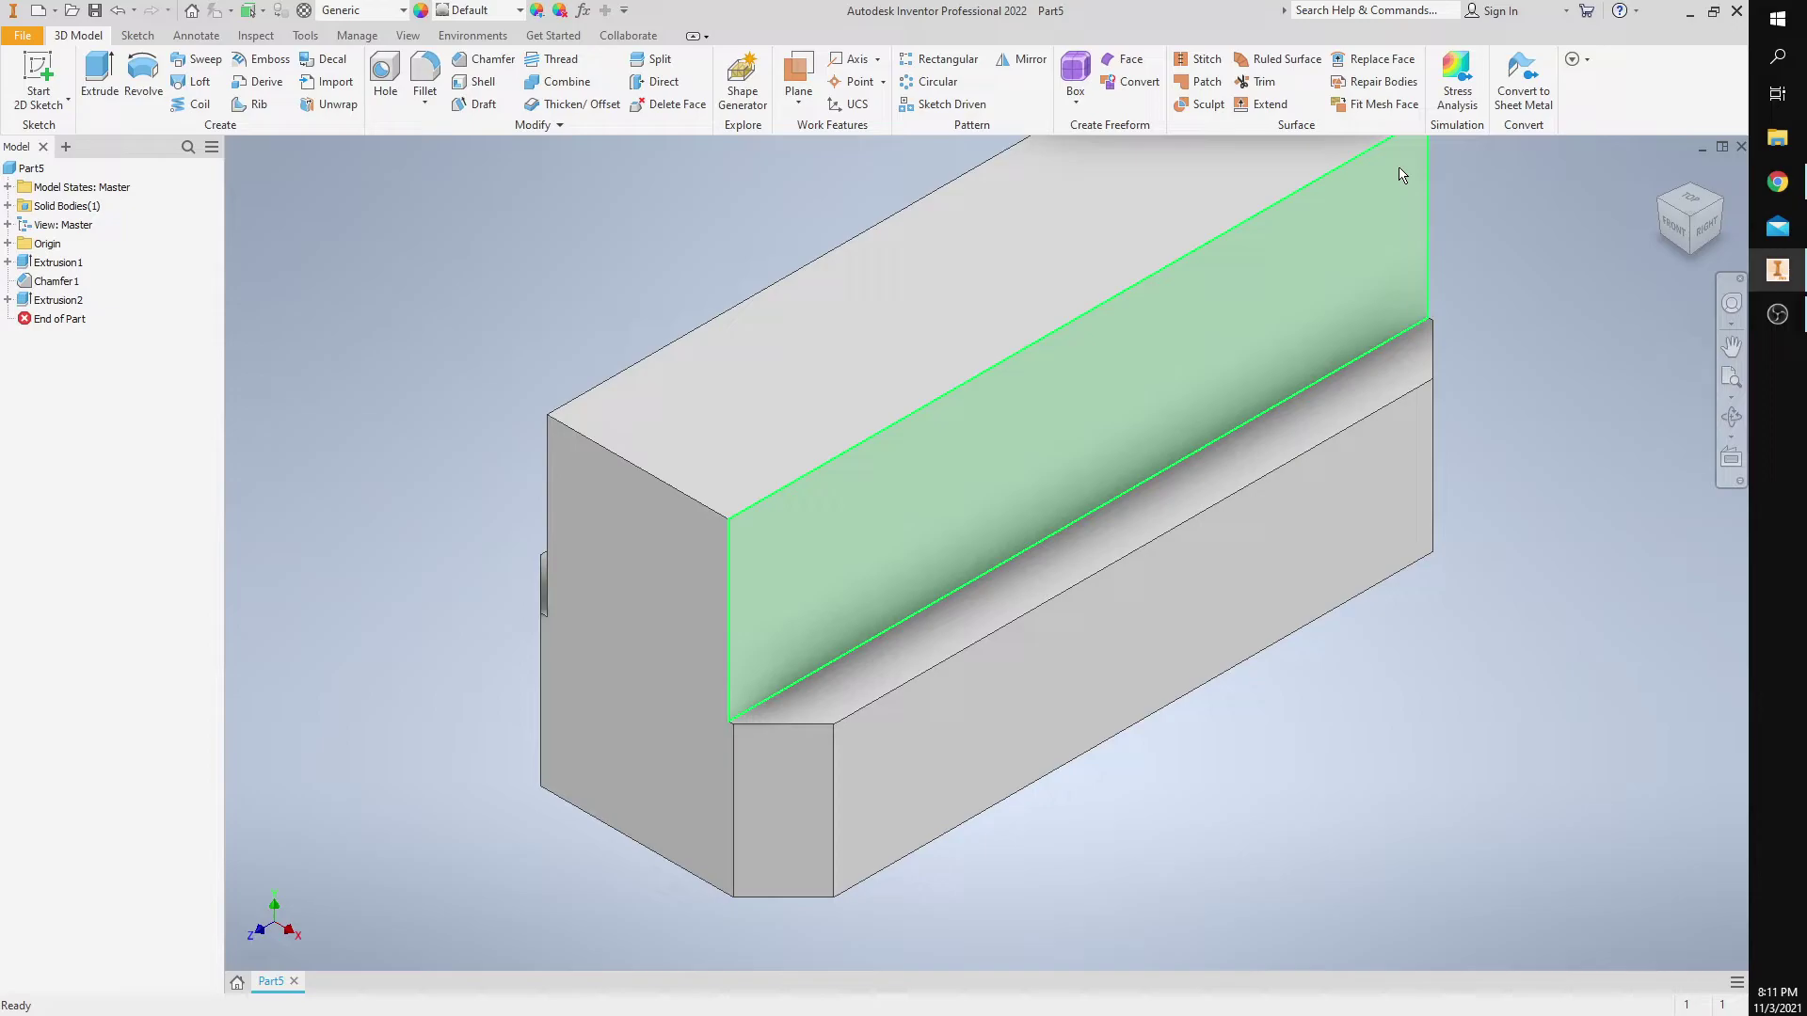
- Chamfer the rail's four vertical corner edges at 0.125 in
middle_drag(1464, 561, 1425, 628)
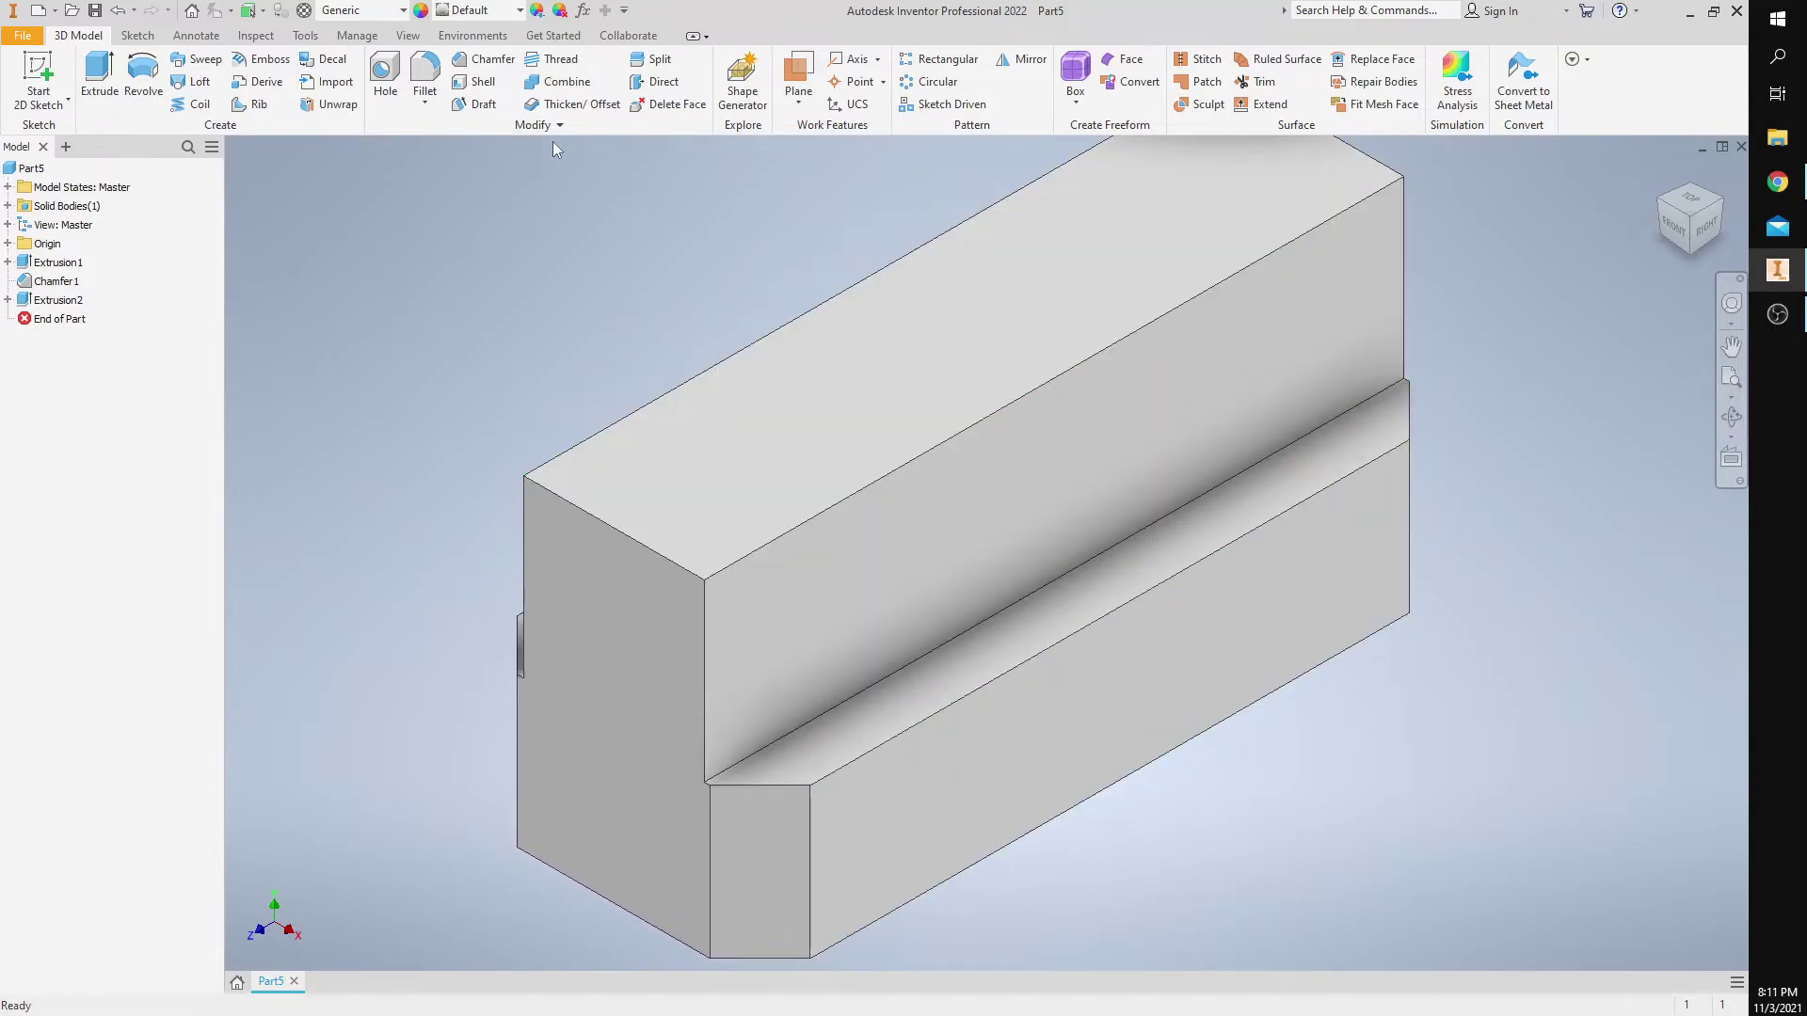
click(490, 68)
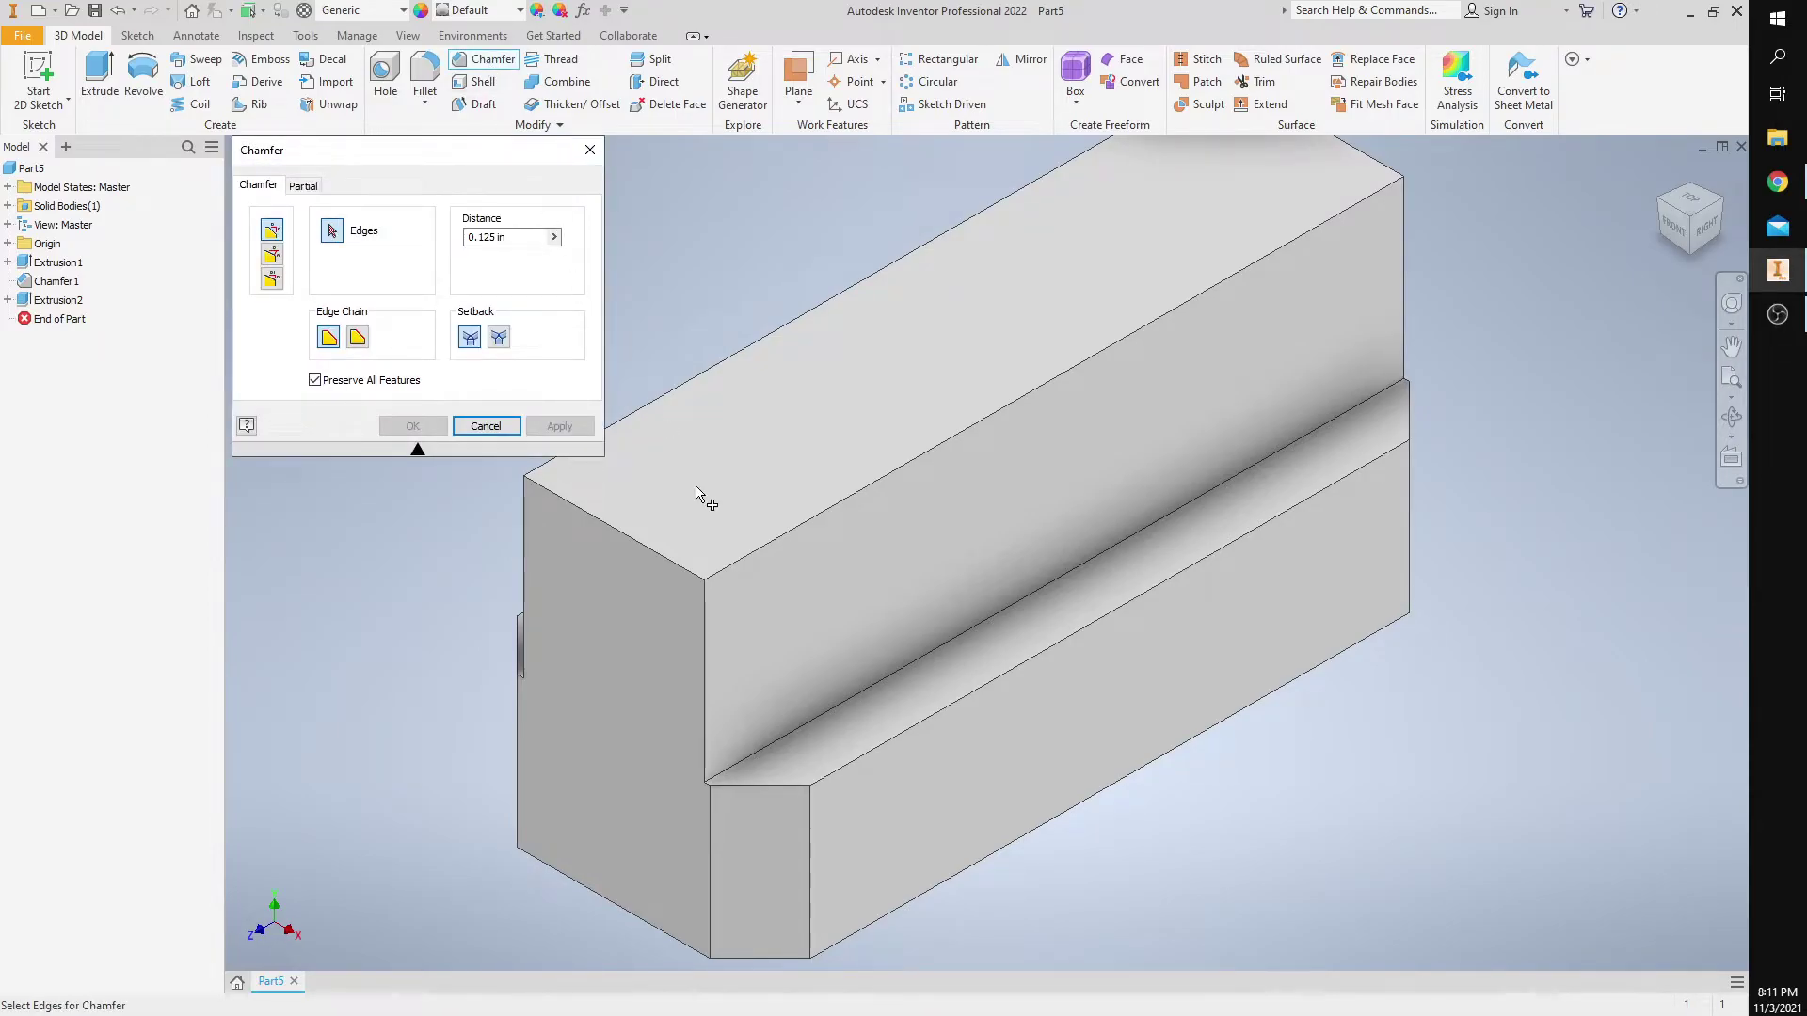
click(706, 659)
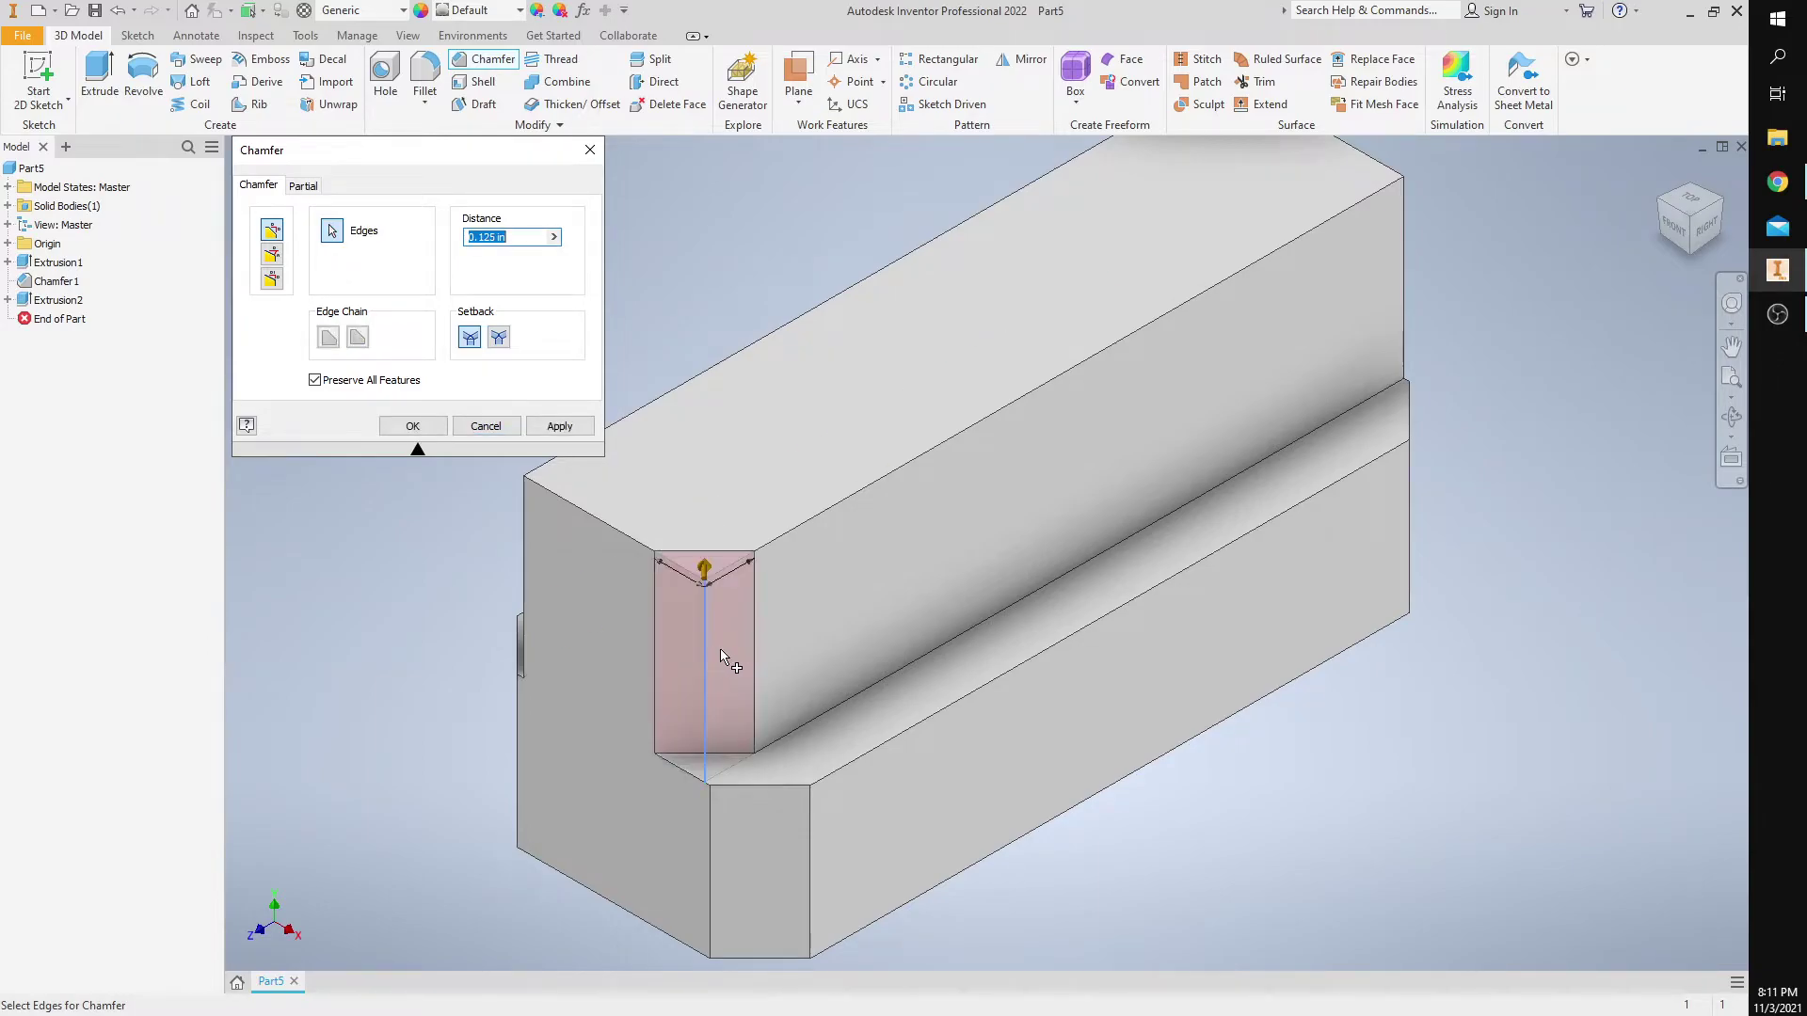
click(1404, 256)
shift+middle_drag(1316, 551, 1383, 646)
click(1008, 657)
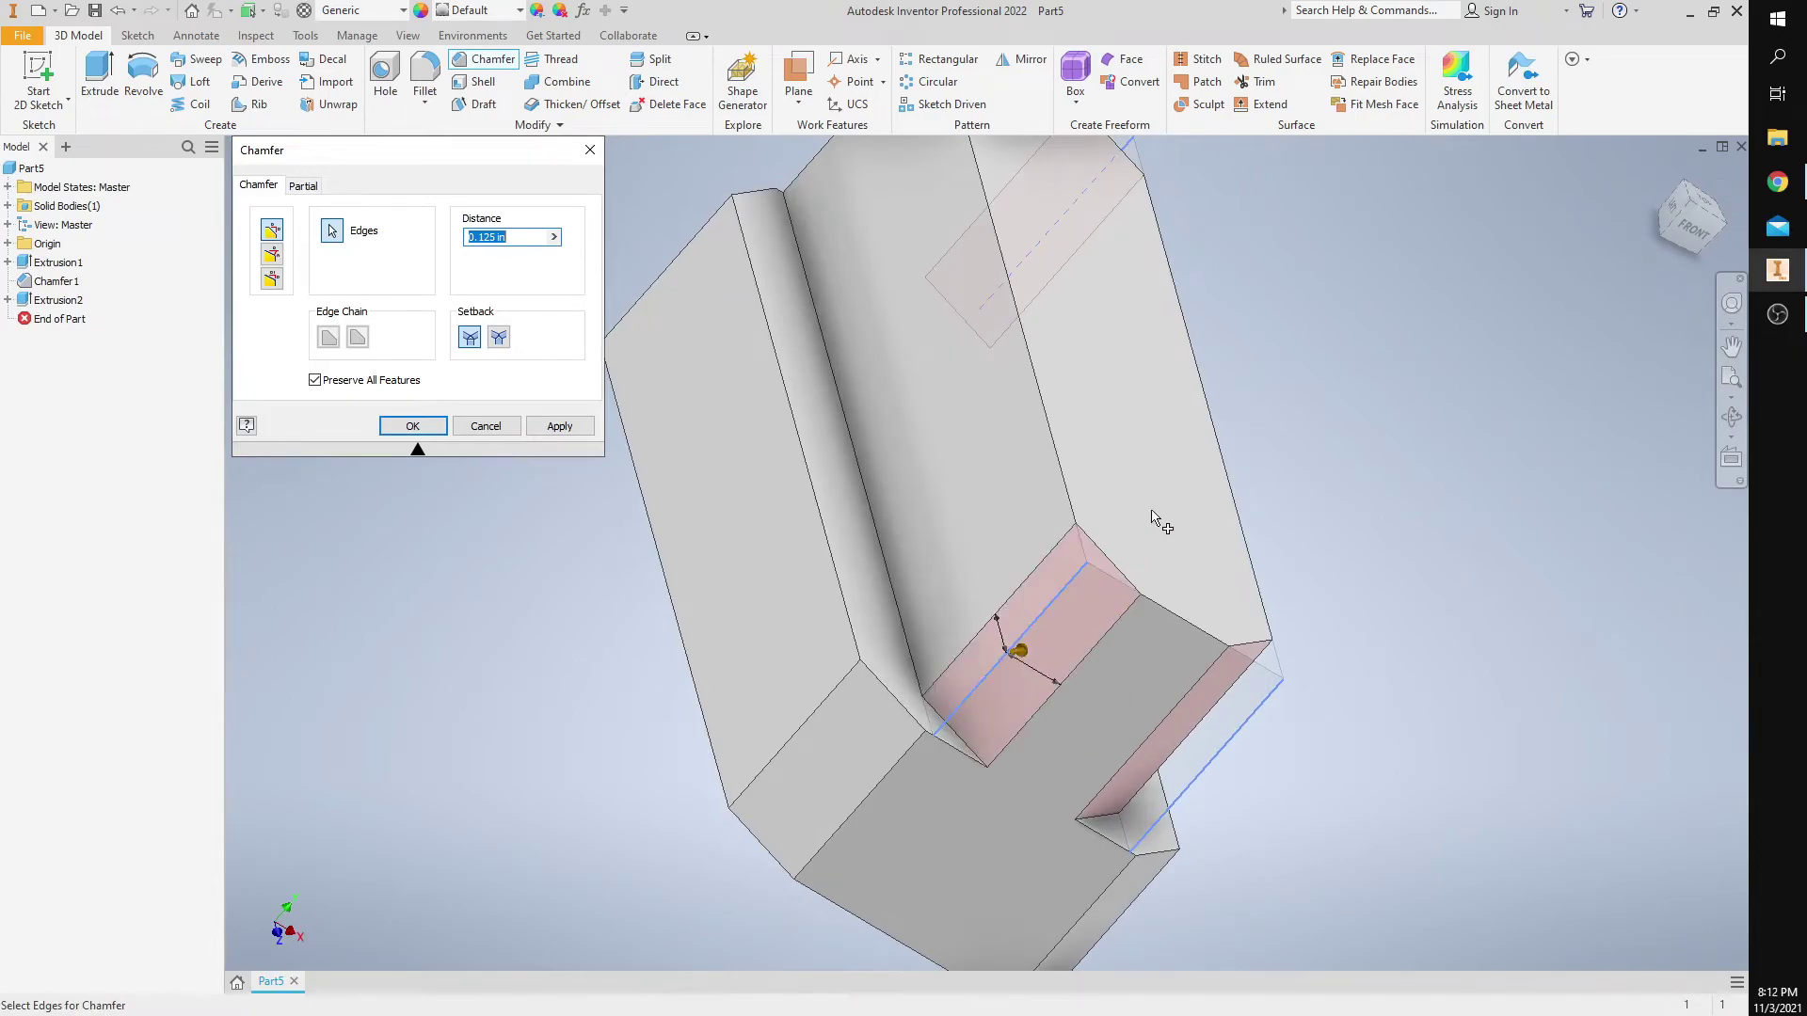
shift+middle_drag(1161, 512, 1176, 396)
shift+middle_drag(1117, 557, 1189, 402)
click(1056, 356)
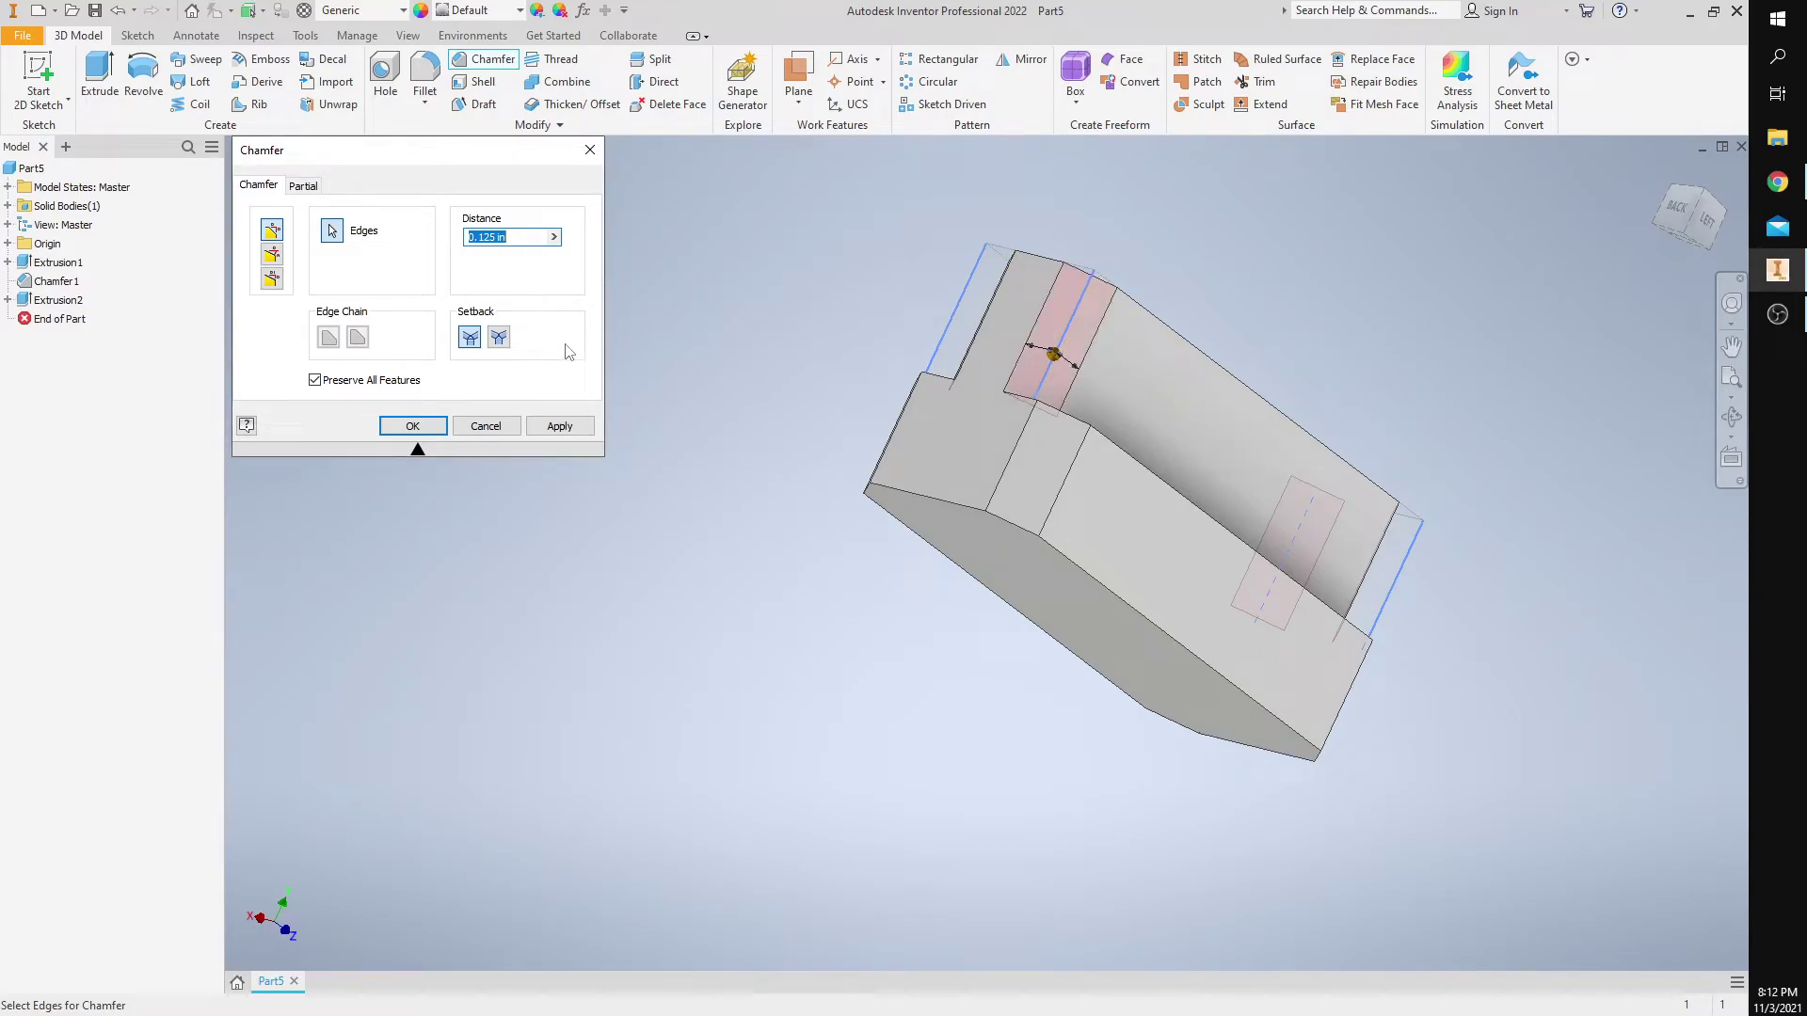
click(439, 424)
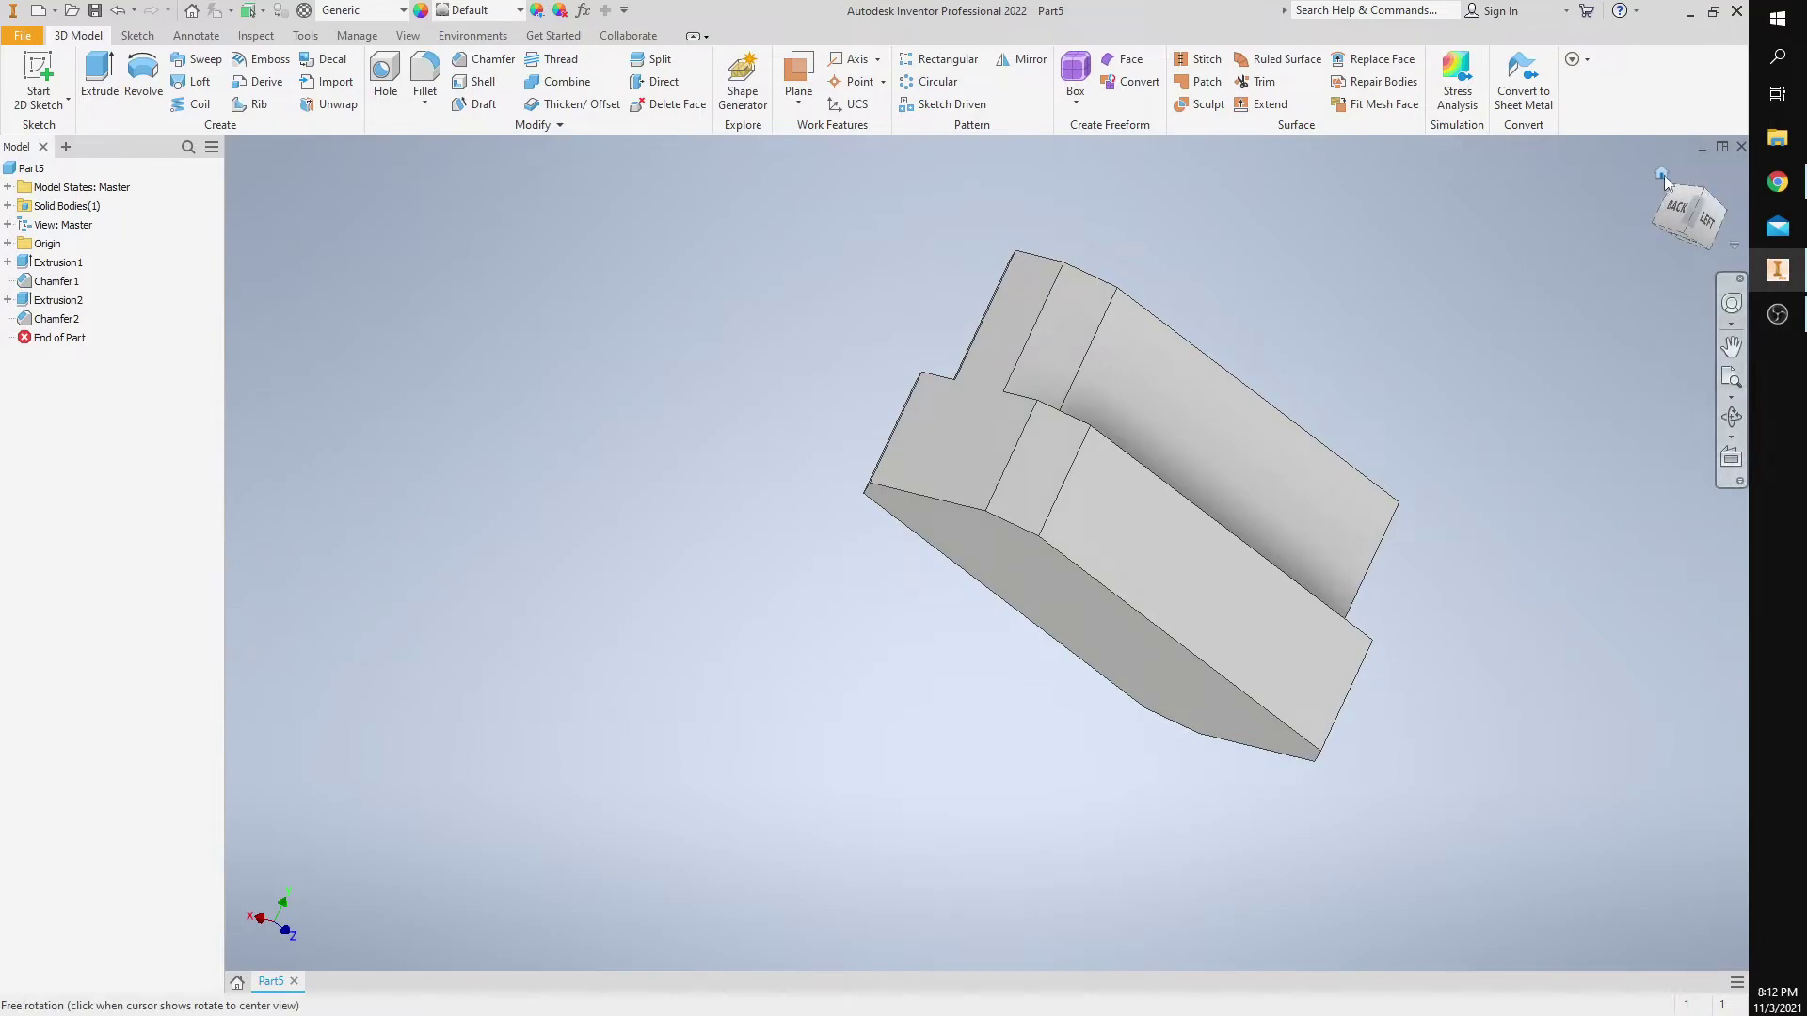
click(1662, 173)
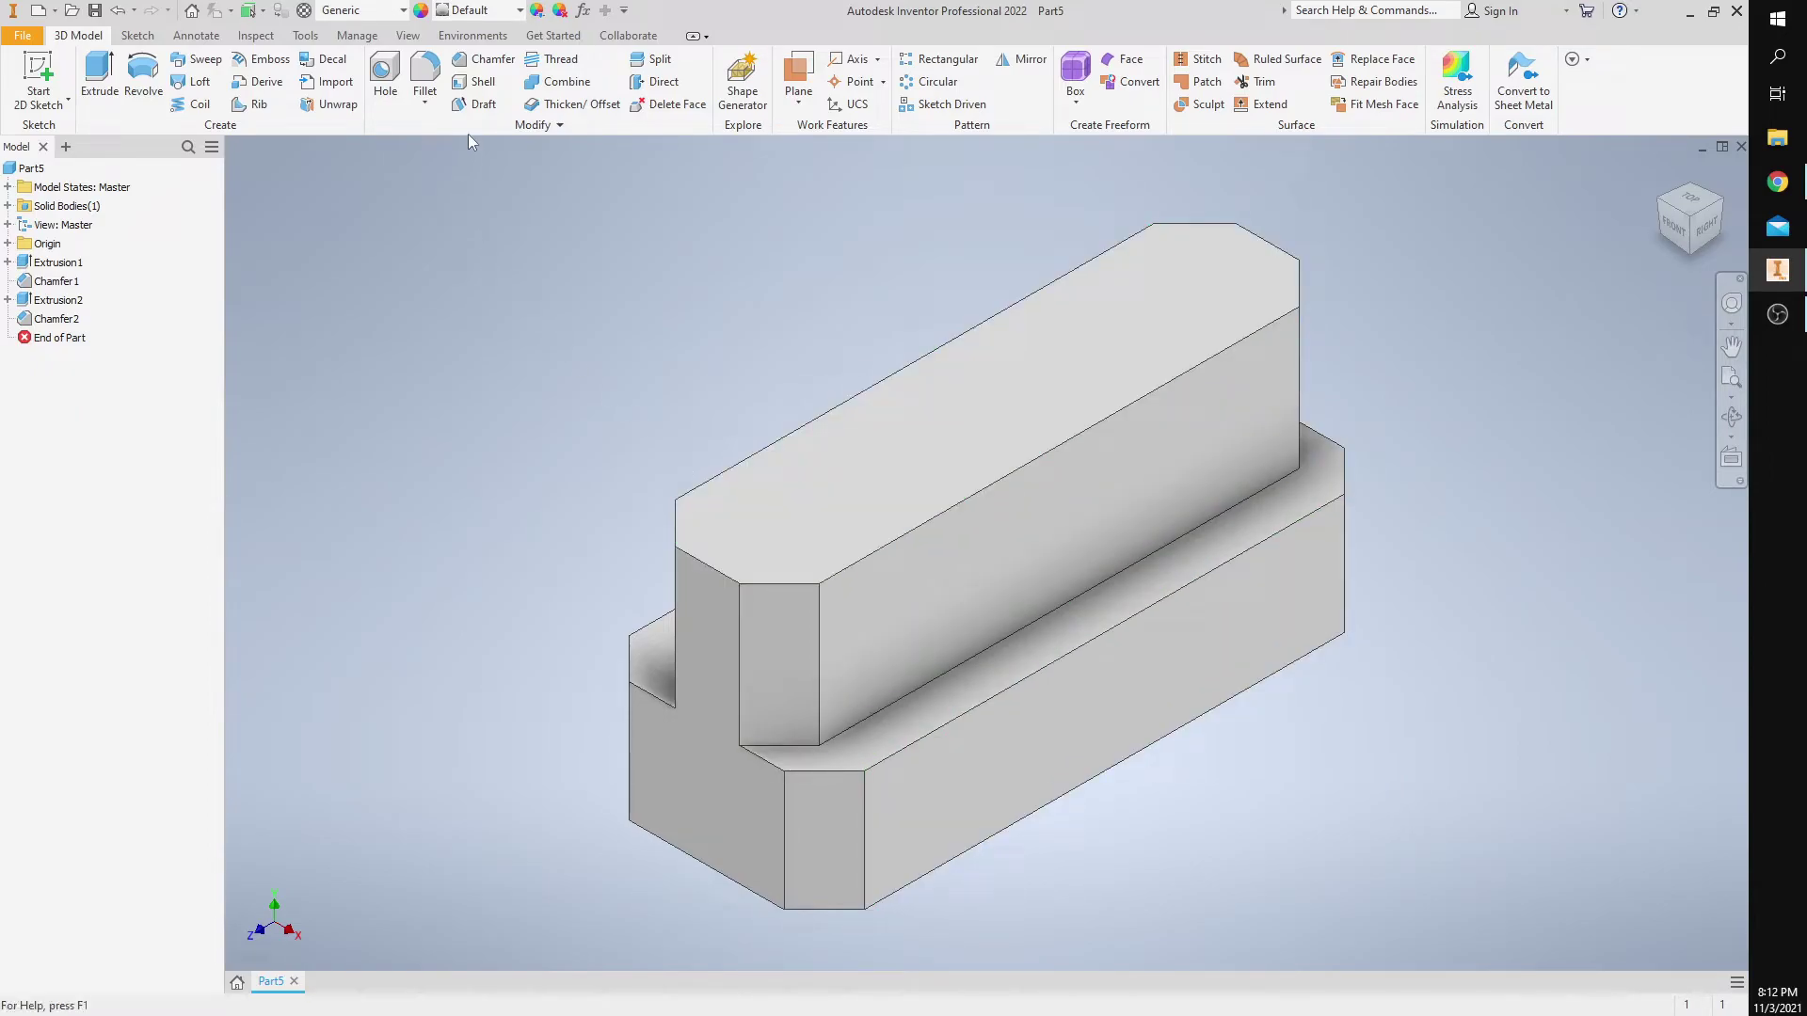
- Fillet both long rail-to-base edges with a 0.25 in radius
click(431, 75)
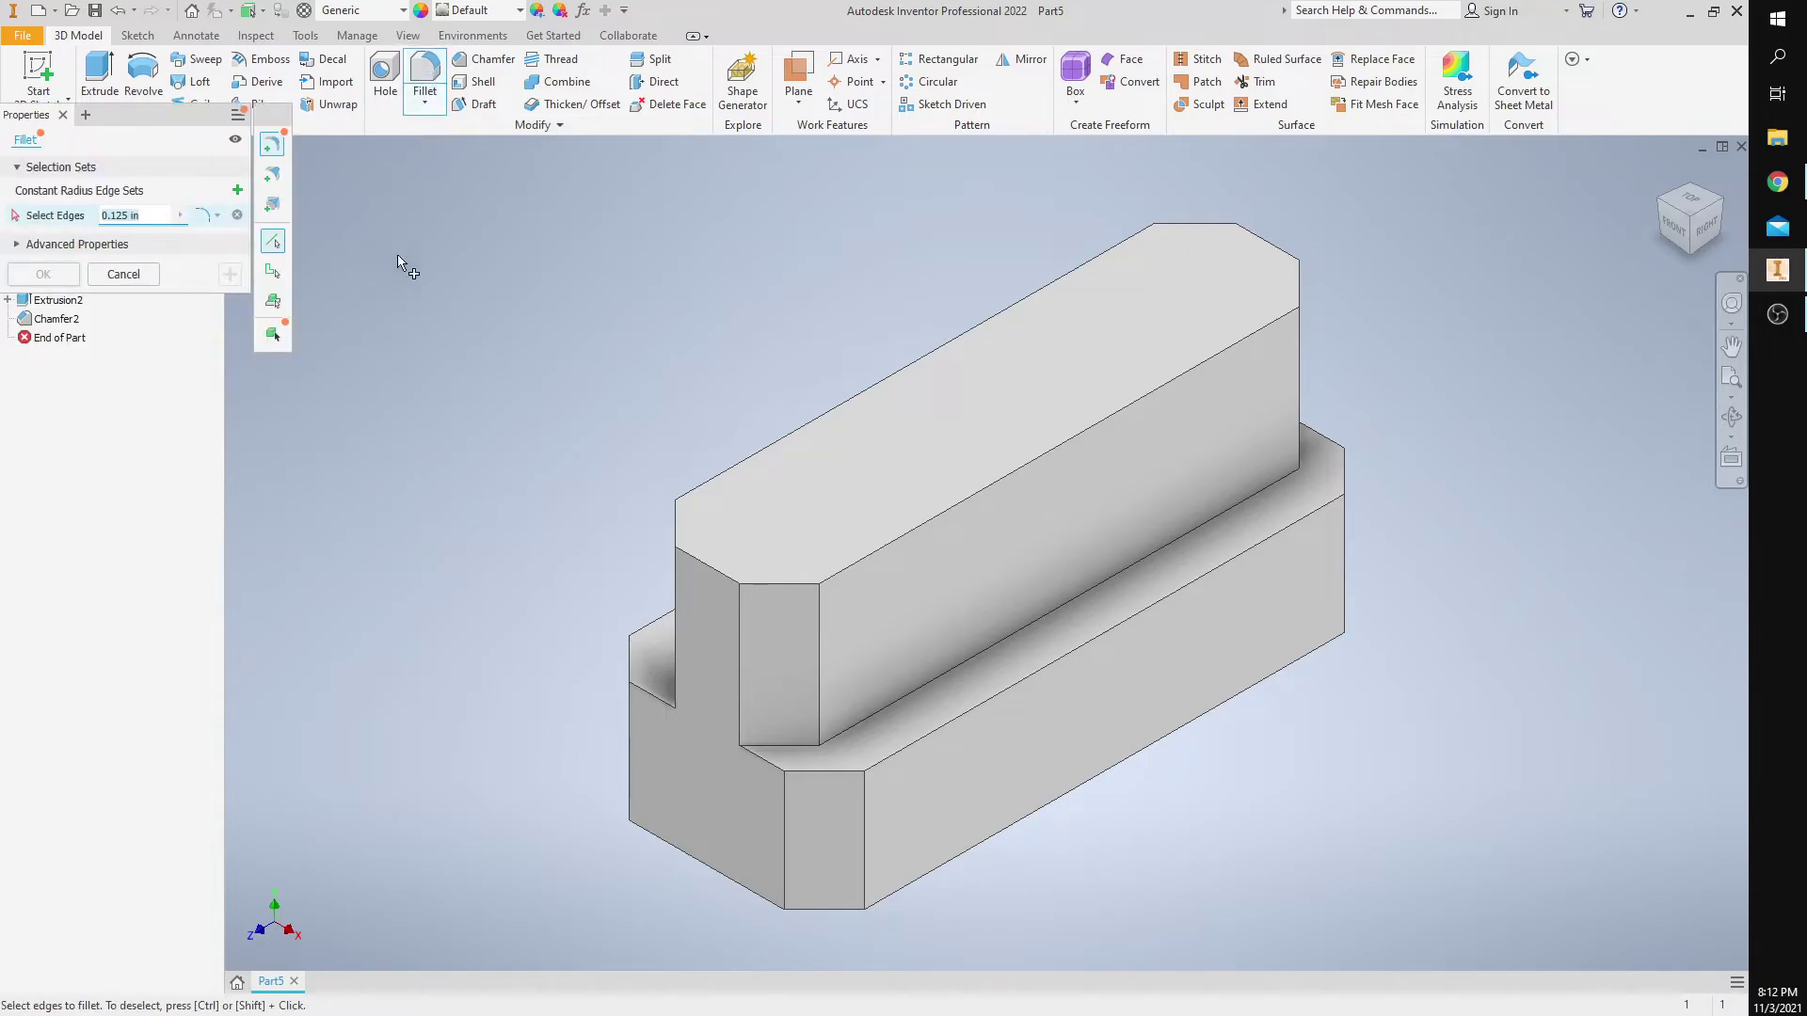
click(946, 728)
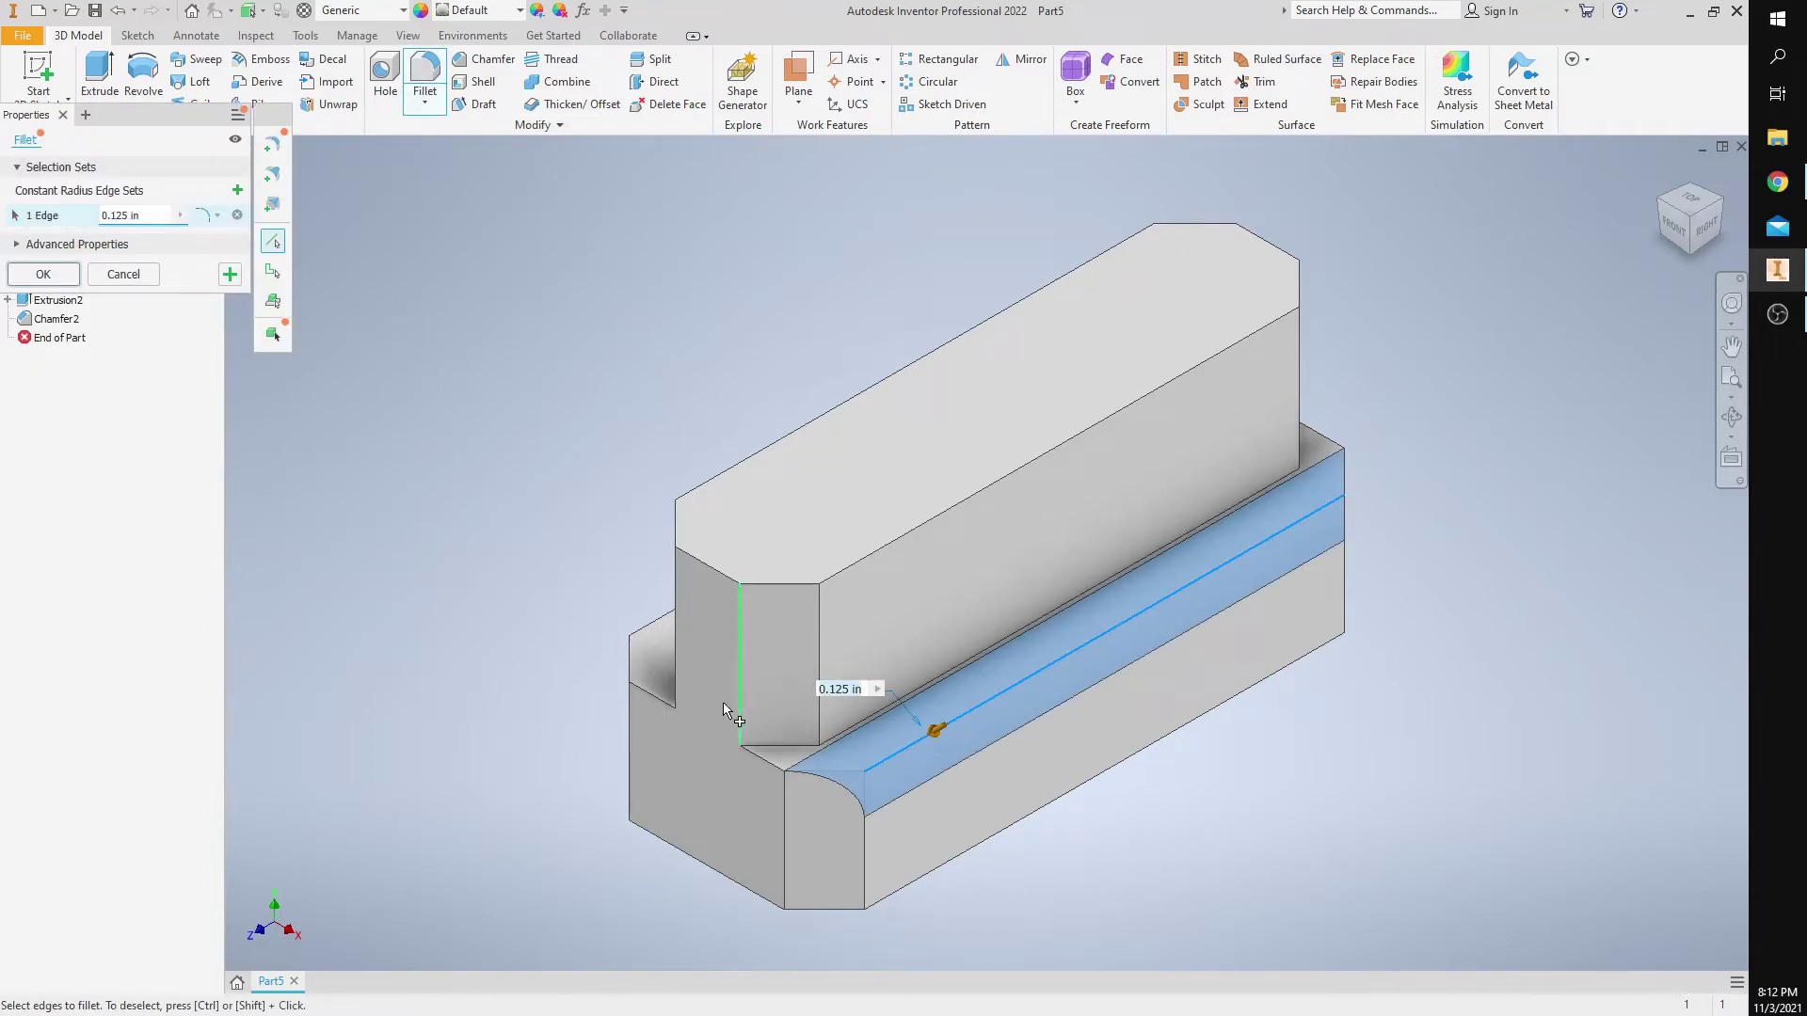
click(656, 633)
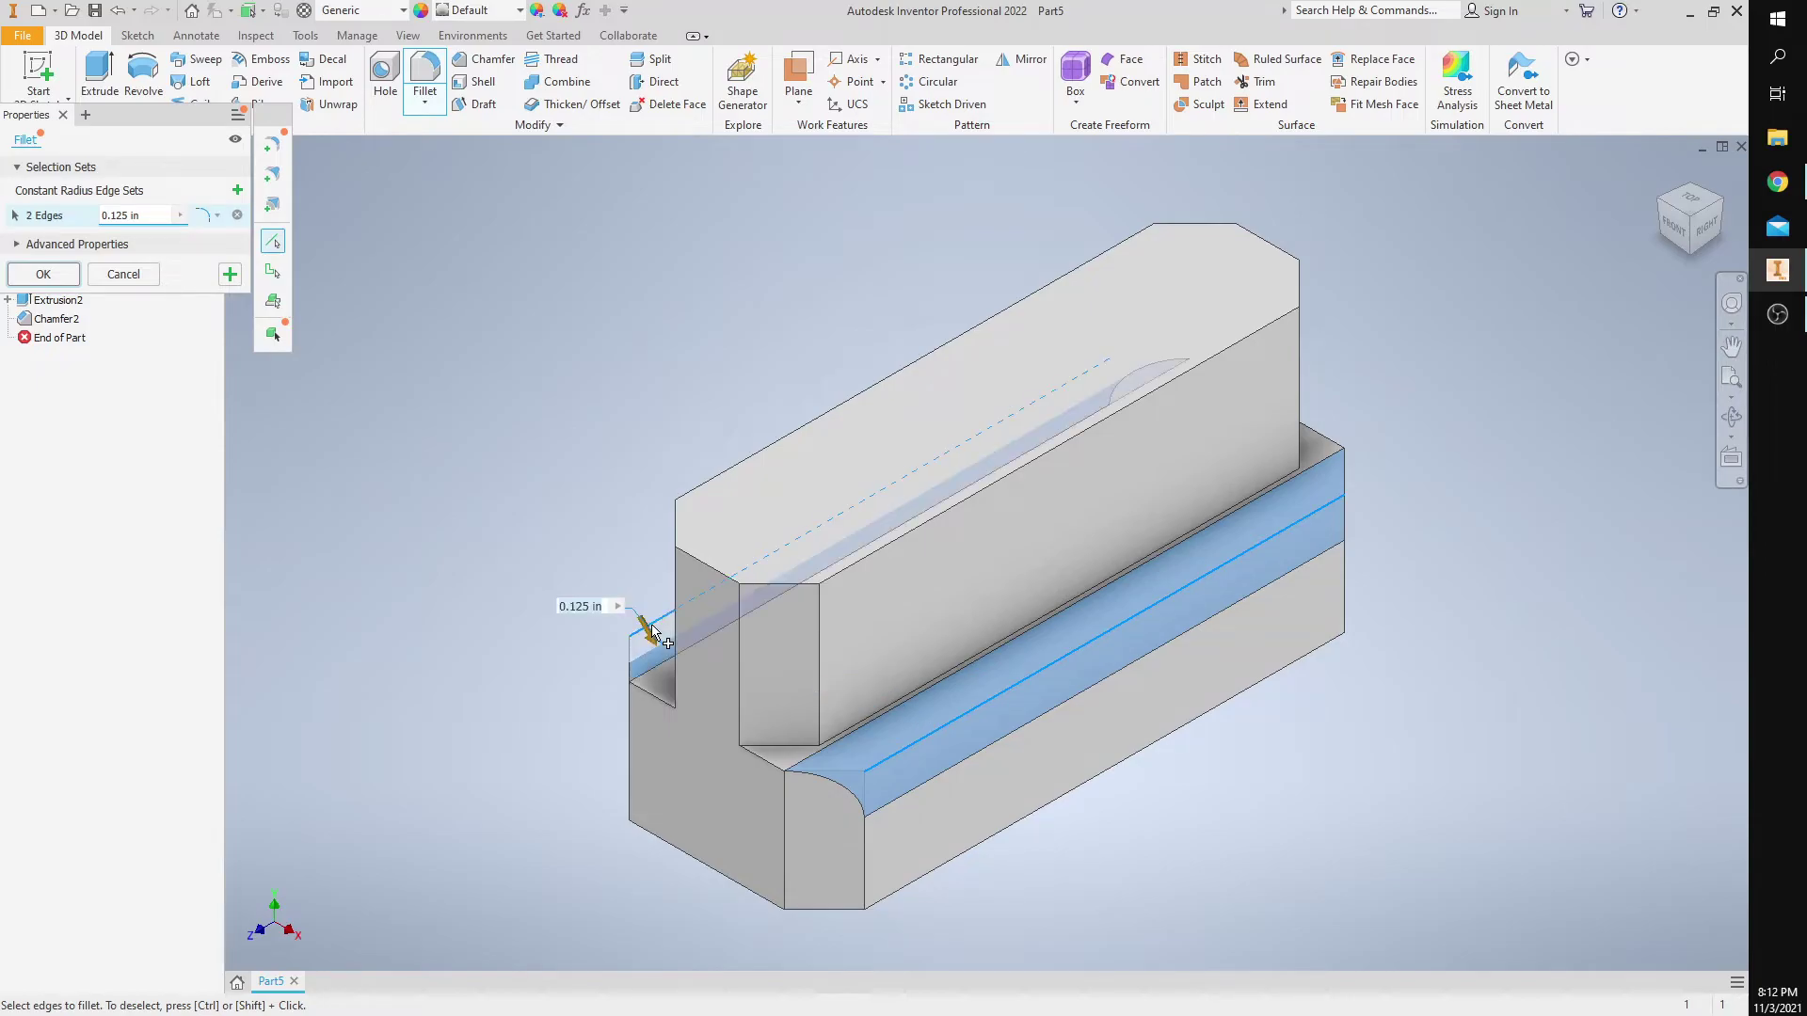
double_click(578, 606)
text(0.25)
key(Return)
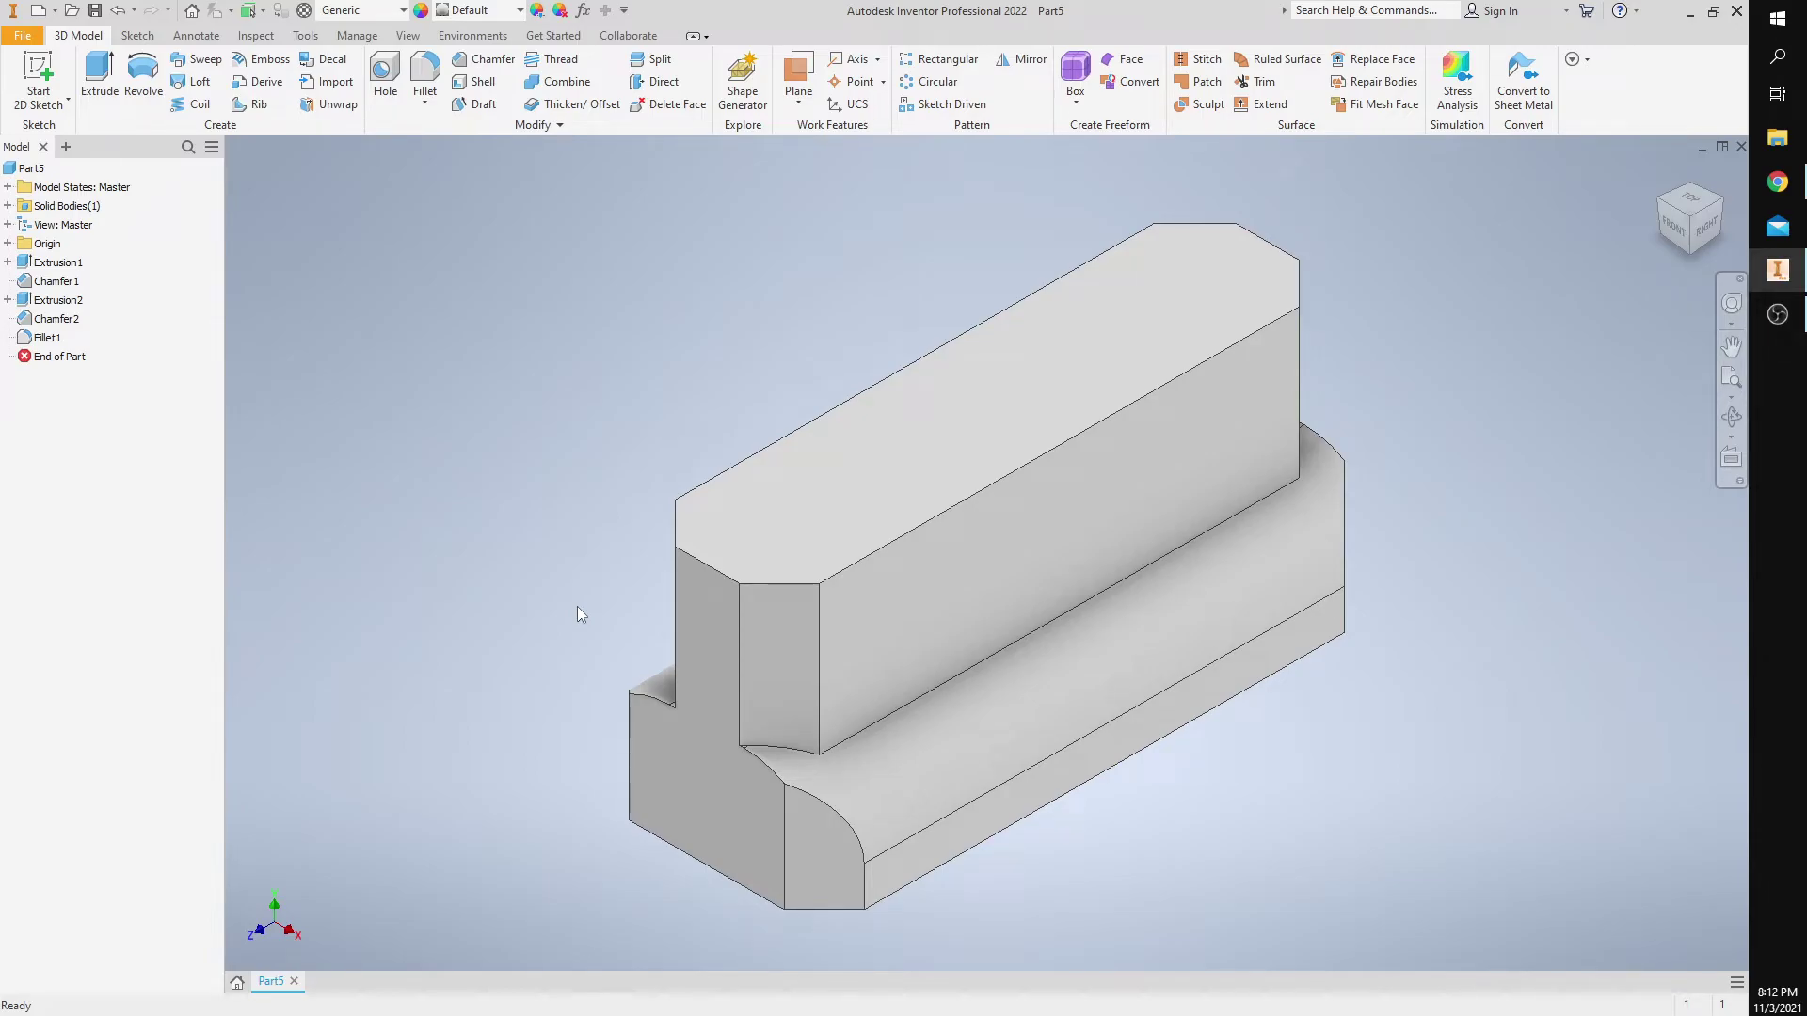
- From the top view, cut a counterbored through hole with a 0.63 in counterbore at the rail's centre
click(1704, 212)
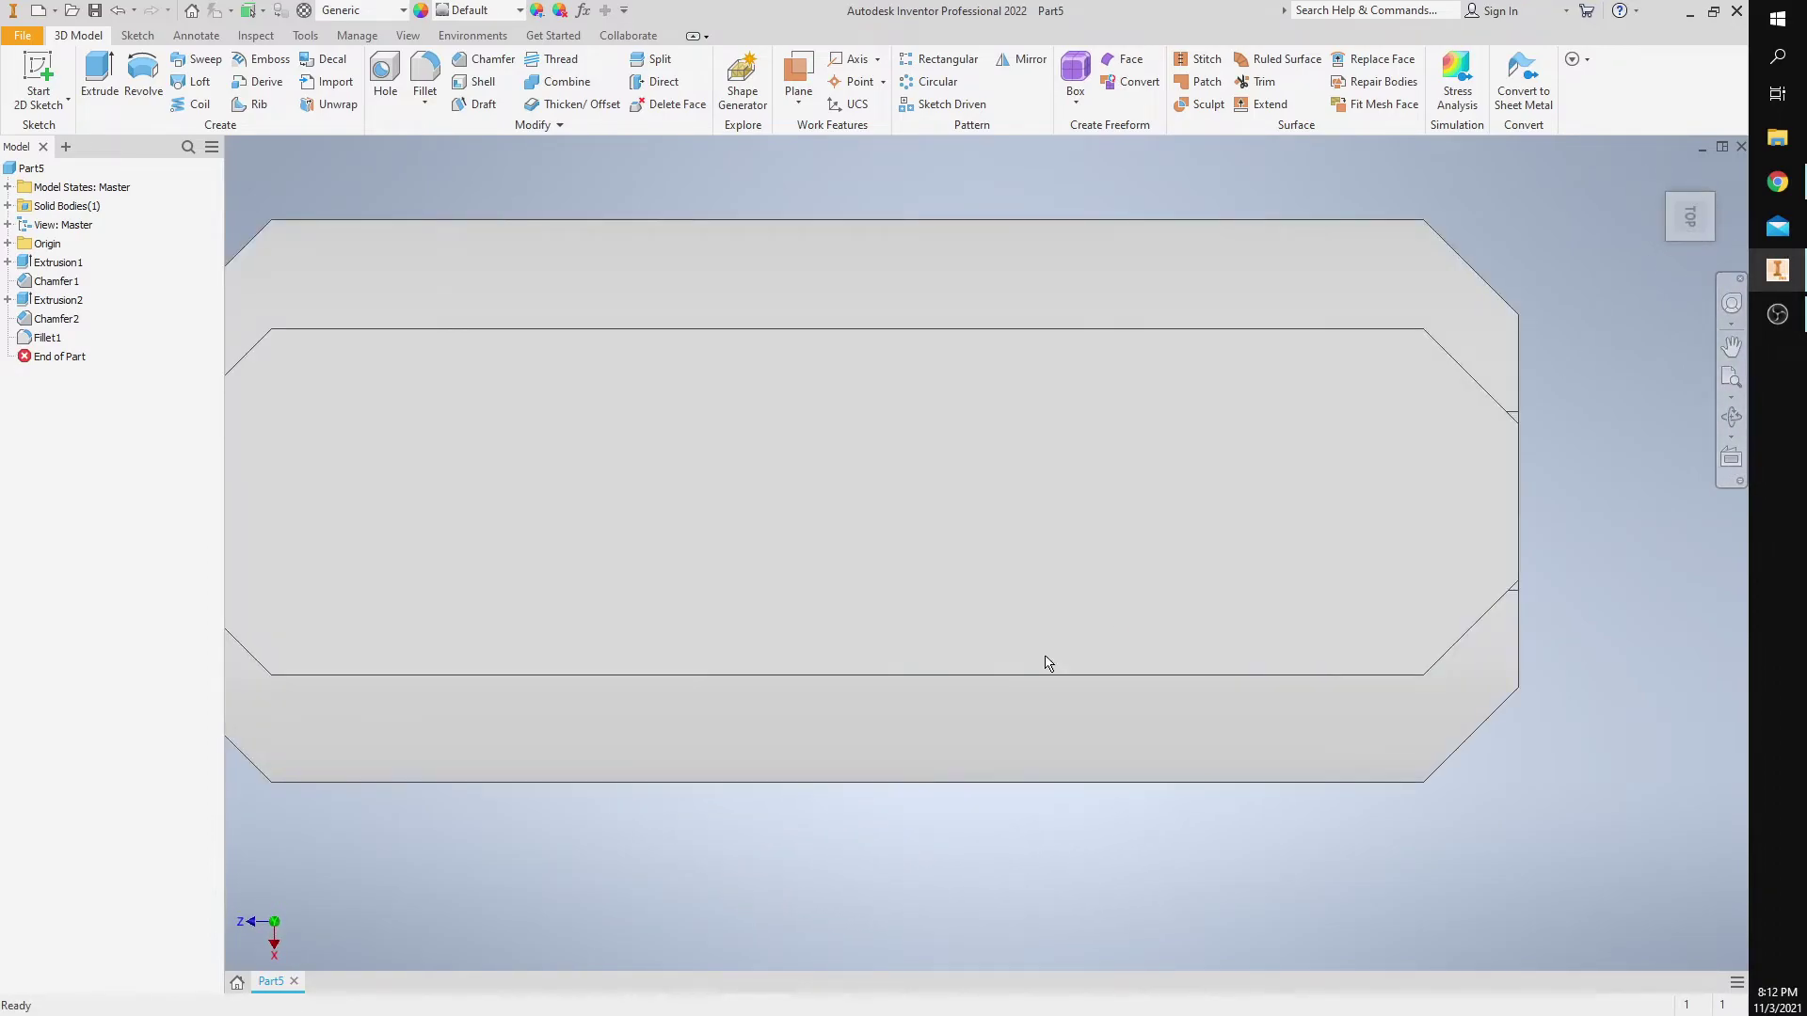
middle_drag(1016, 674, 1096, 712)
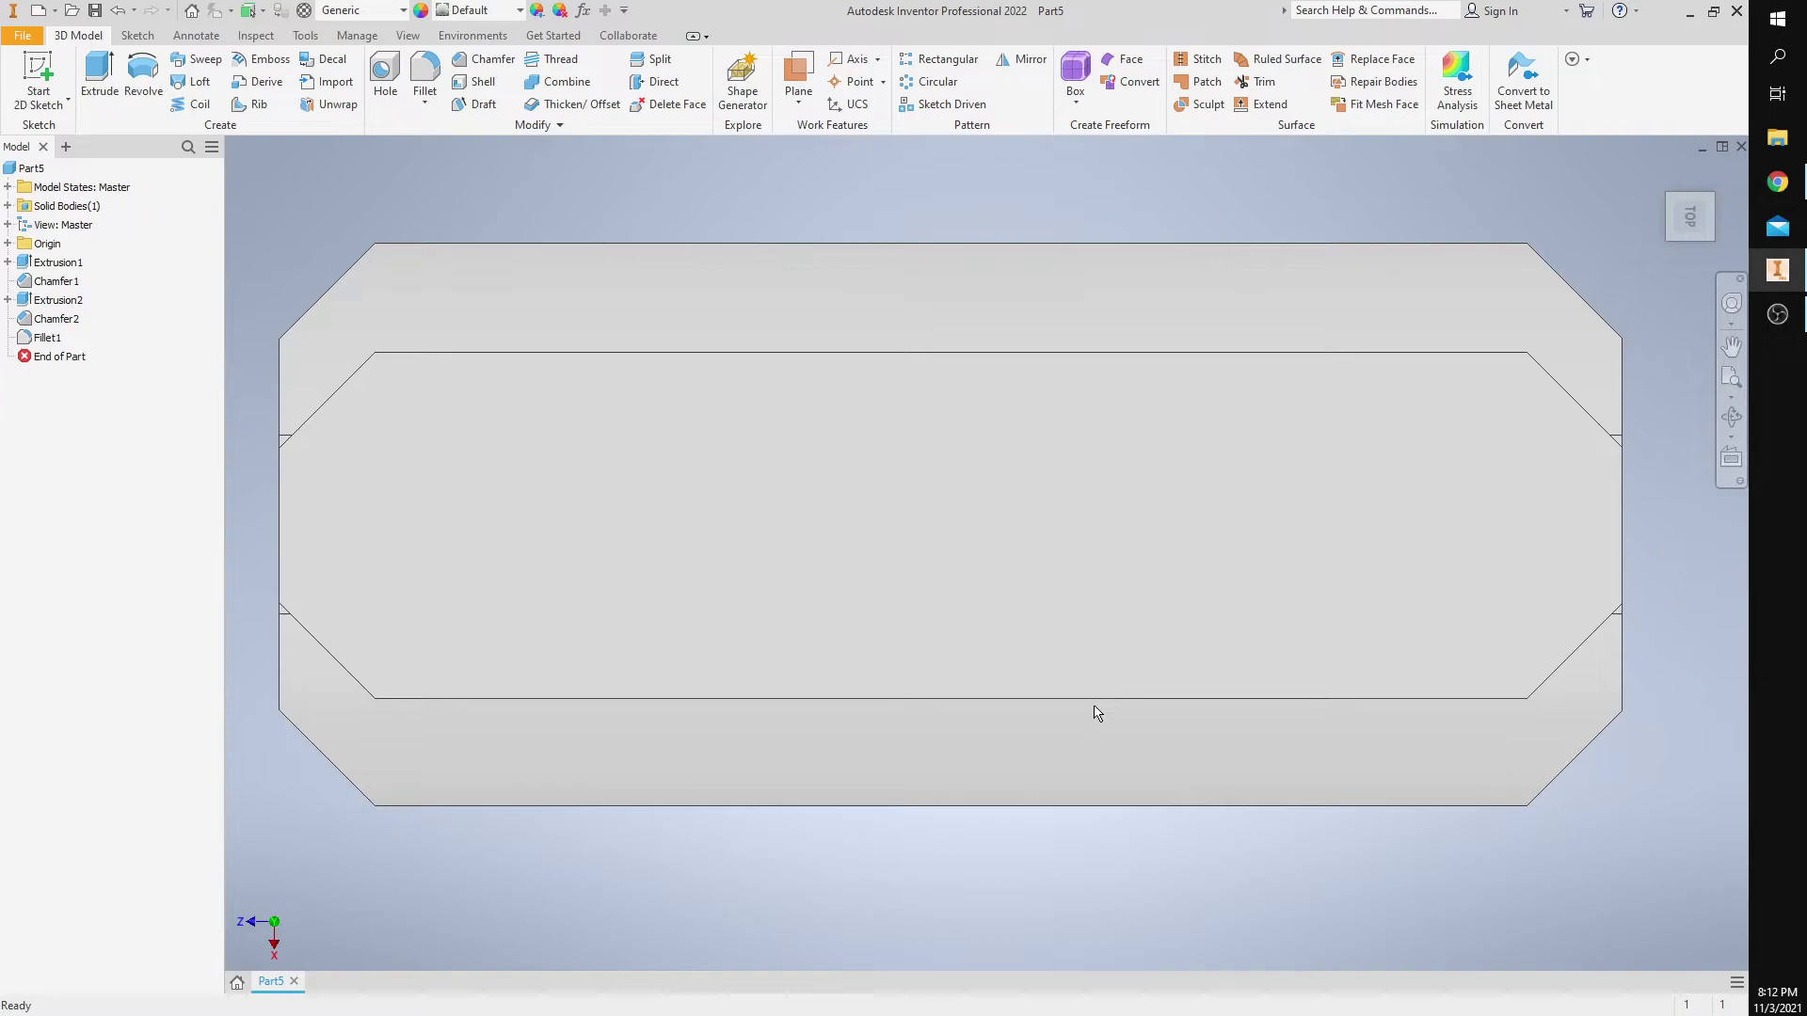
mouse_move(1123, 737)
click(396, 70)
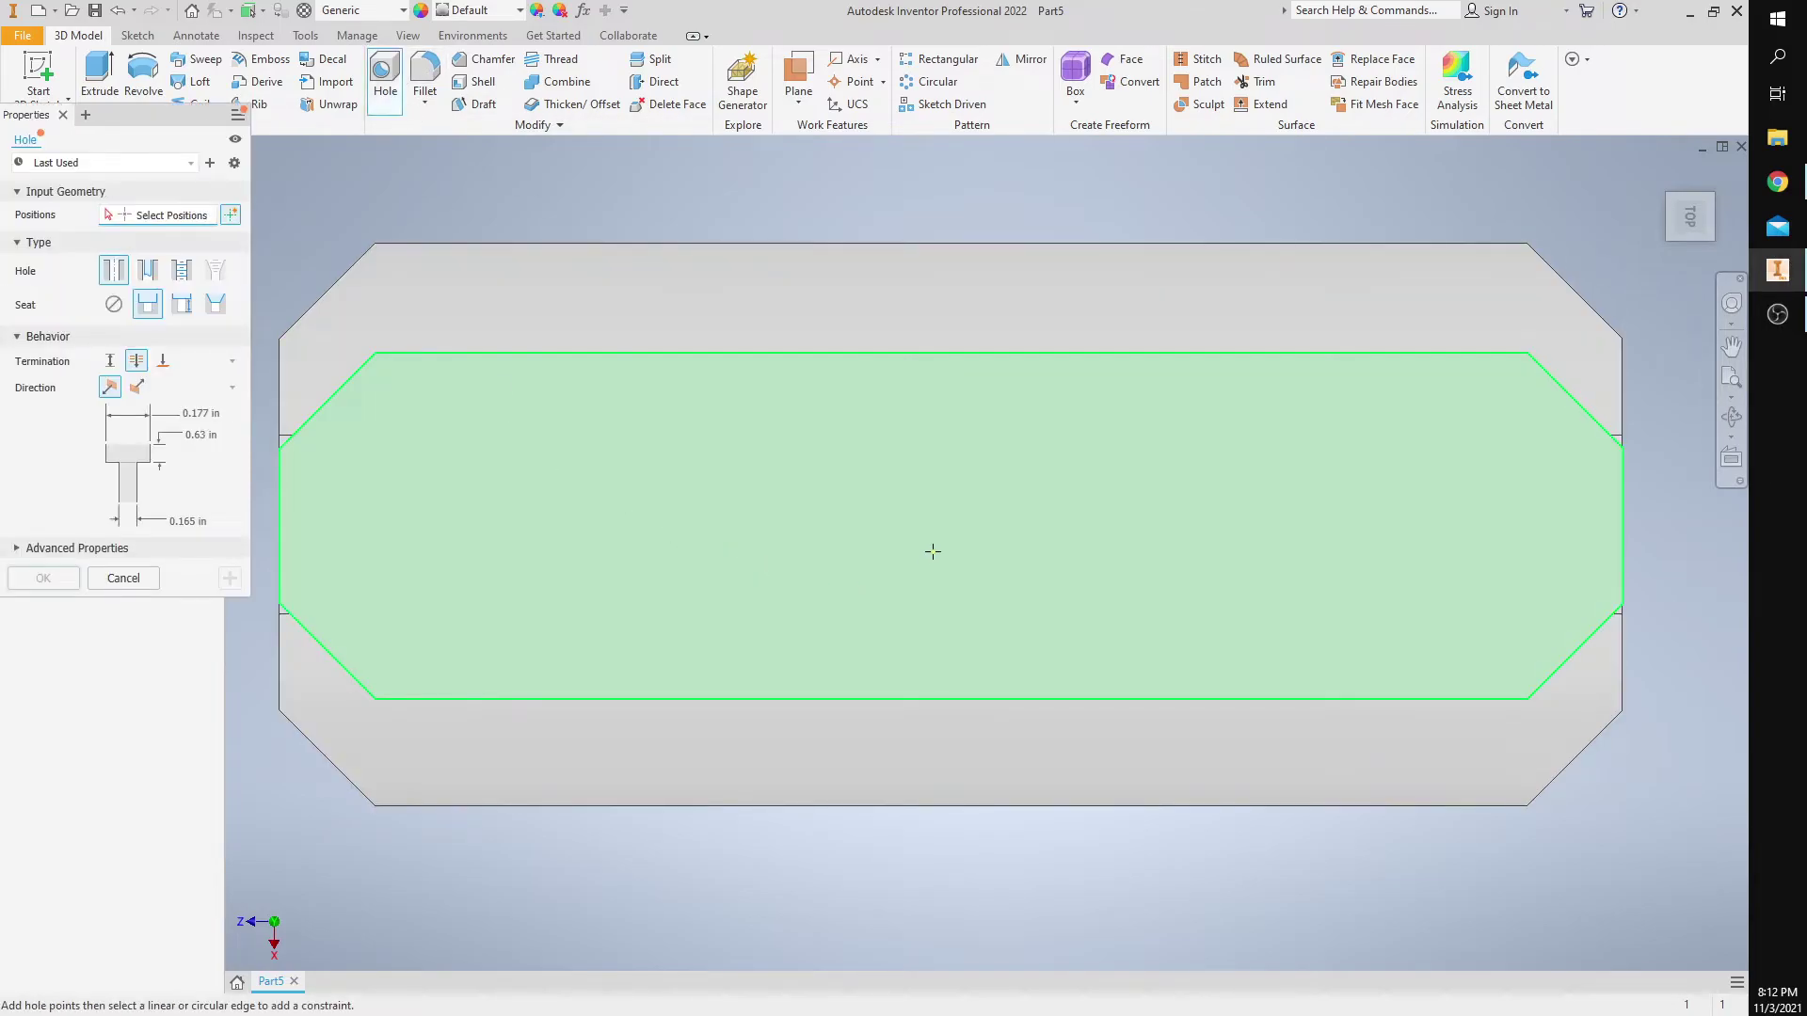
click(957, 529)
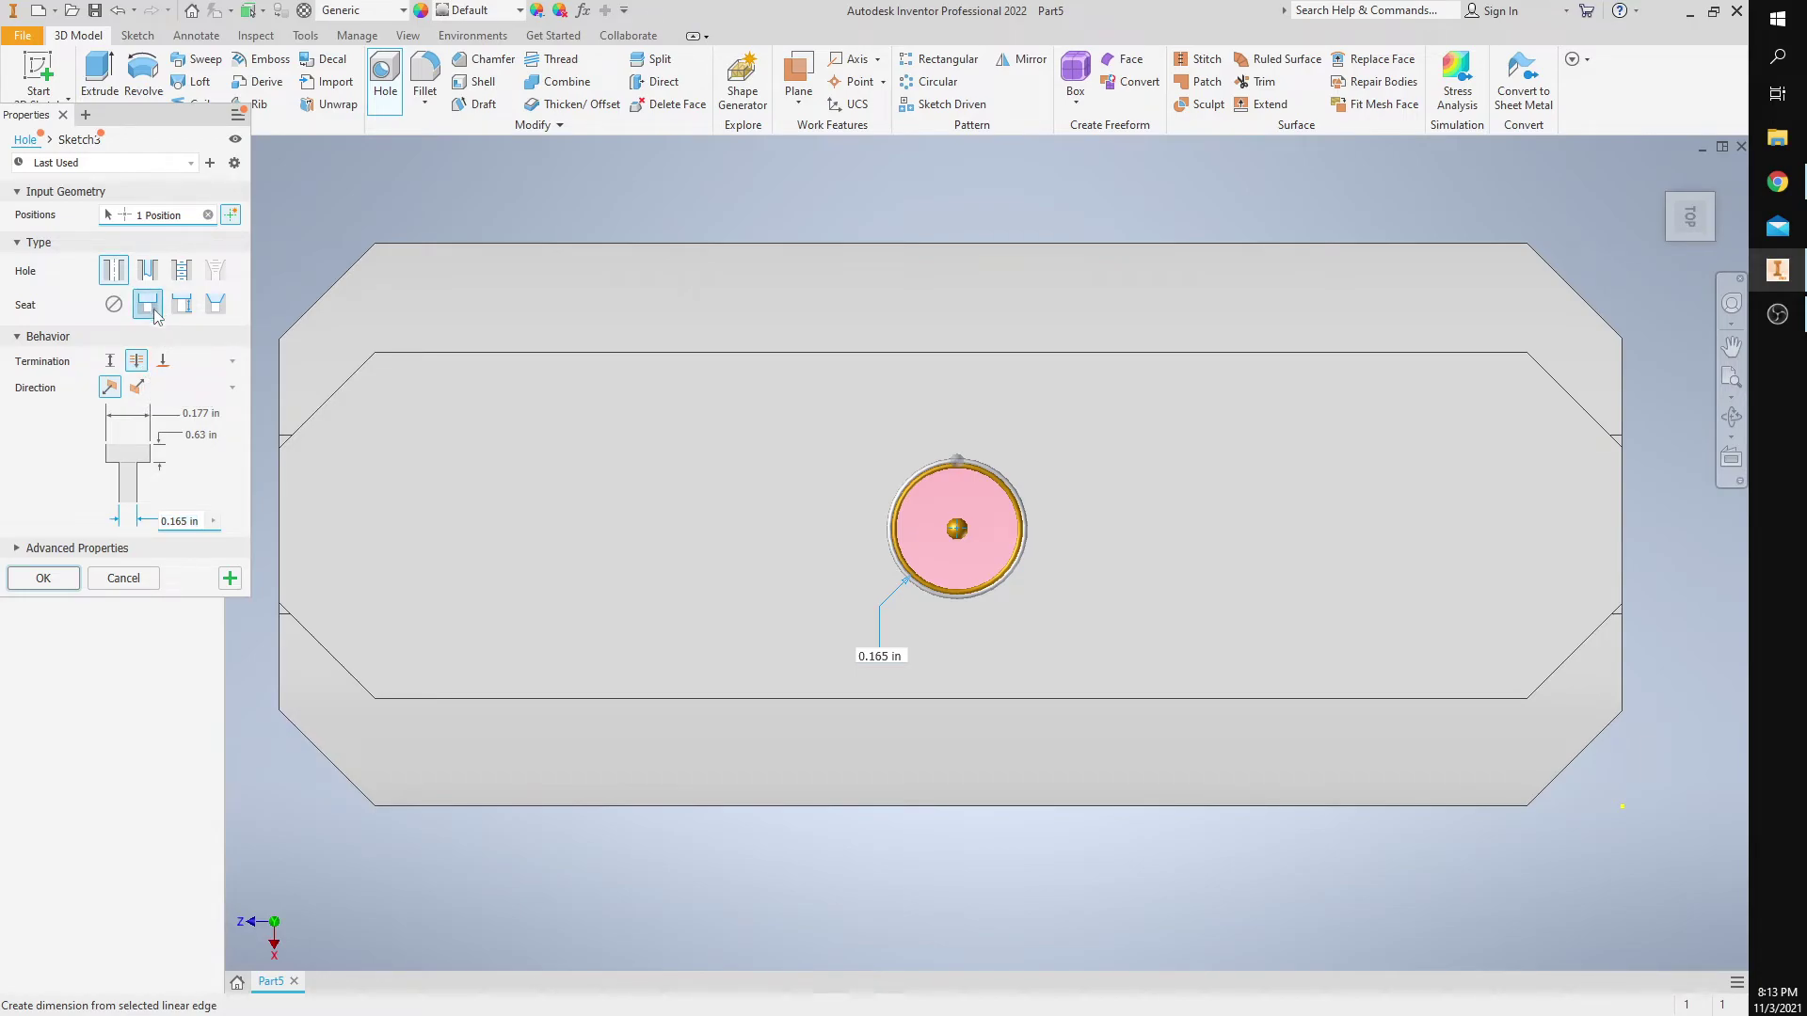
click(198, 413)
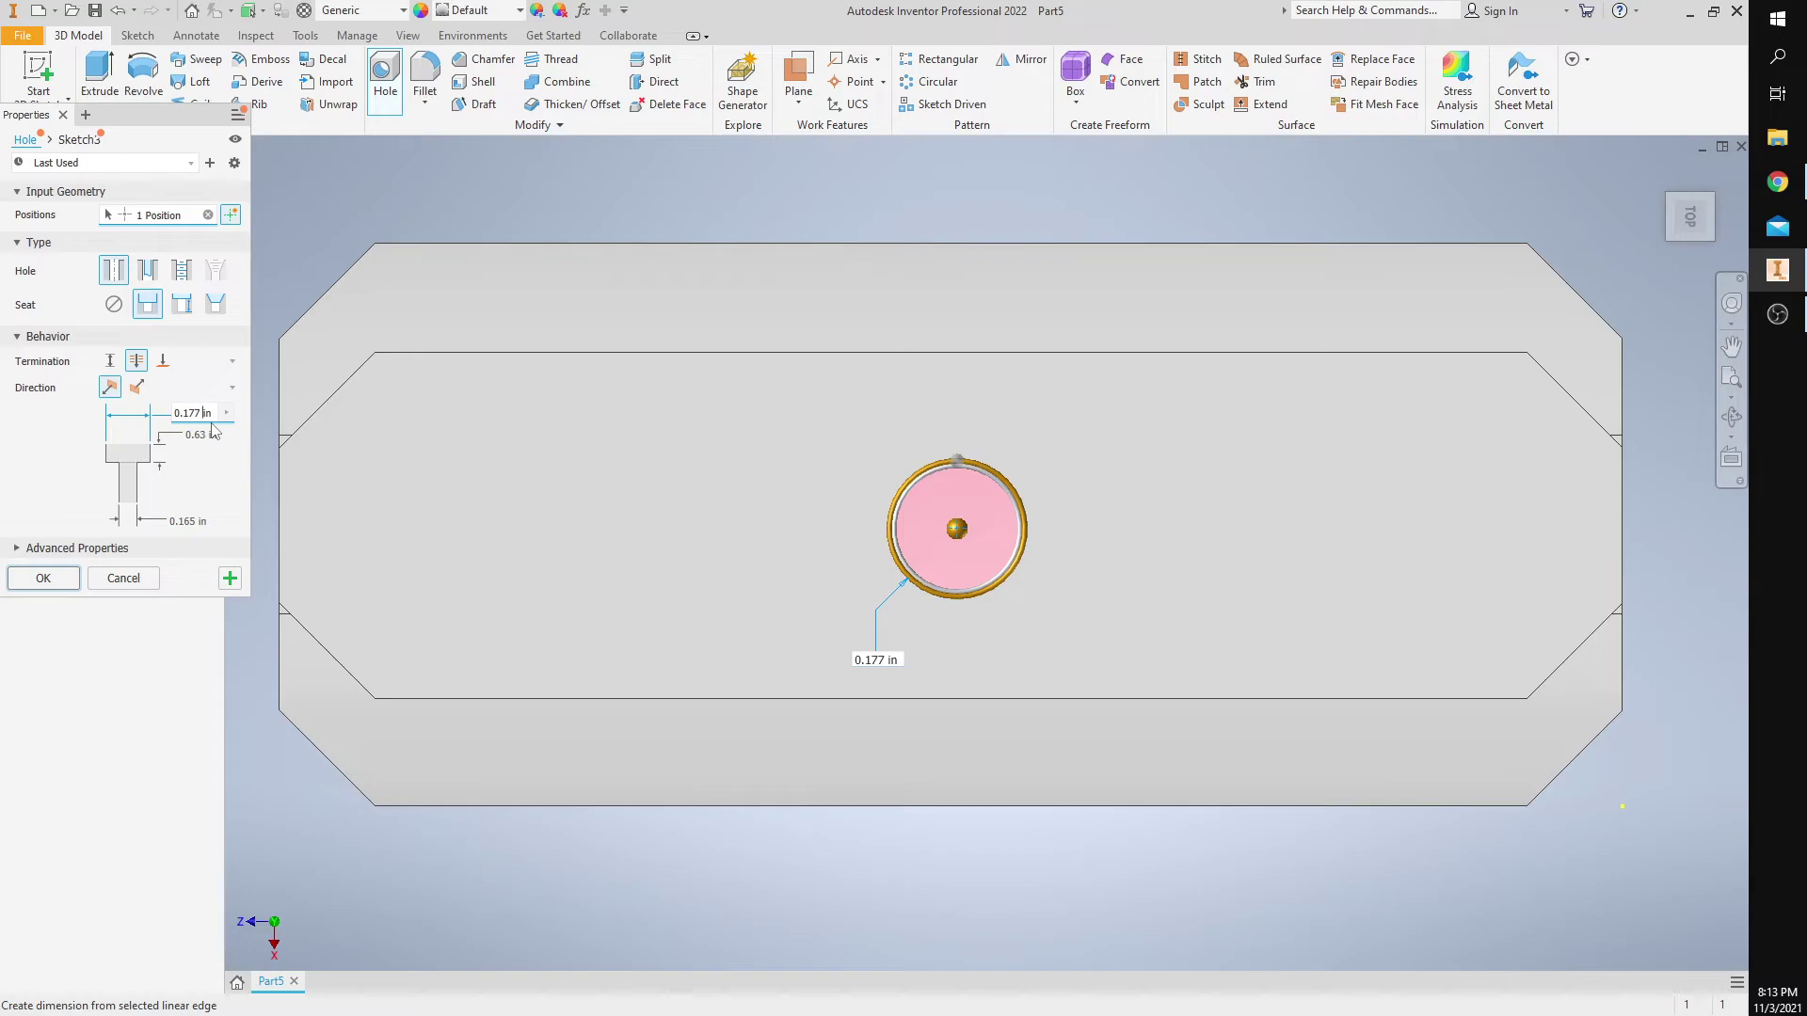
click(211, 435)
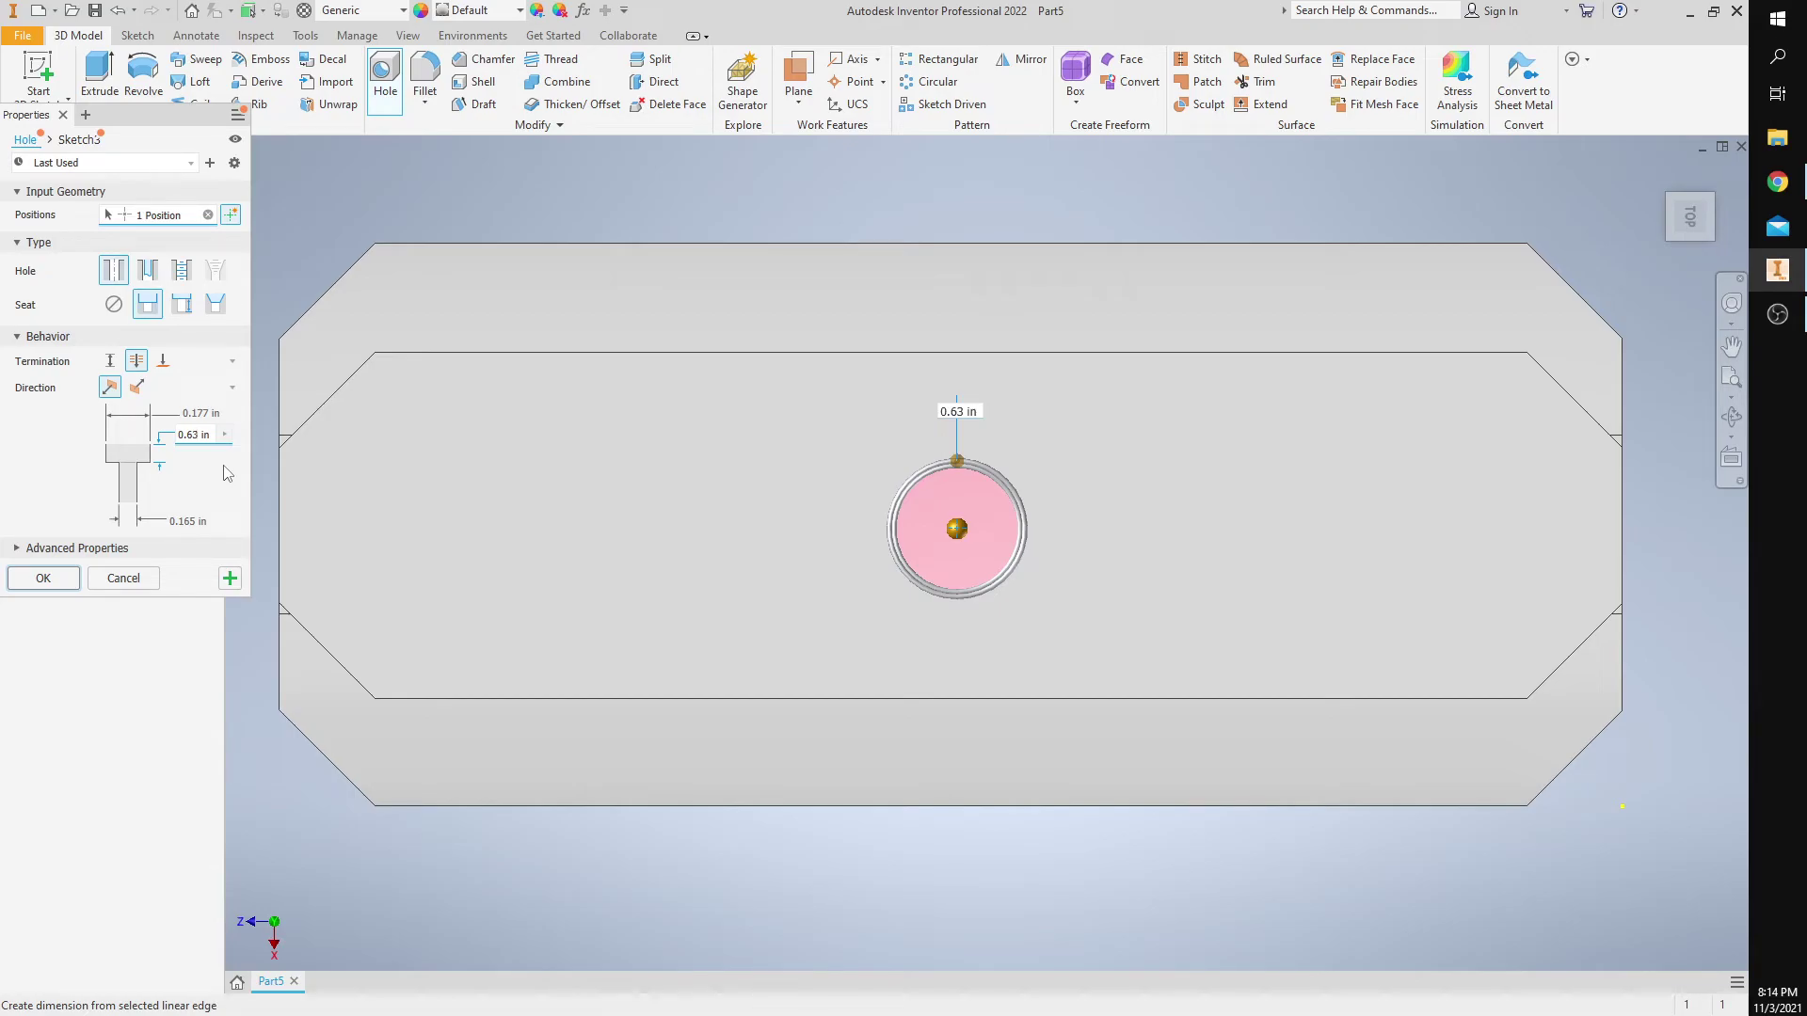
click(57, 586)
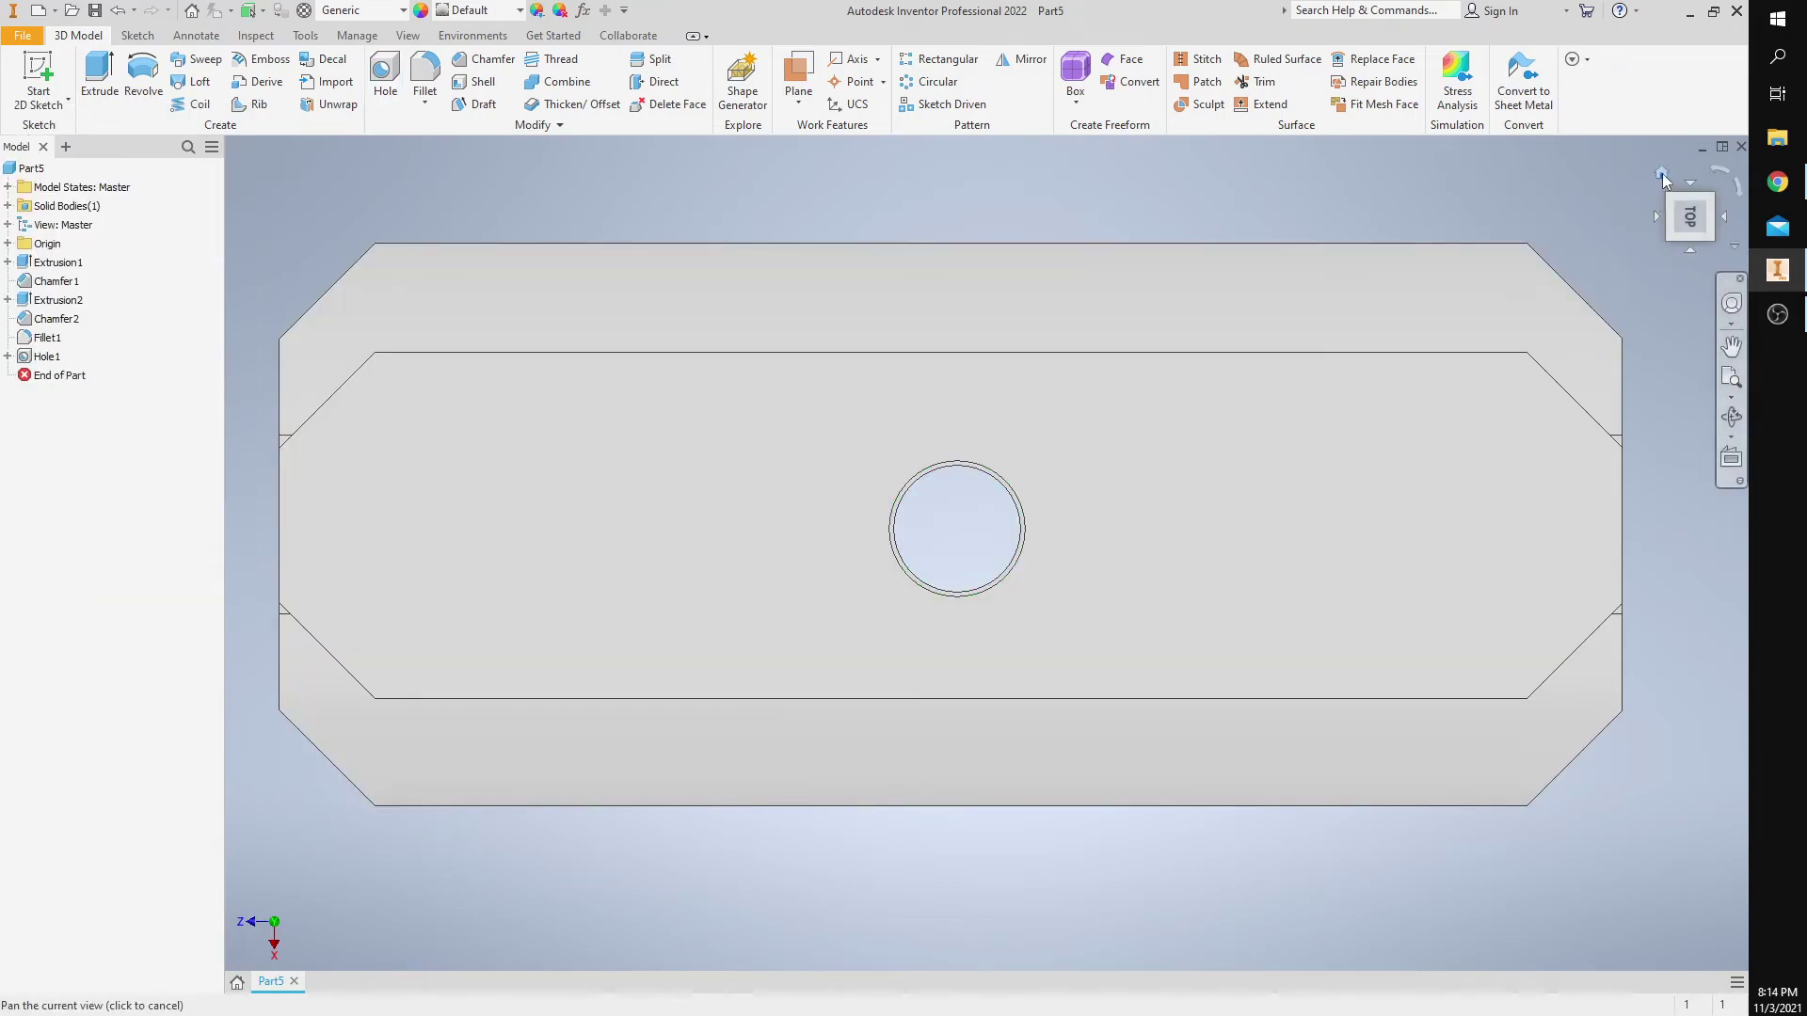
- Add sketch text reading '*add your name' in a new sketch beside the part
click(1663, 175)
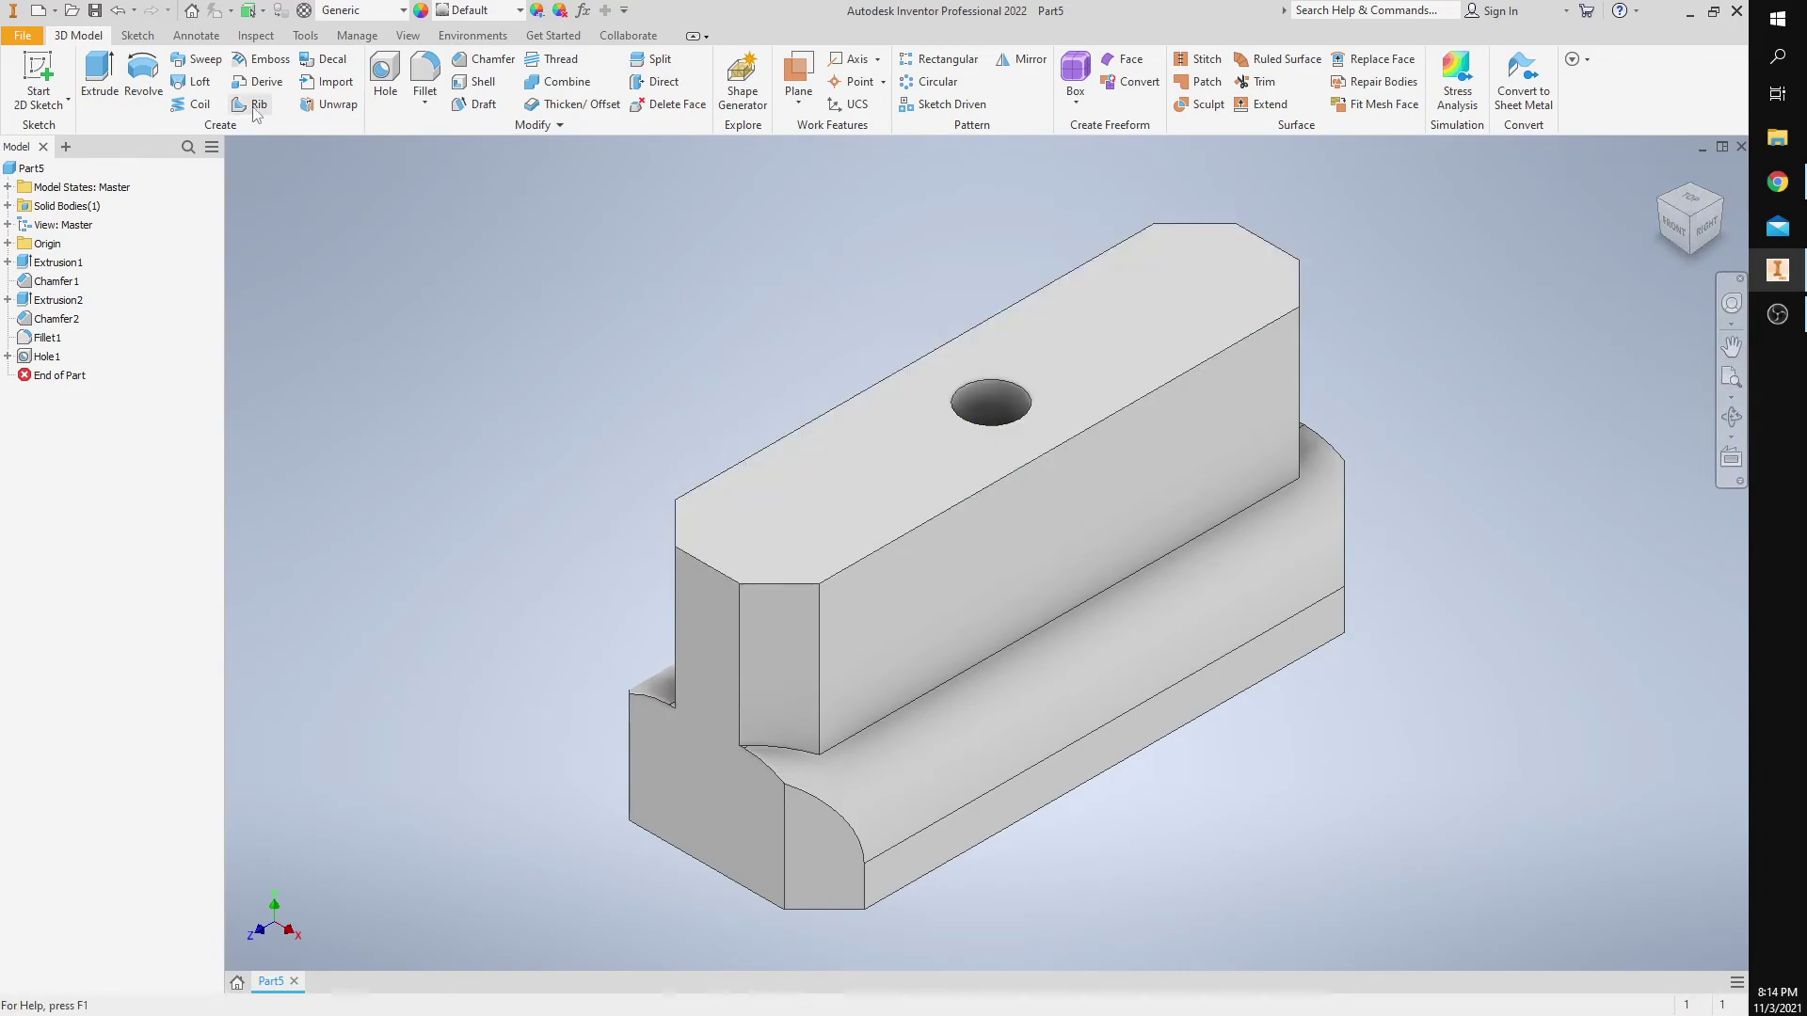
click(137, 36)
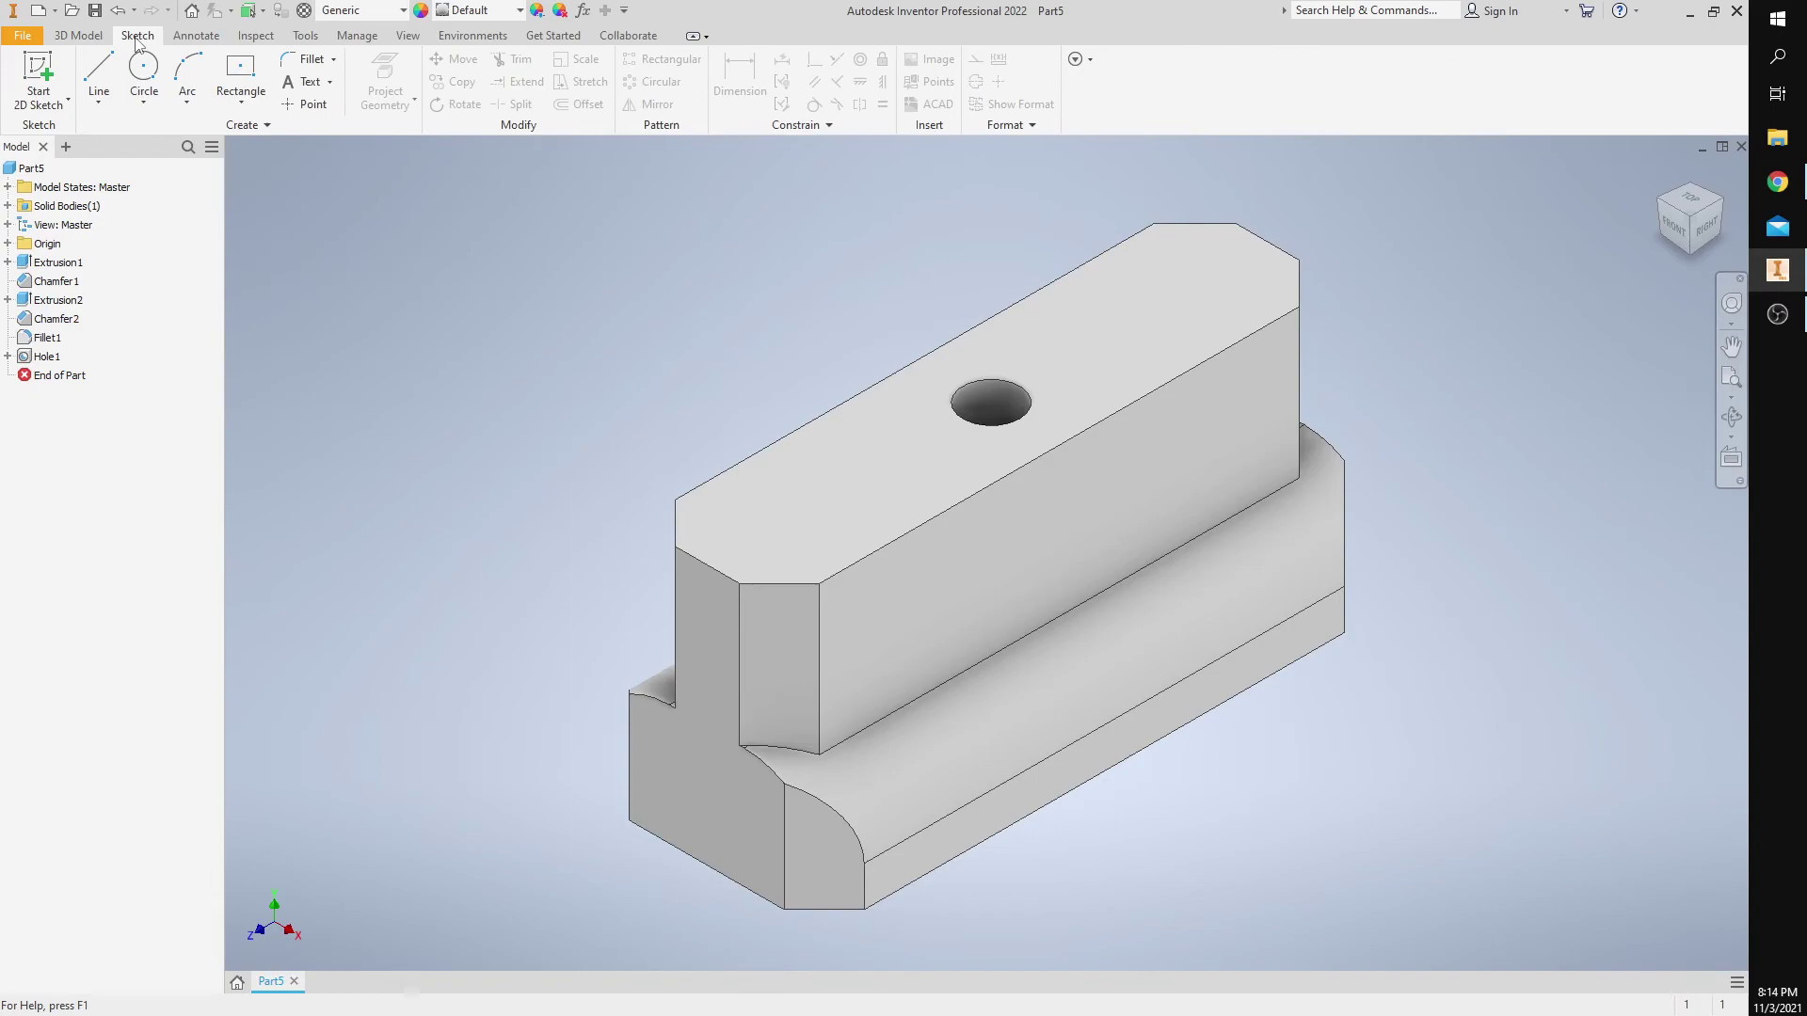
click(299, 86)
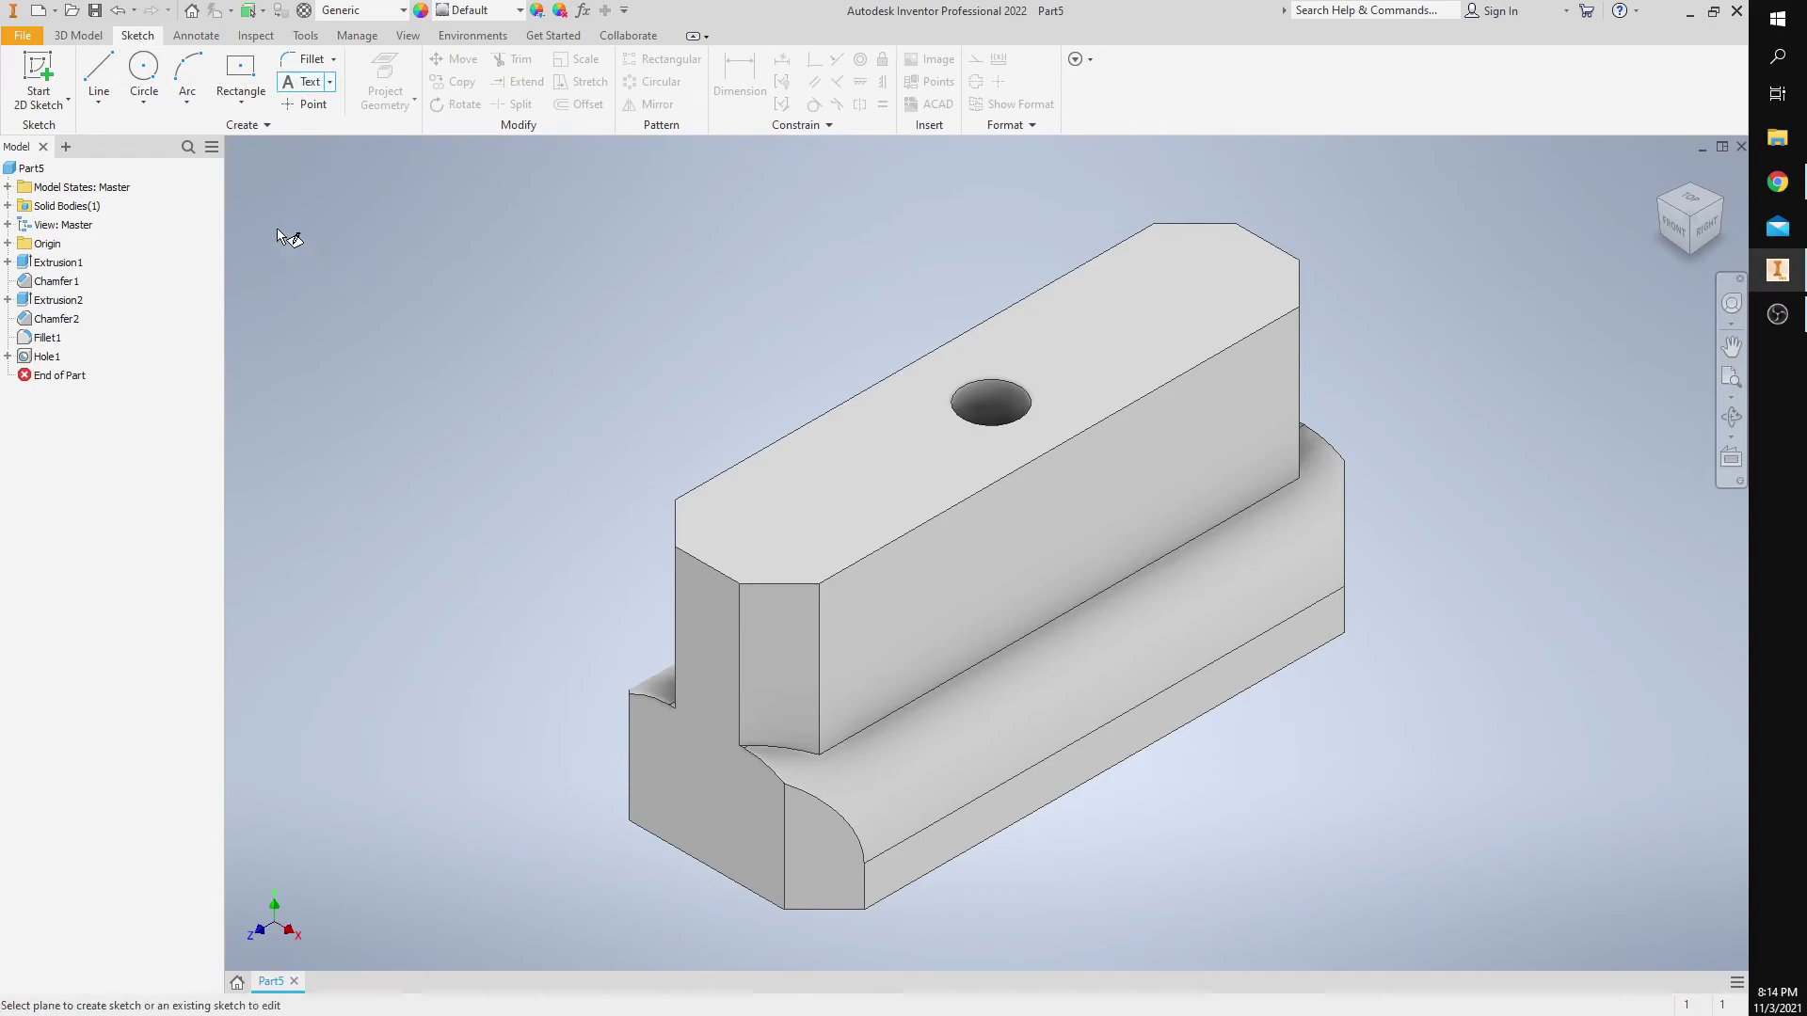
click(883, 544)
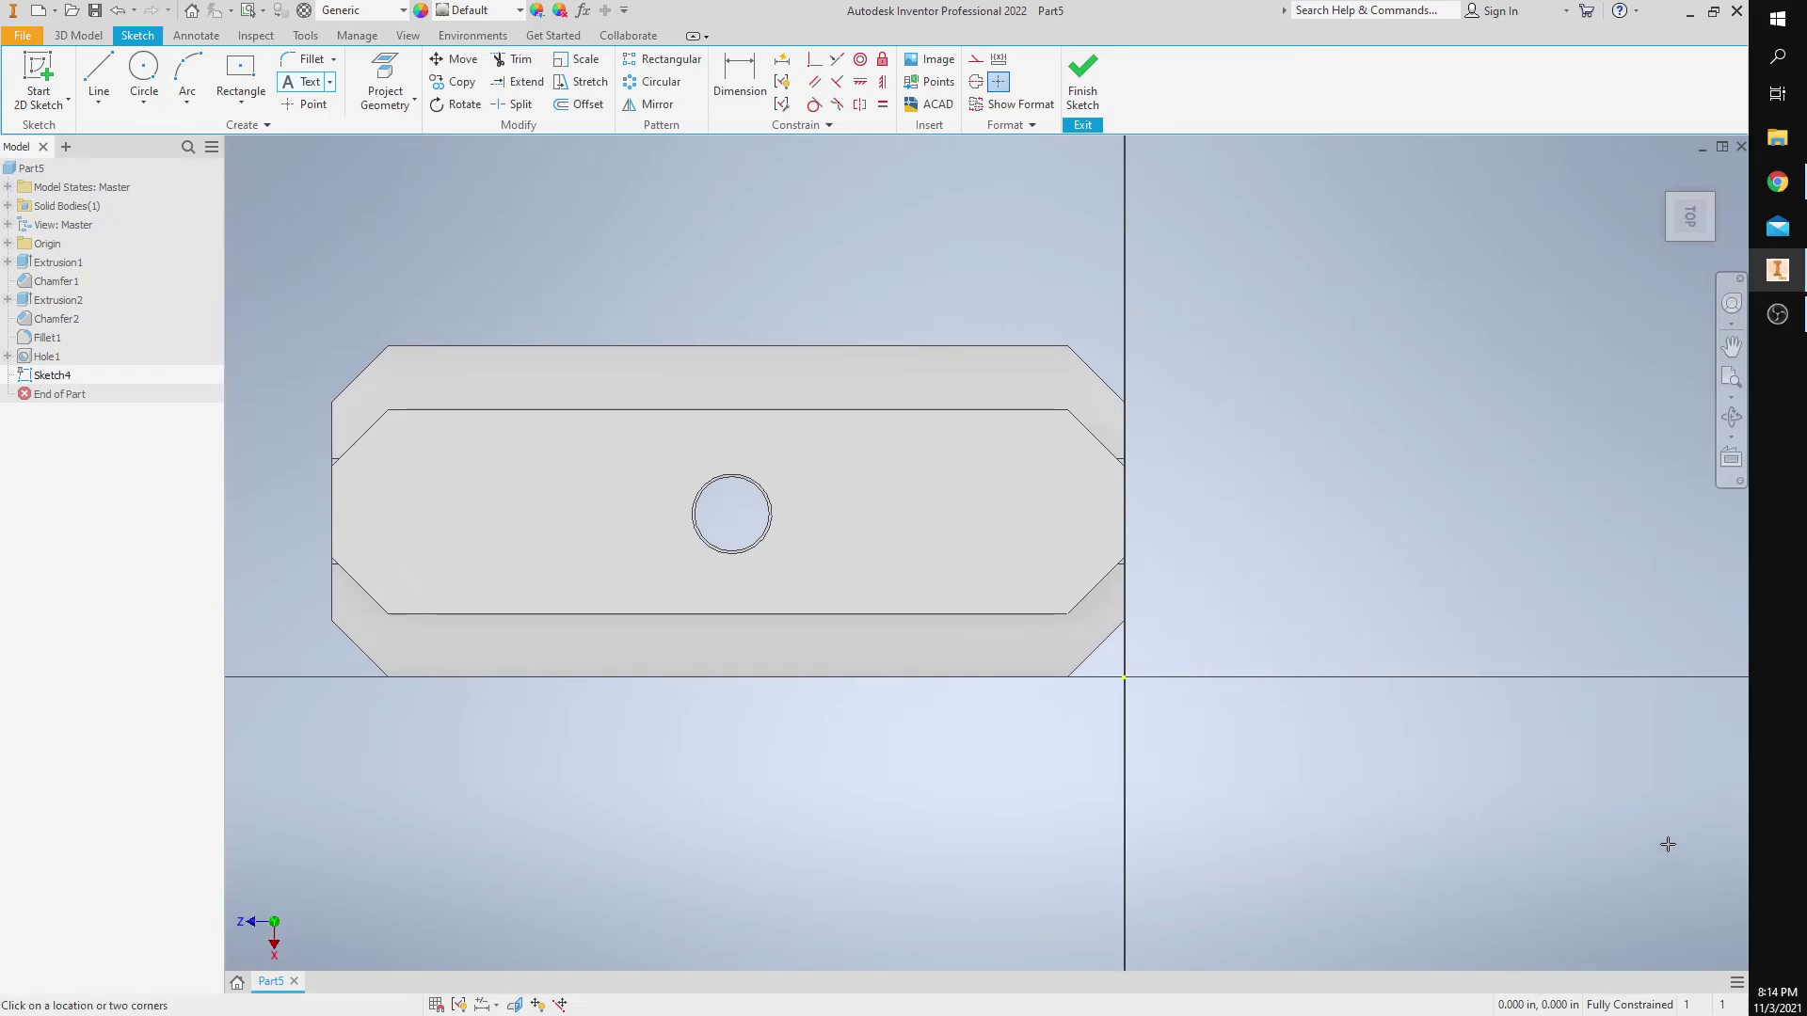
click(1309, 568)
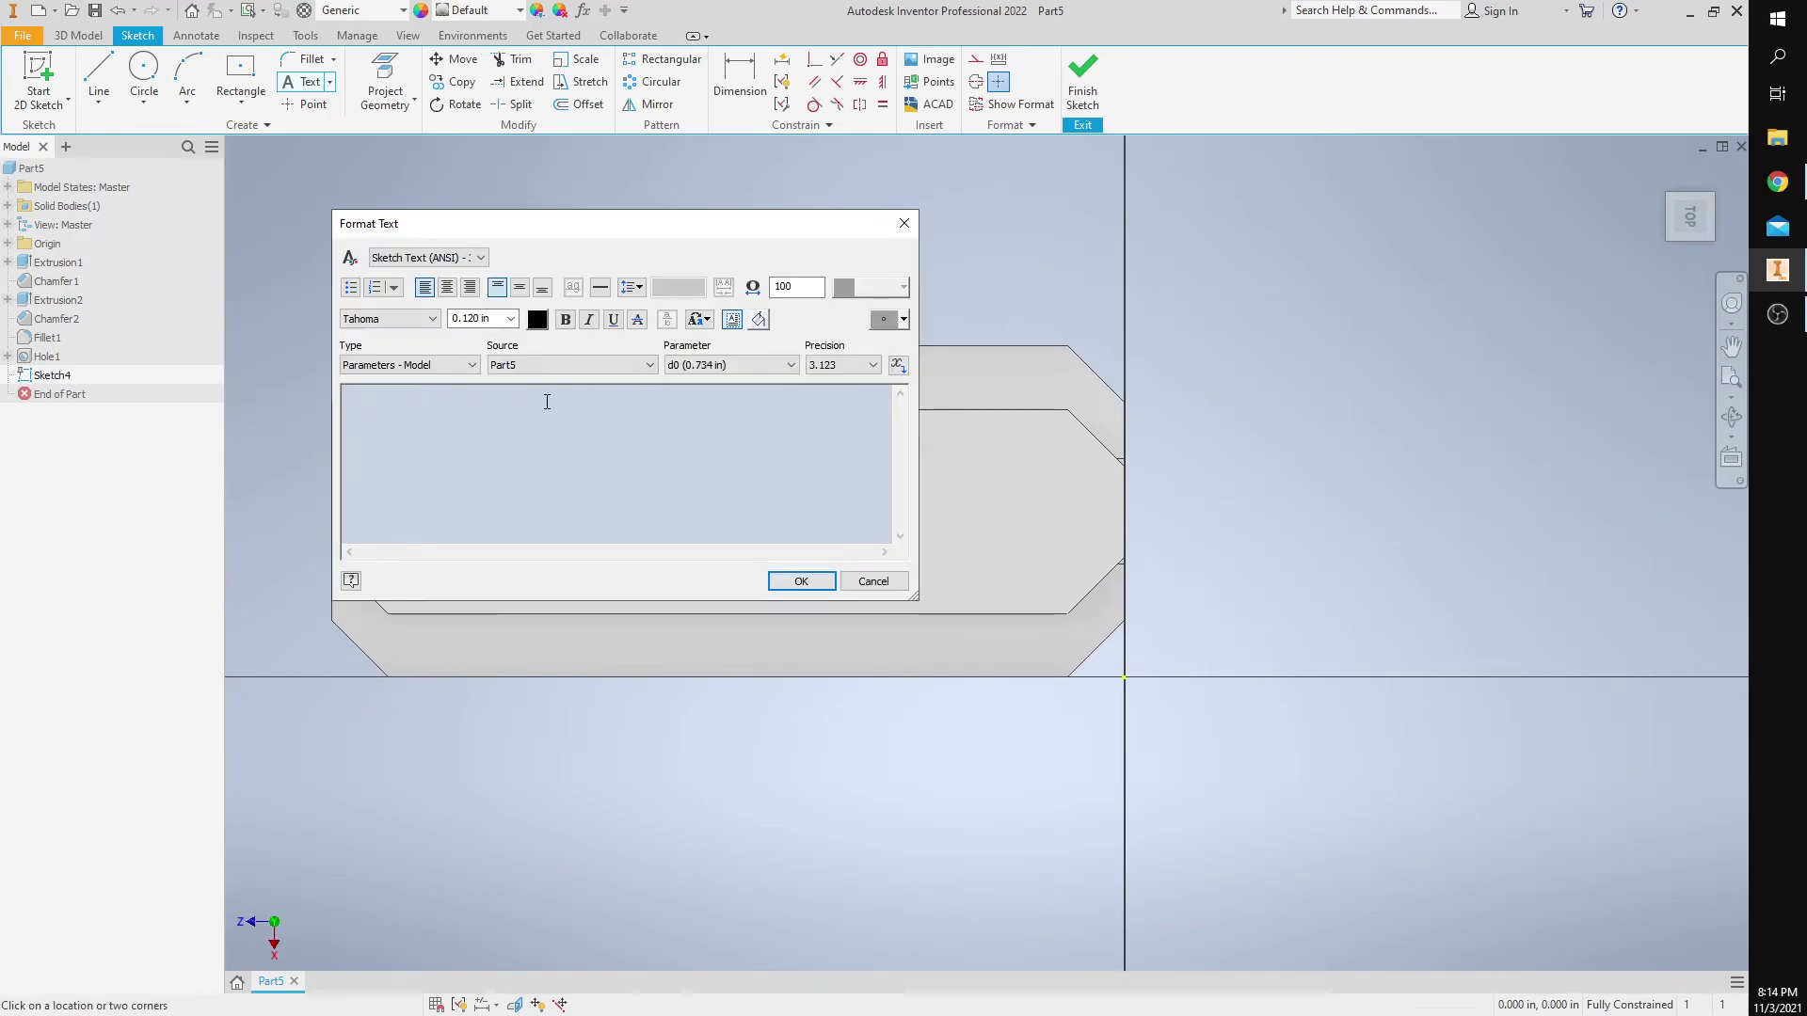
text(*add your name)
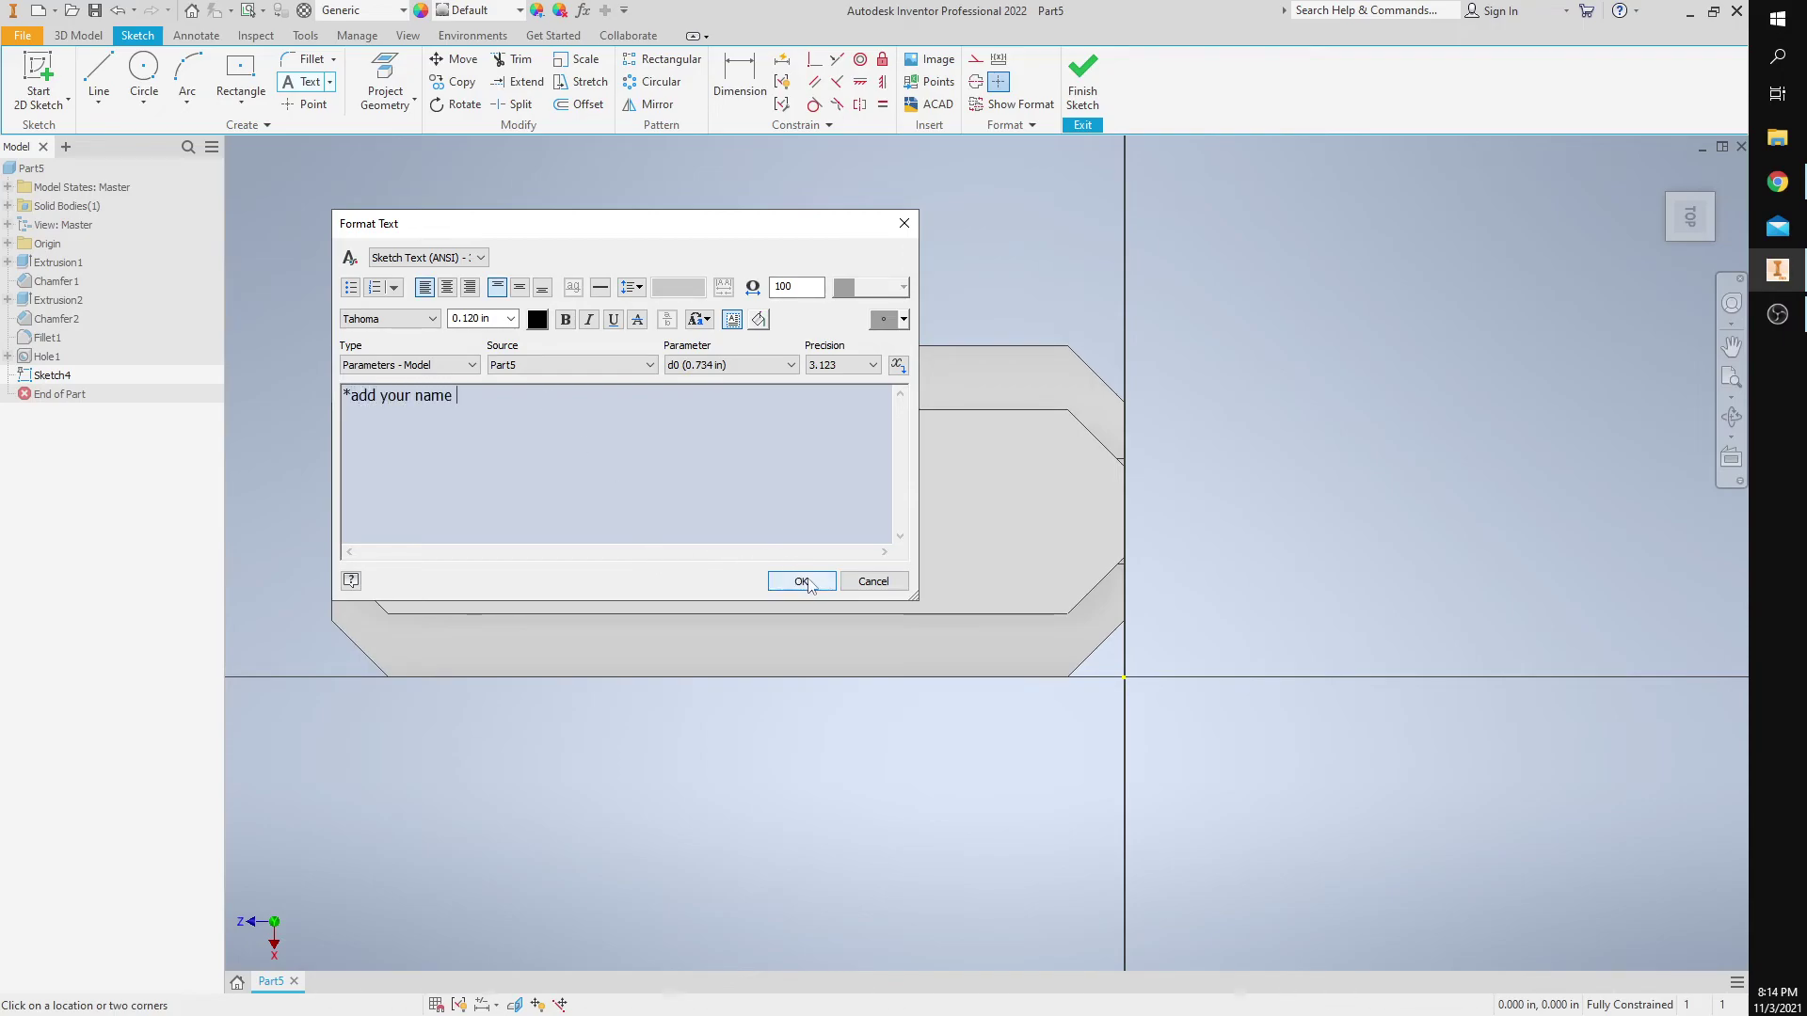
click(801, 581)
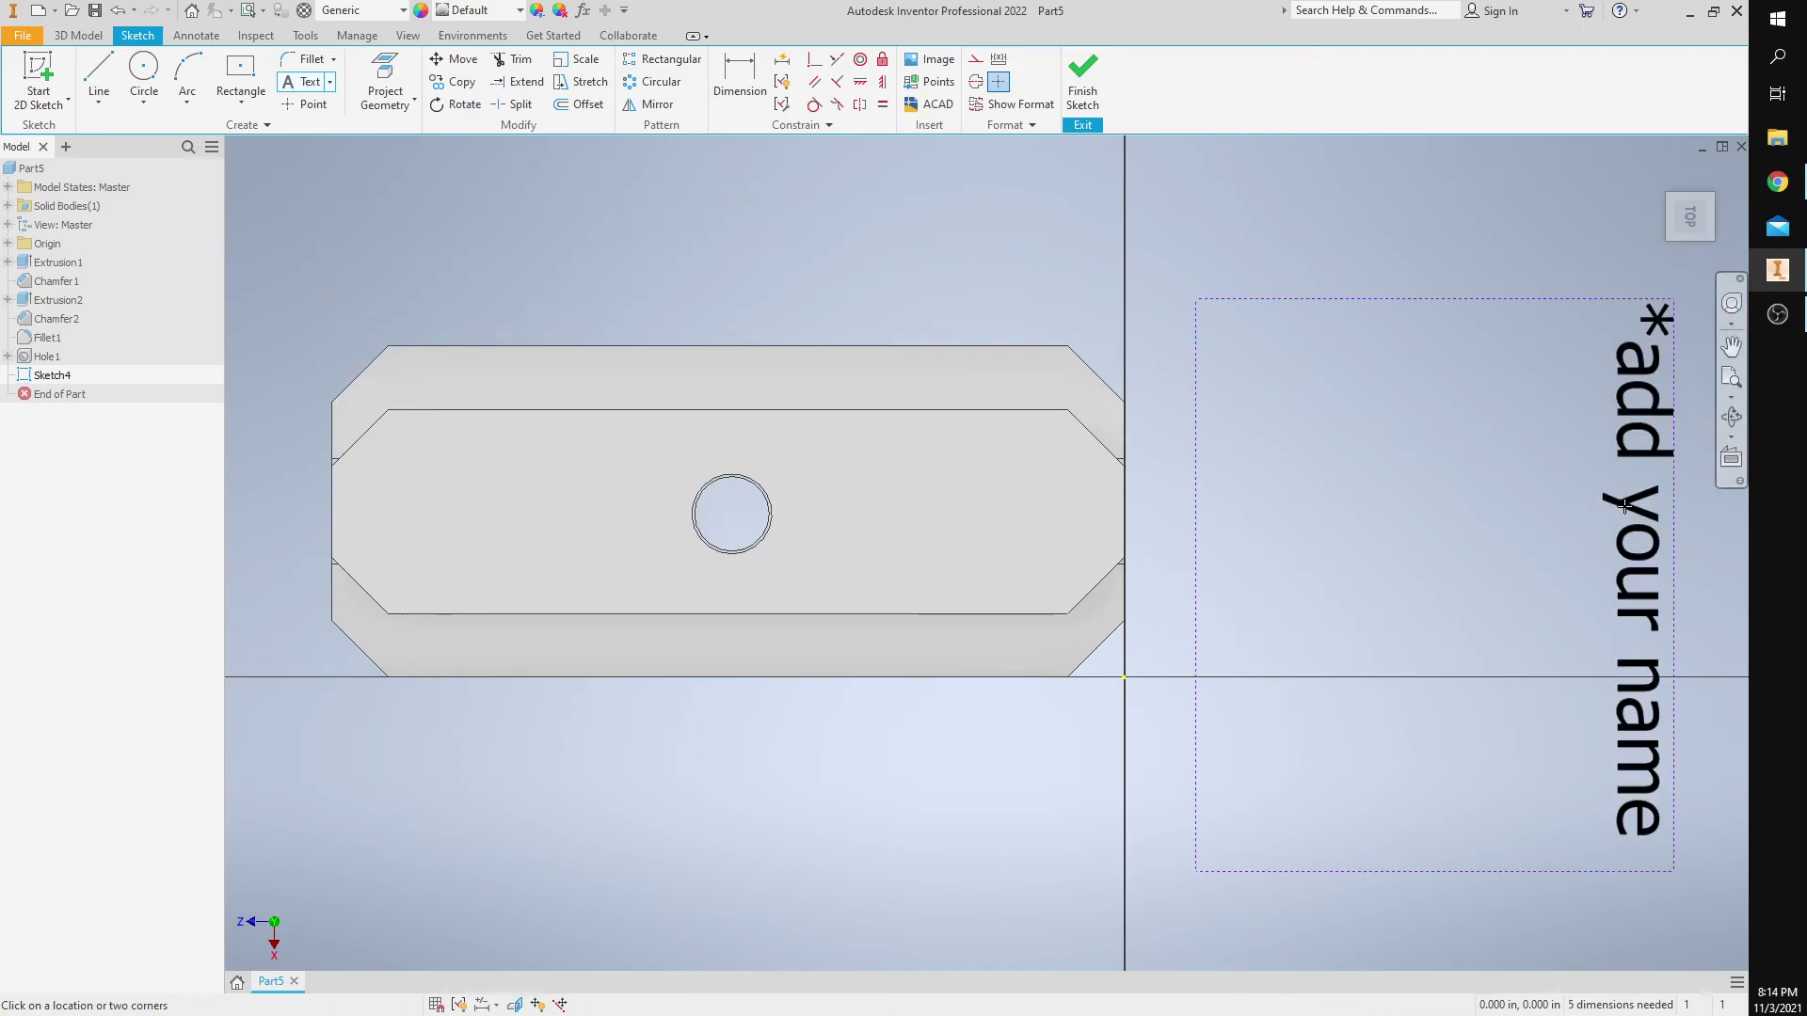
click(1564, 339)
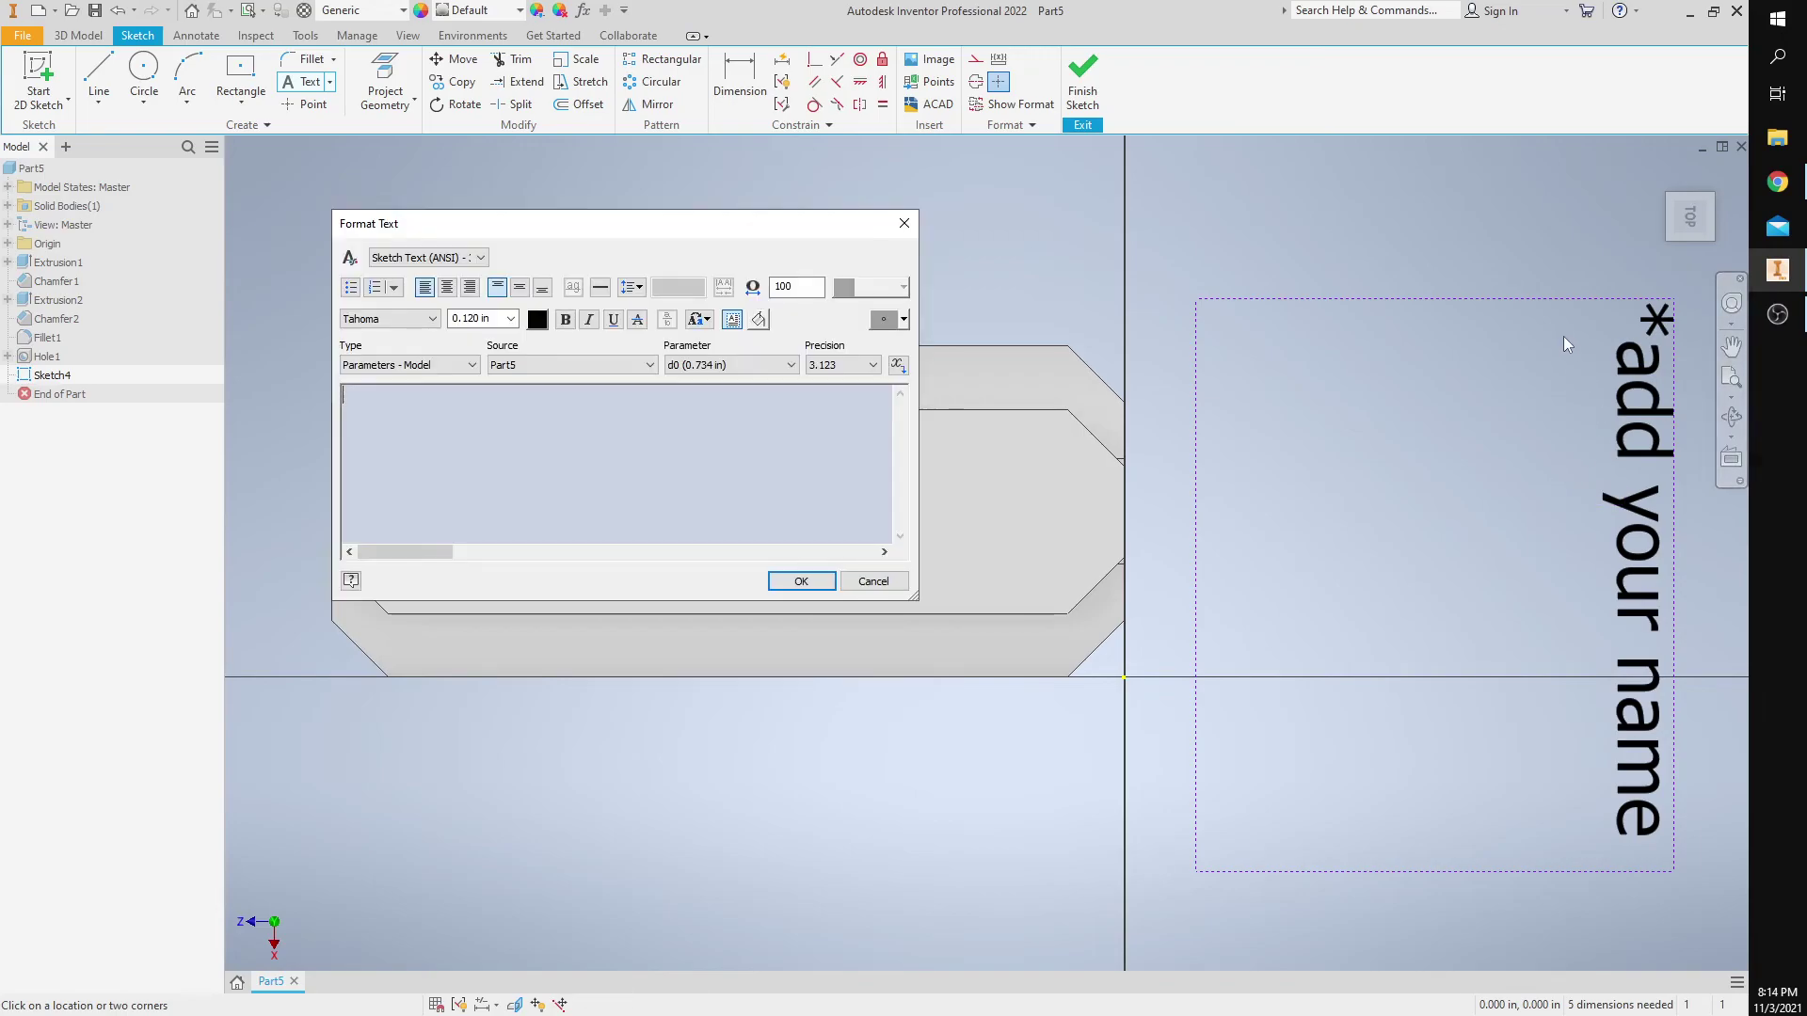
click(875, 583)
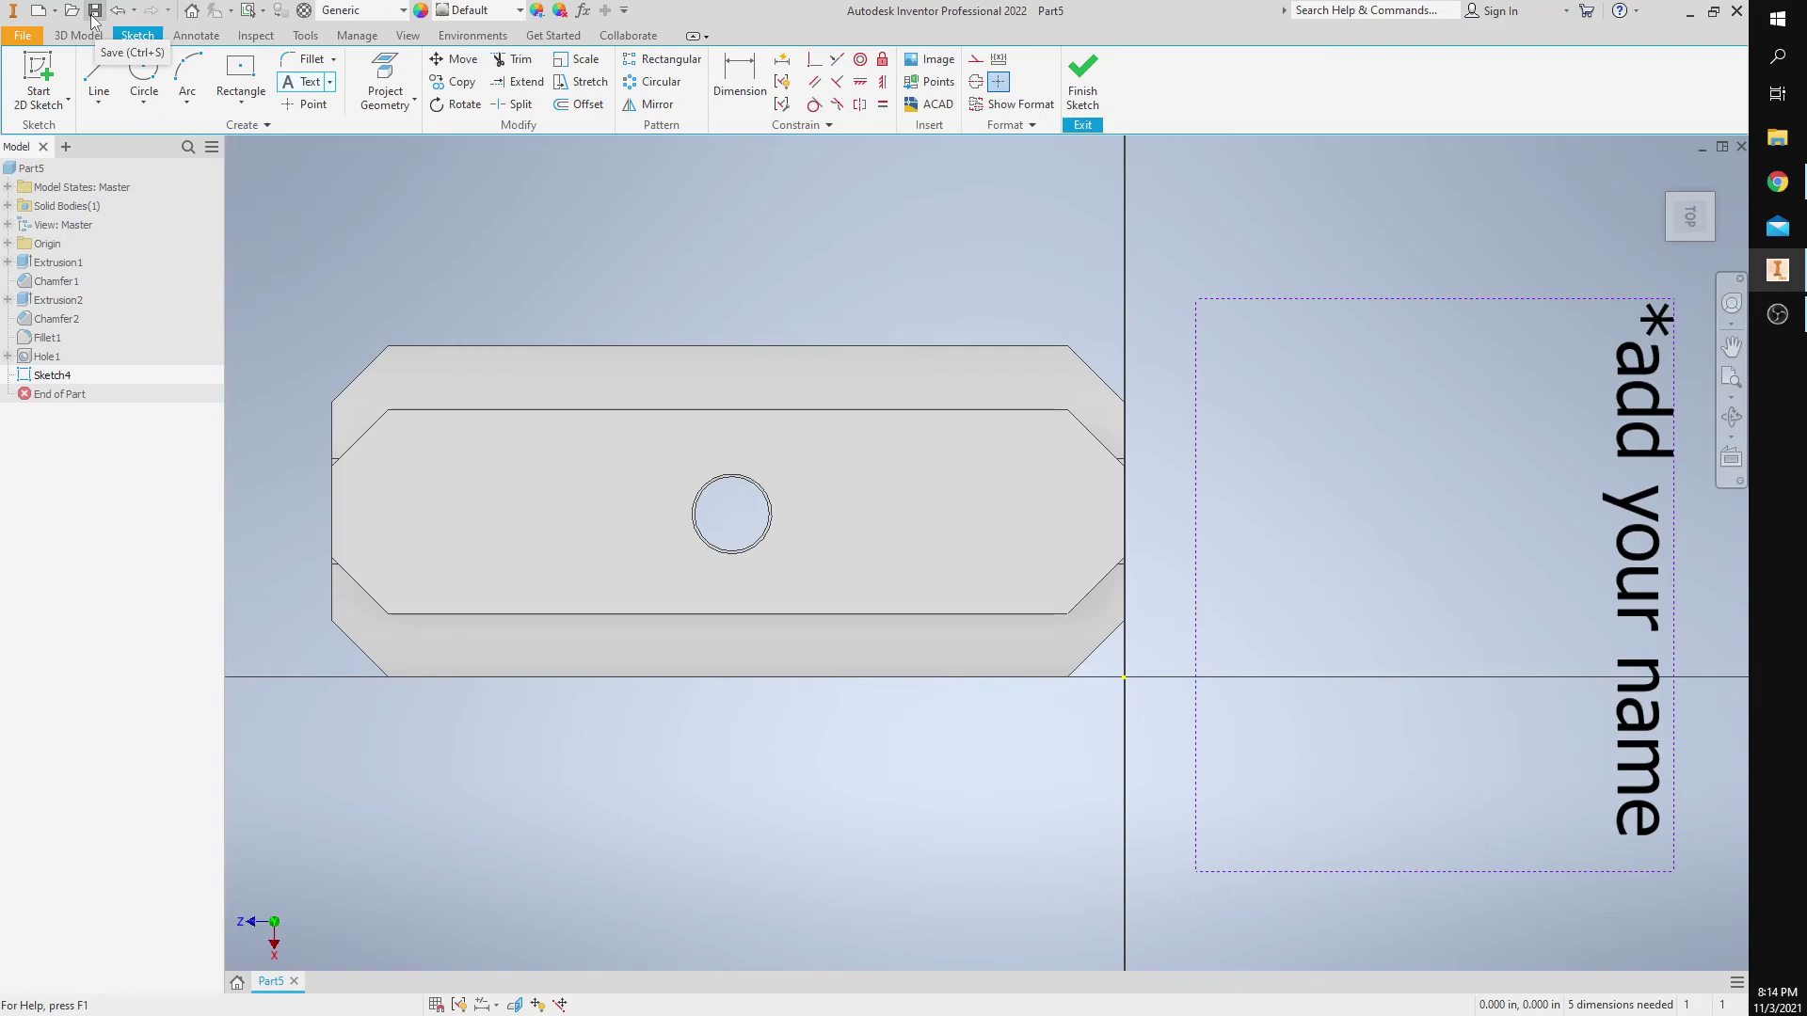
- Exit the sketch and save the part as '1.3.2pinsliderblockPart5.ipt' via Save As
click(29, 37)
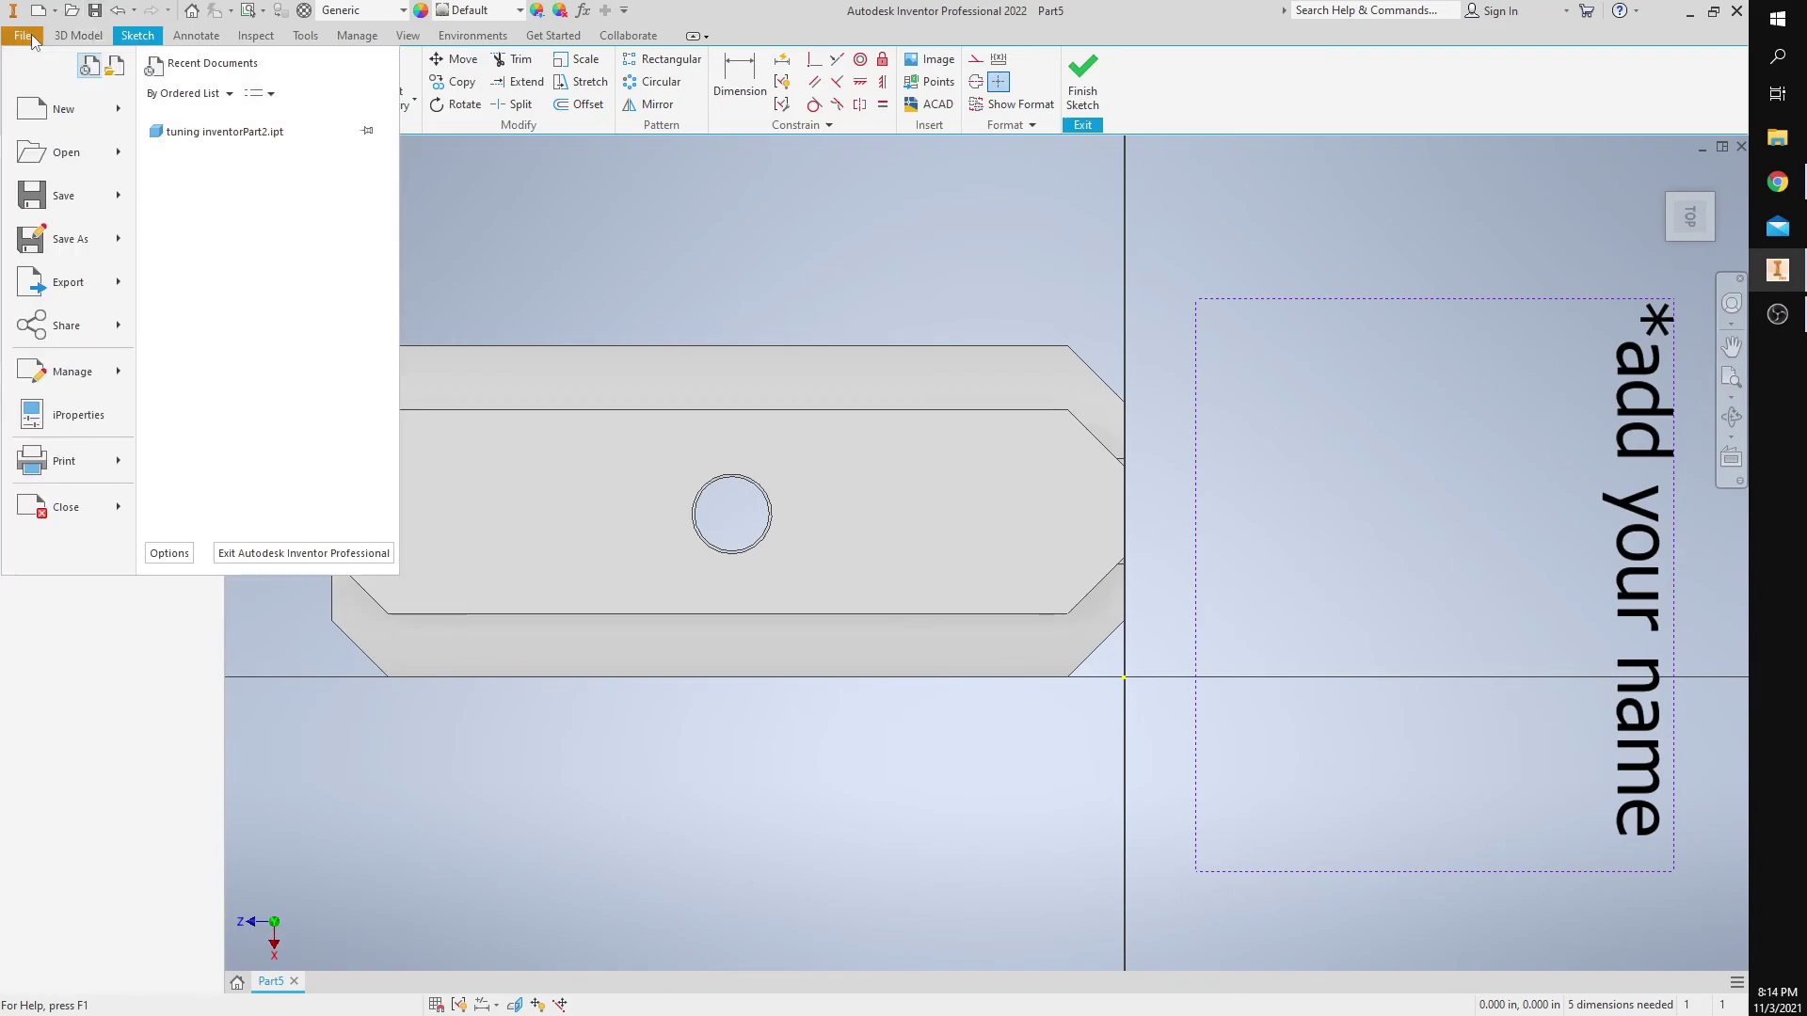
mouse_move(80, 252)
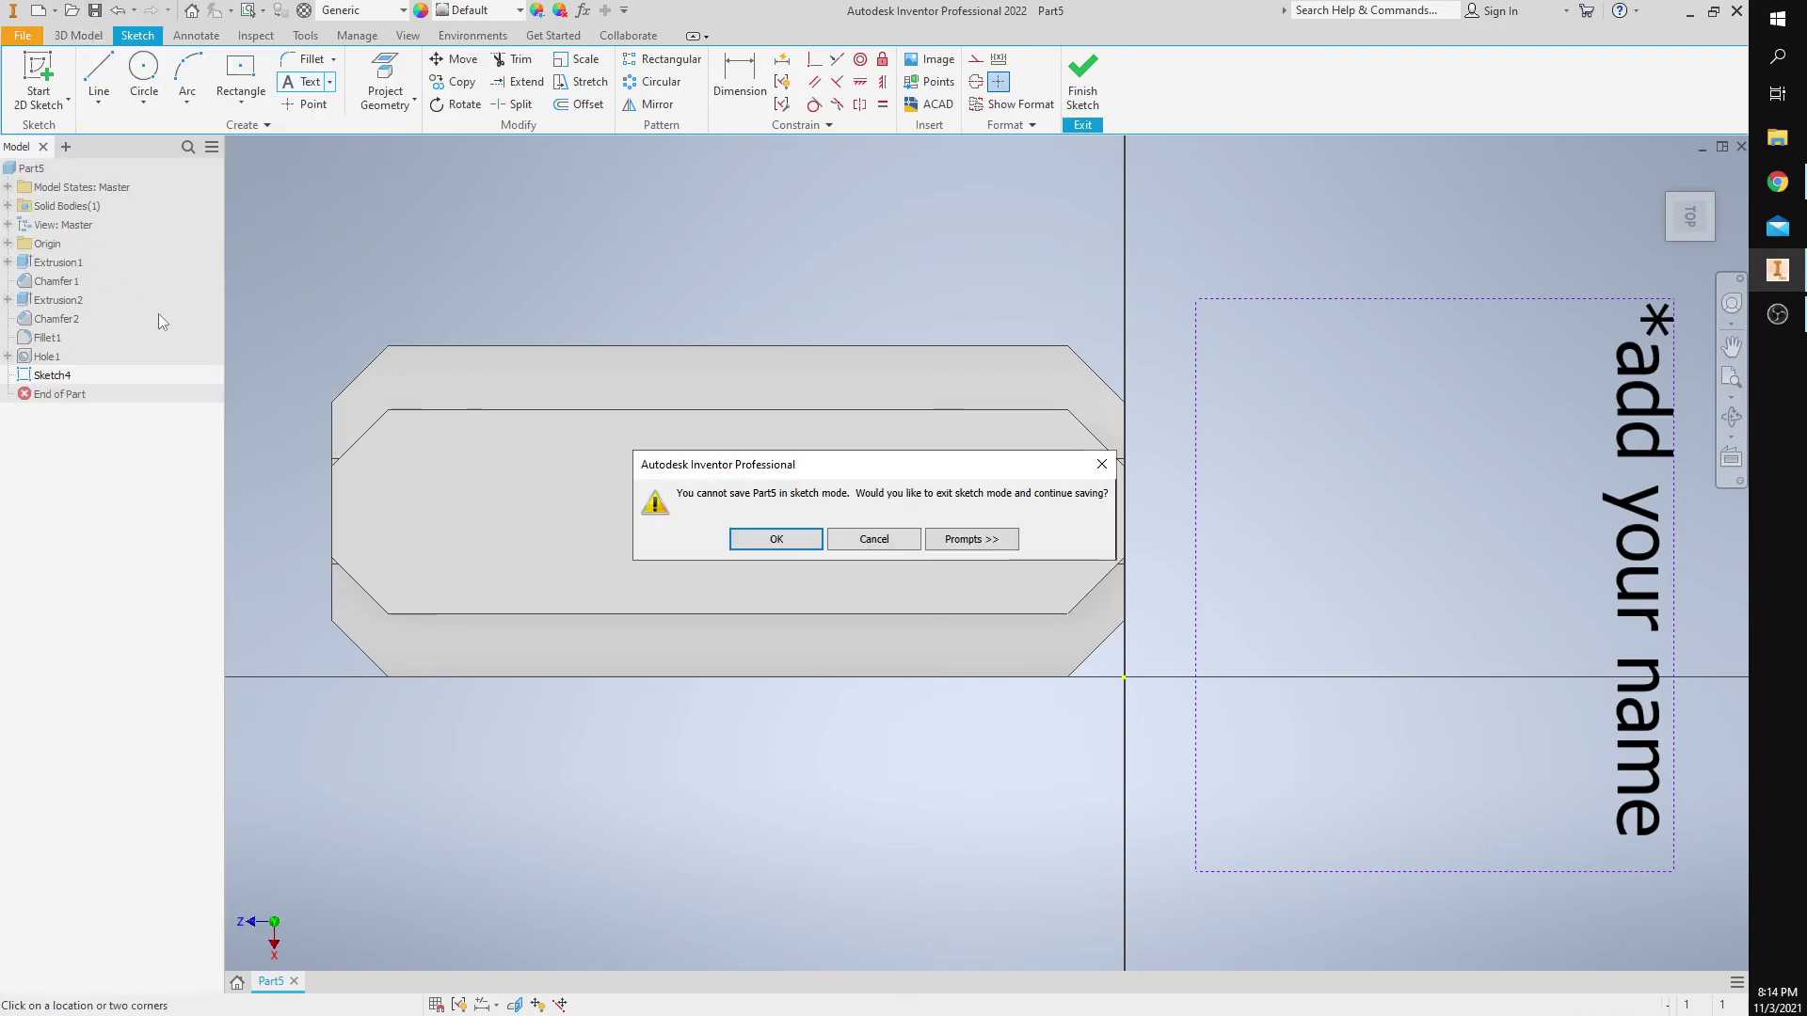
click(776, 539)
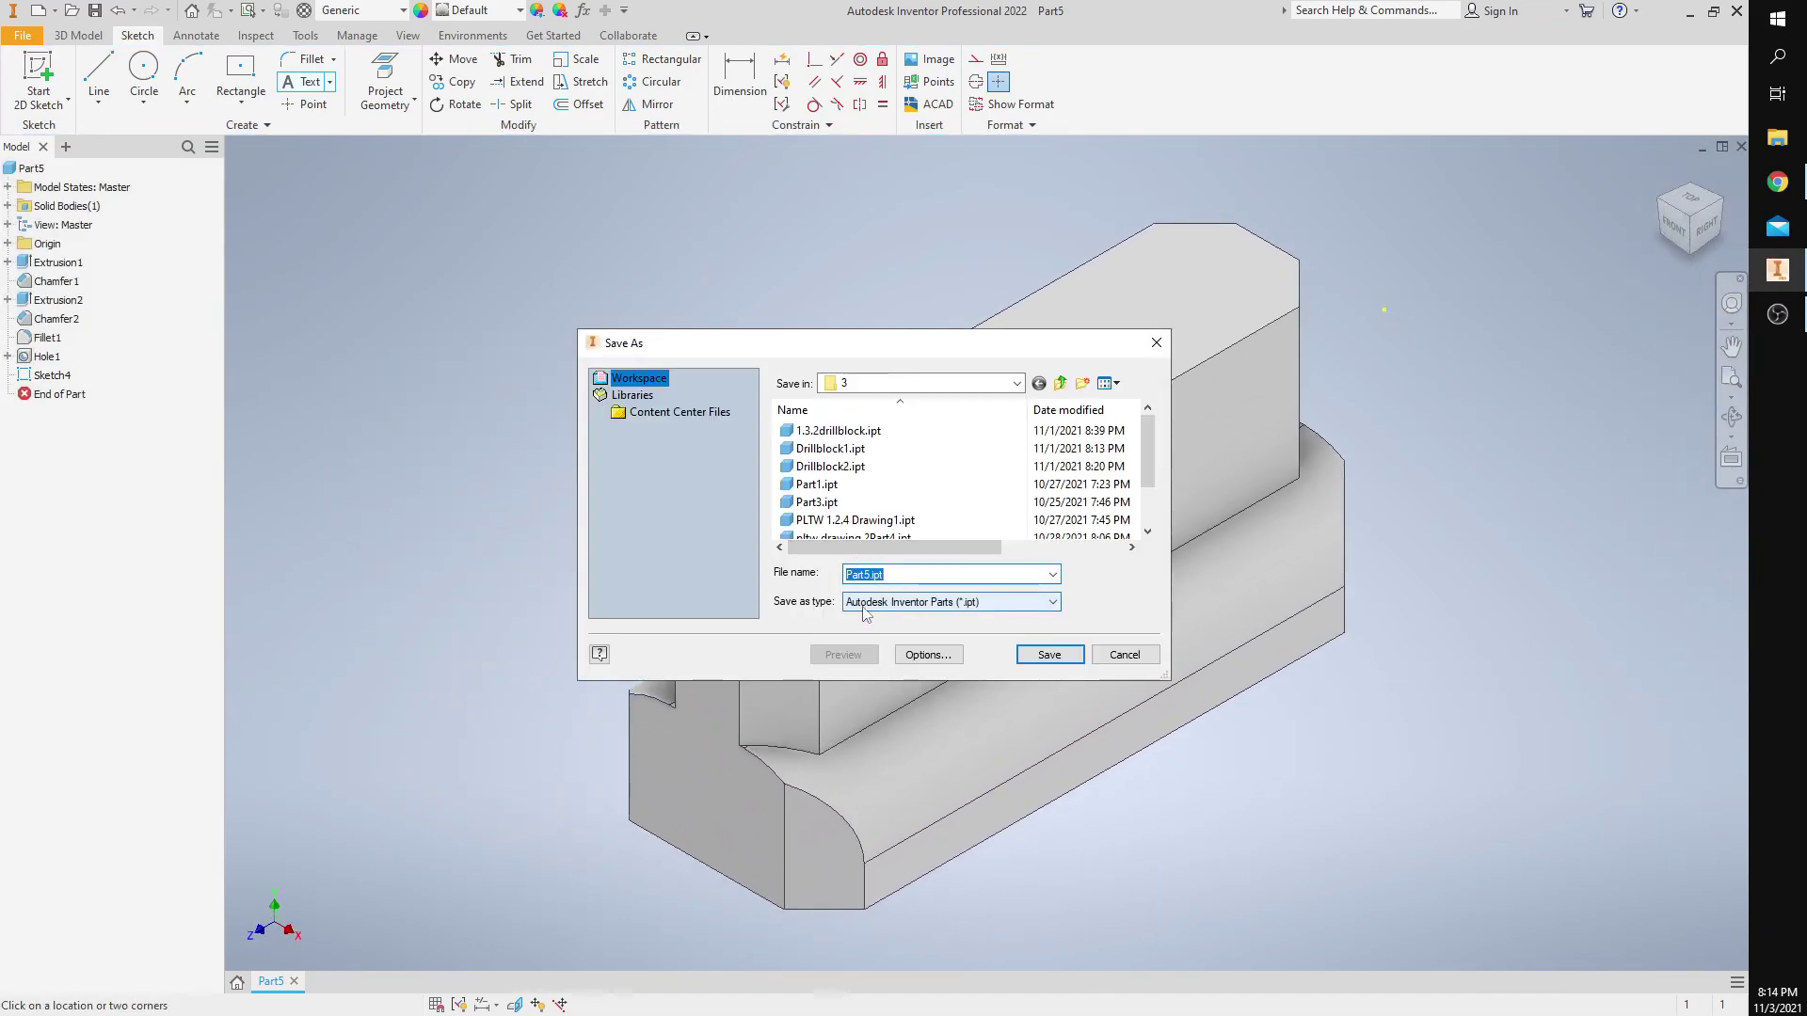
click(849, 575)
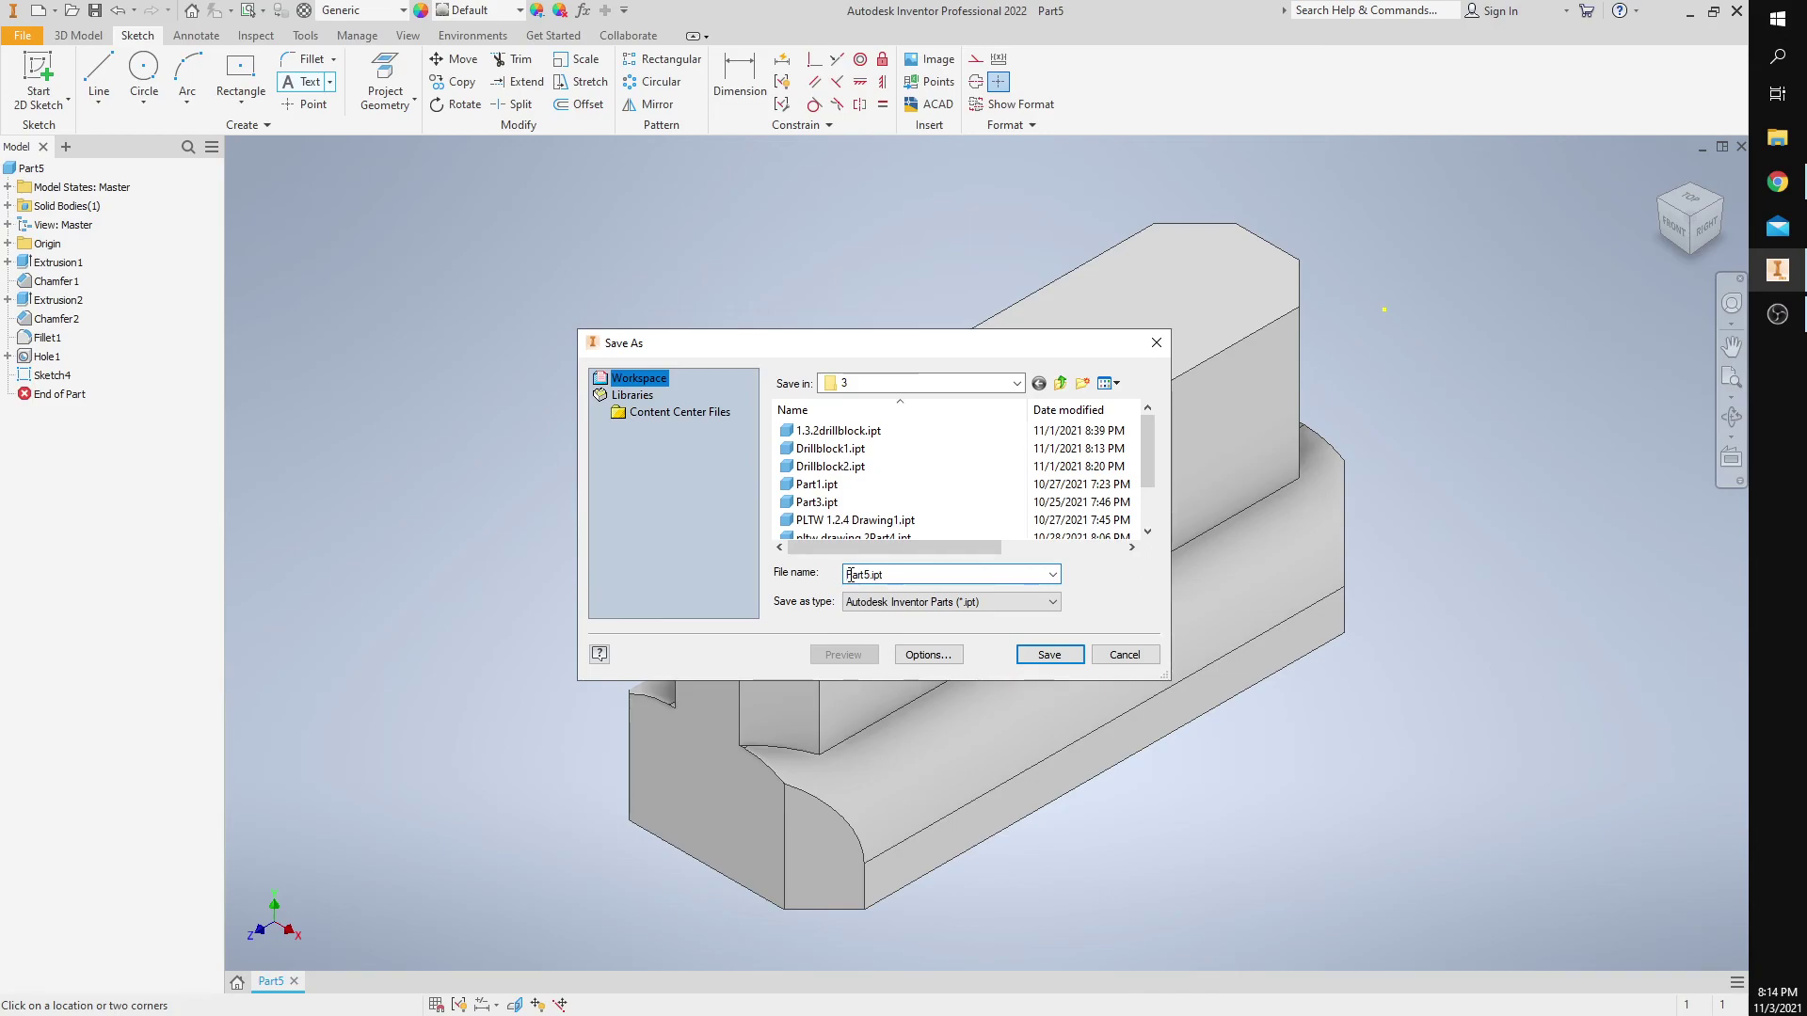
text(1.3.2pinsliderblock)
click(1050, 654)
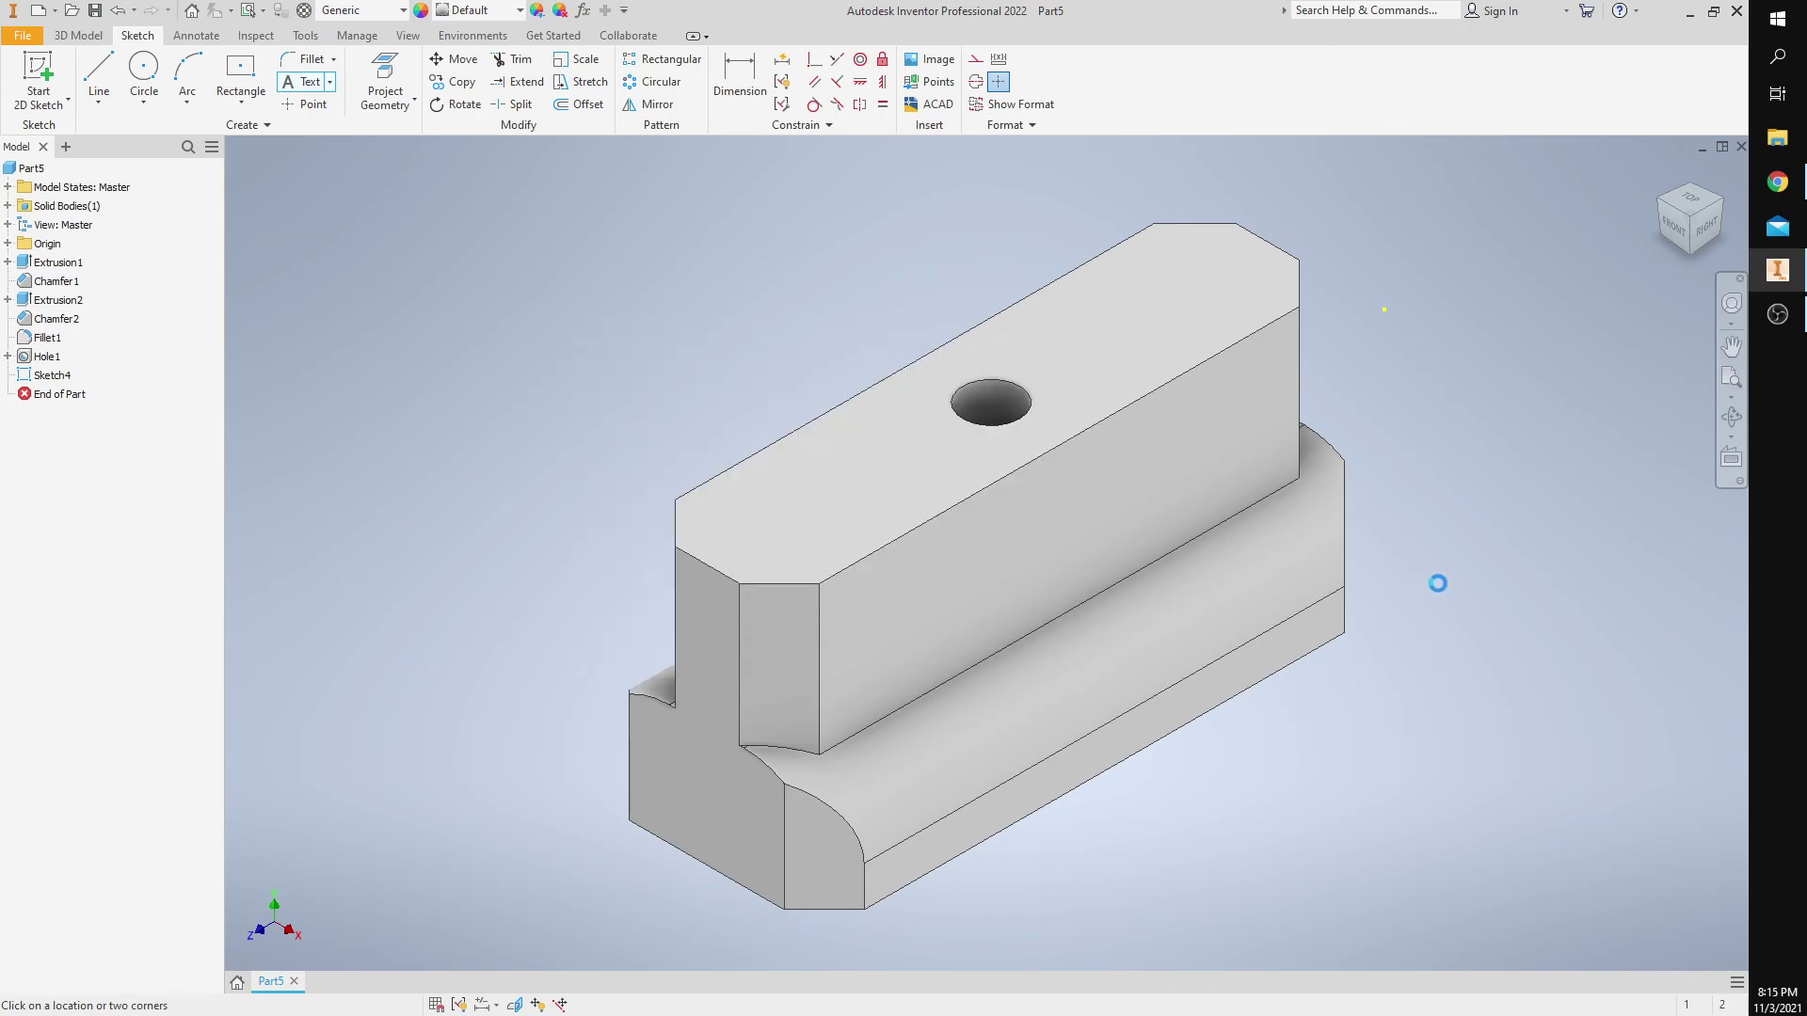